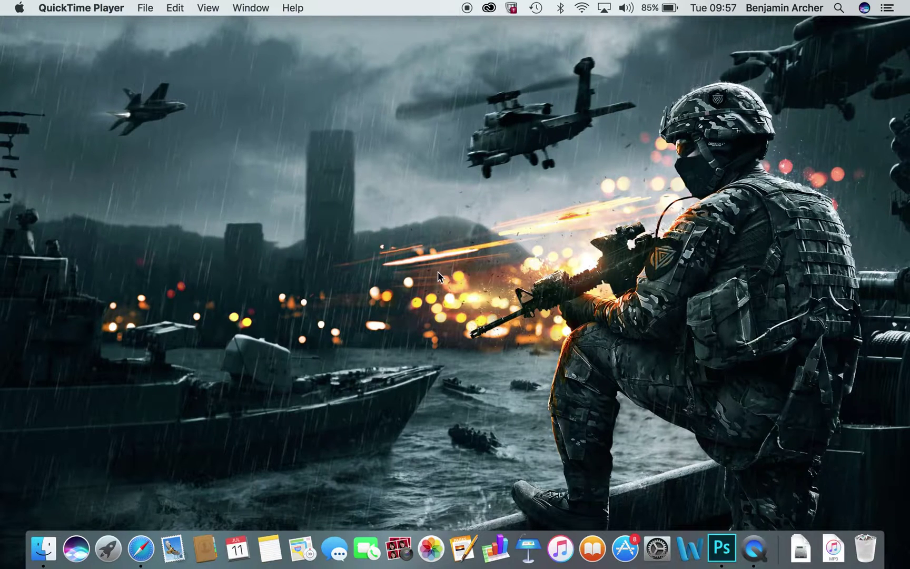
Step: Switch to Photoshop and create a new document 2560 x 423 pixels at 144 pixels/inch with a white background
{"action": "left_click", "coordinate": [720, 547]}
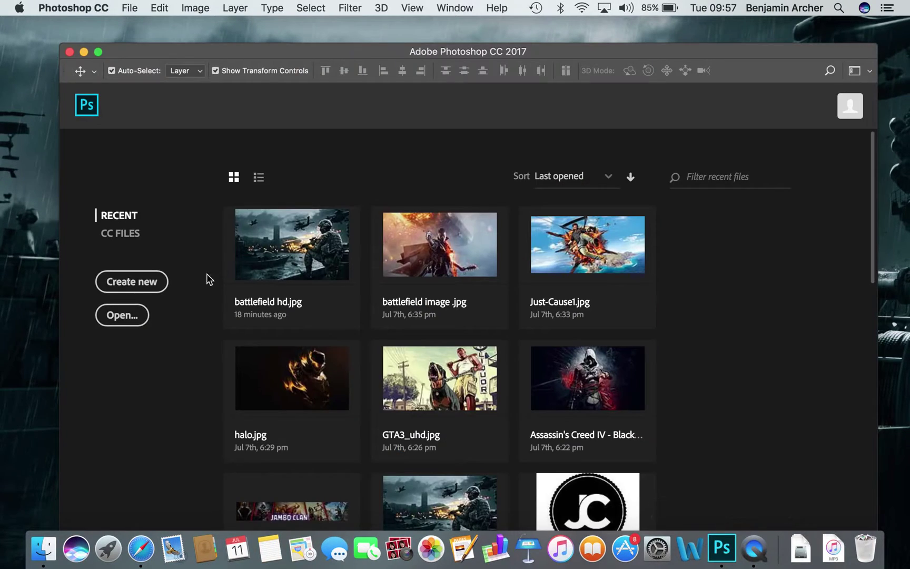
{"action": "left_click", "coordinate": [153, 289]}
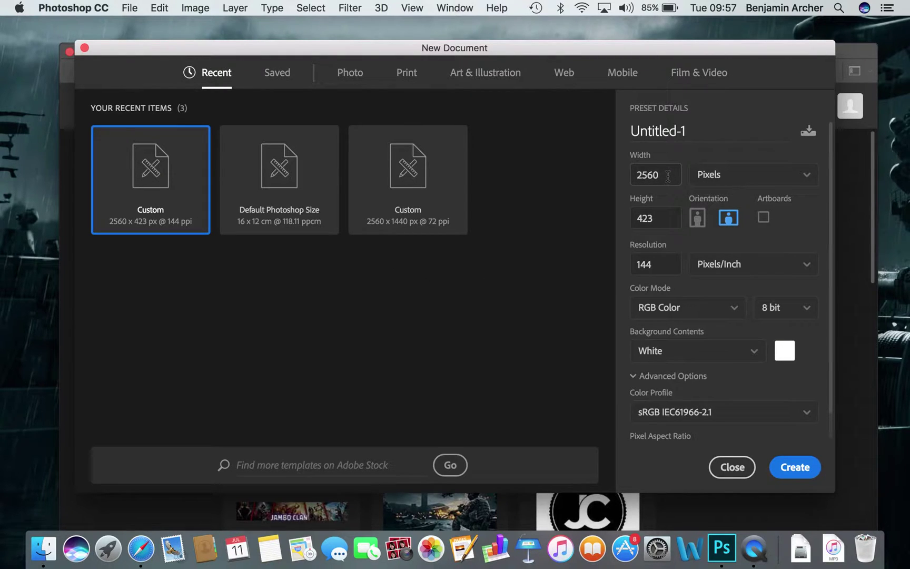
{"action": "double_click", "coordinate": [668, 213]}
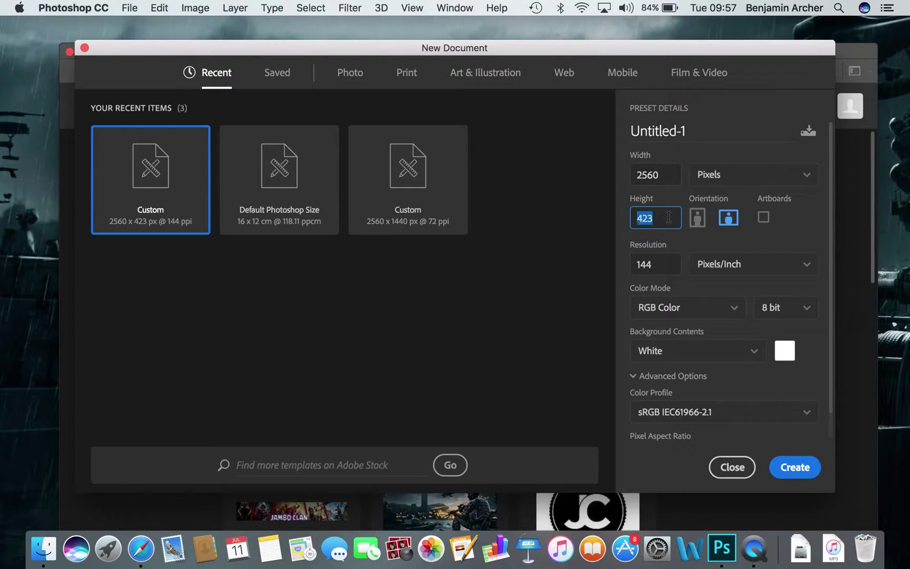
{"action": "left_click", "coordinate": [800, 468]}
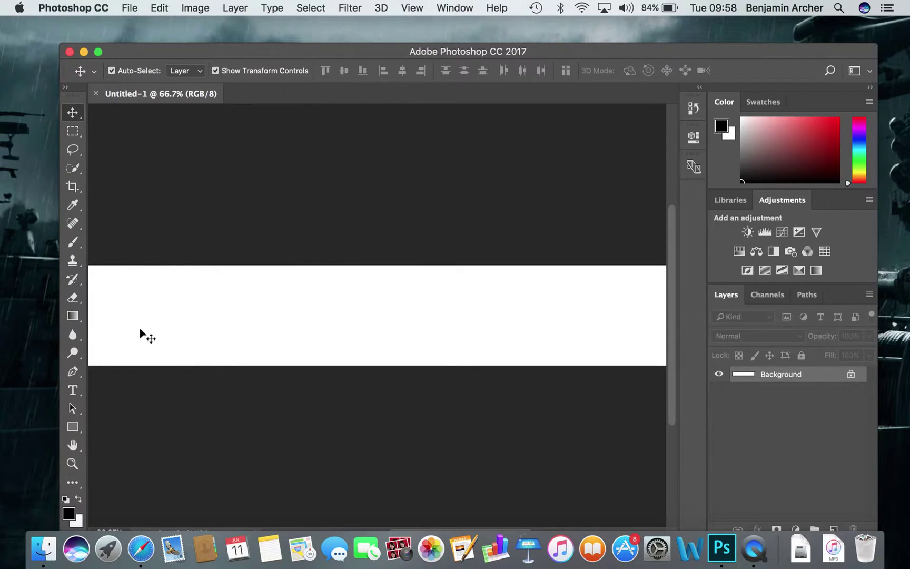
Step: Draw a black vertical bar about 36 px wide and 473 px tall across the full height of the banner's left part
{"action": "left_click", "coordinate": [73, 430]}
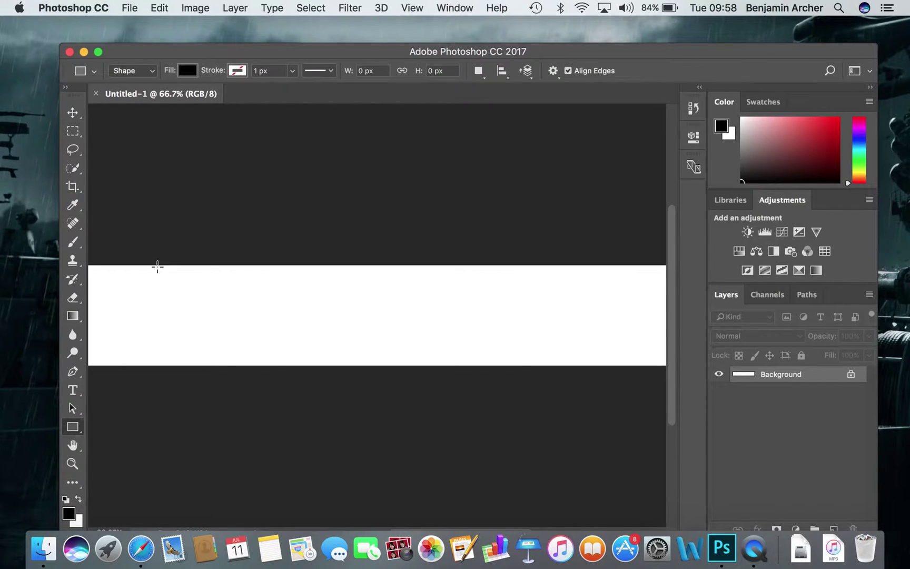
{"action": "left_click_drag", "start_coordinate": [156, 260], "coordinate": [163, 371]}
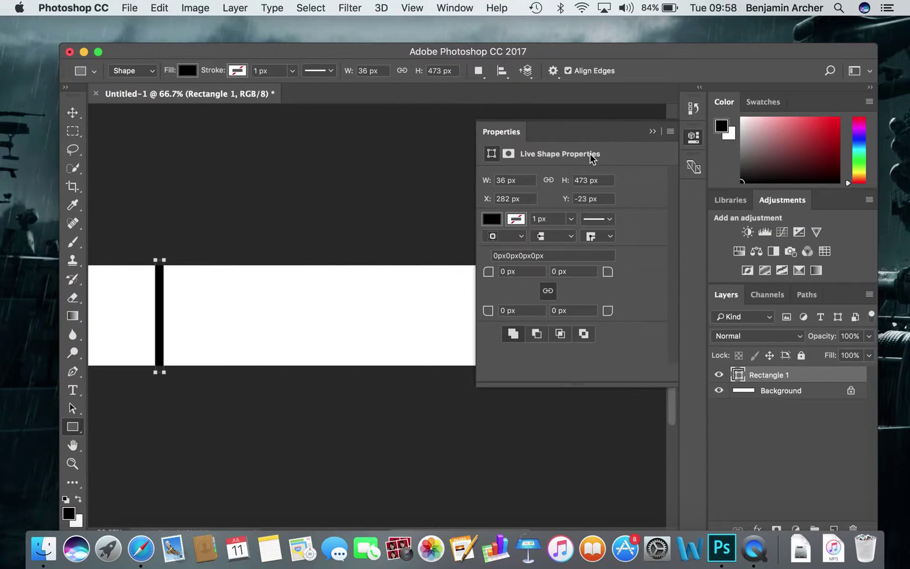
{"action": "left_click", "coordinate": [669, 133]}
{"action": "left_click", "coordinate": [653, 133]}
{"action": "left_click", "coordinate": [653, 132]}
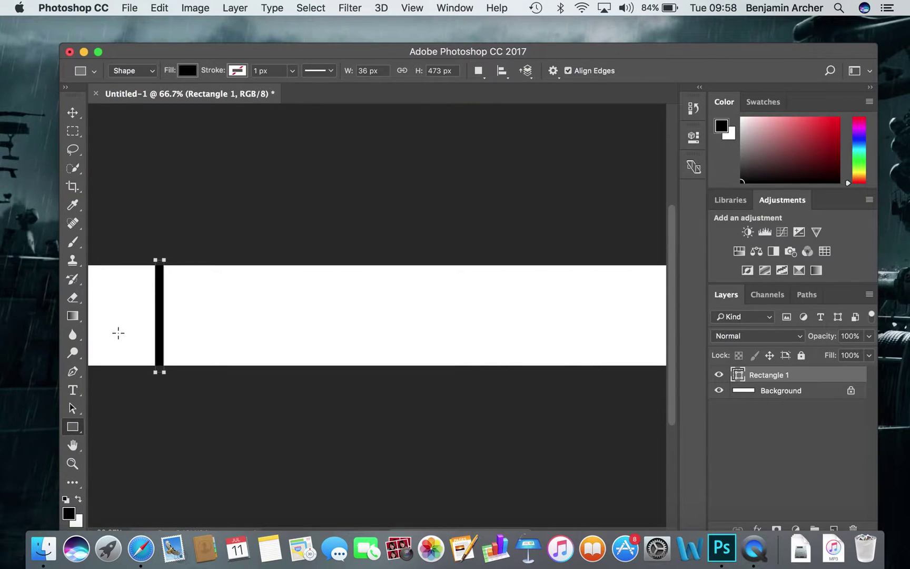
Step: Rotate the black bar about 12° clockwise and shift it slightly right, centring it at about X 370 px
{"action": "left_click", "coordinate": [72, 113]}
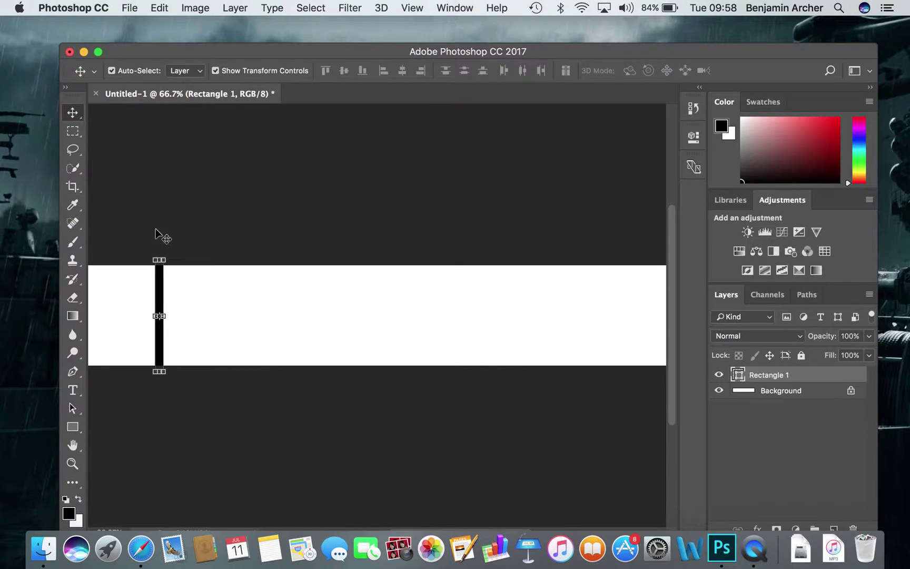
{"action": "left_click_drag", "start_coordinate": [162, 250], "coordinate": [186, 285]}
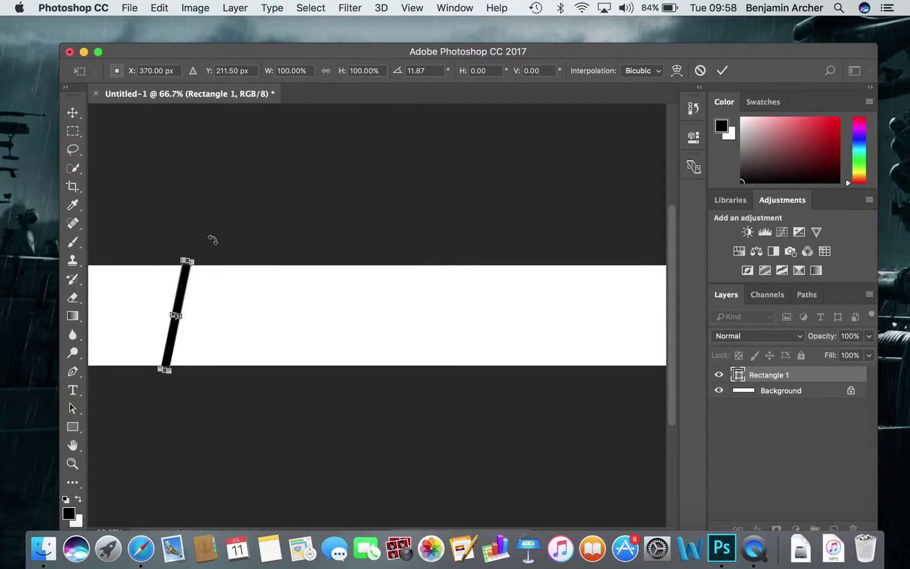
{"action": "left_click", "coordinate": [722, 71]}
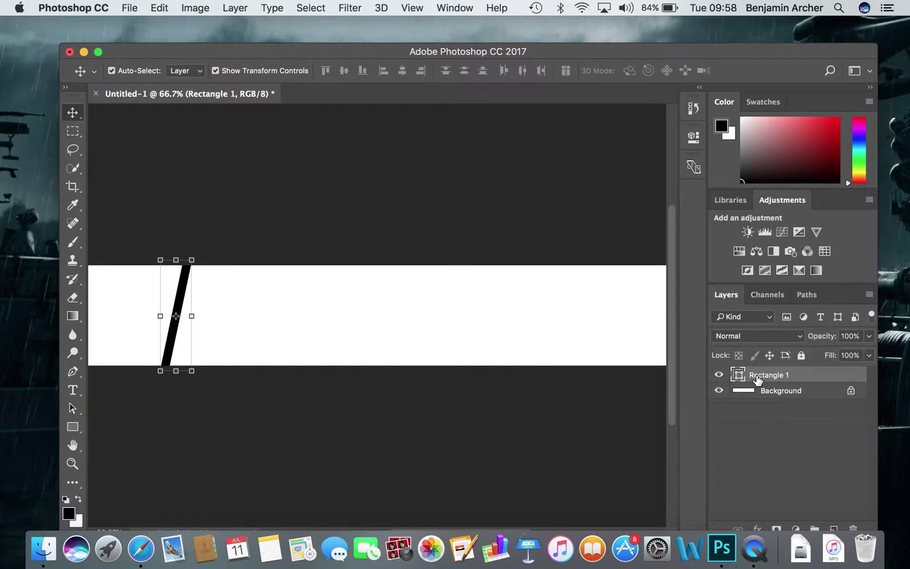
Step: Duplicate the slanted bar's layer three times within the same document, keeping the default layer names
{"action": "right_click", "coordinate": [757, 380]}
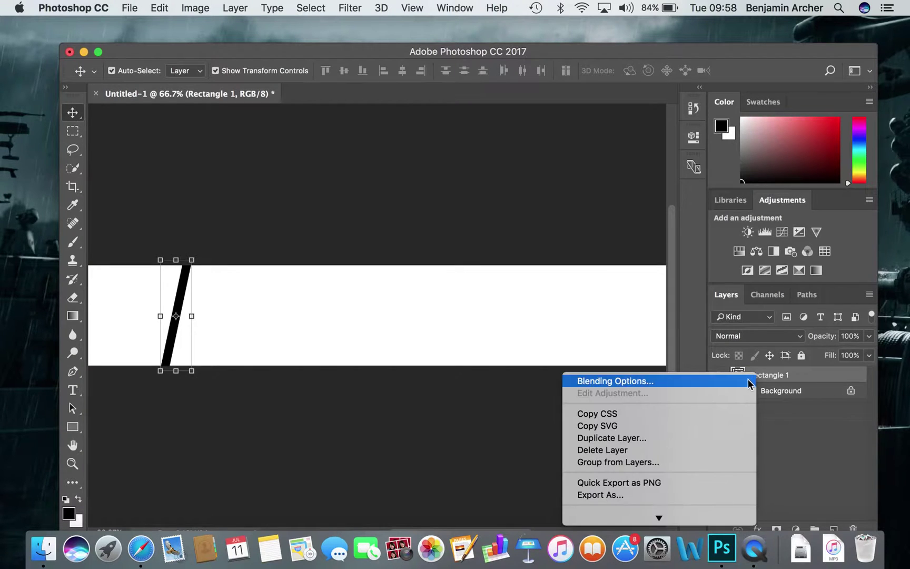
{"action": "left_click", "coordinate": [675, 438]}
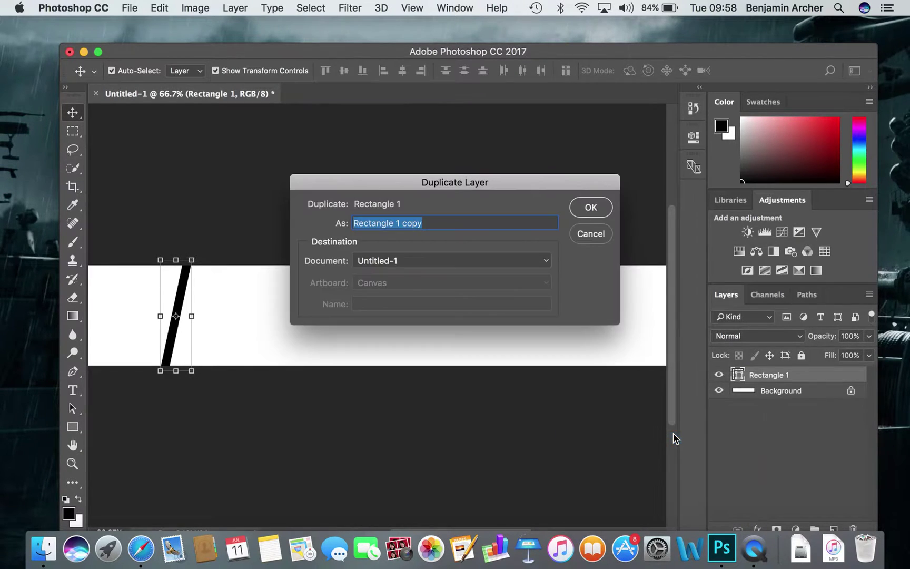
{"action": "left_click", "coordinate": [603, 206]}
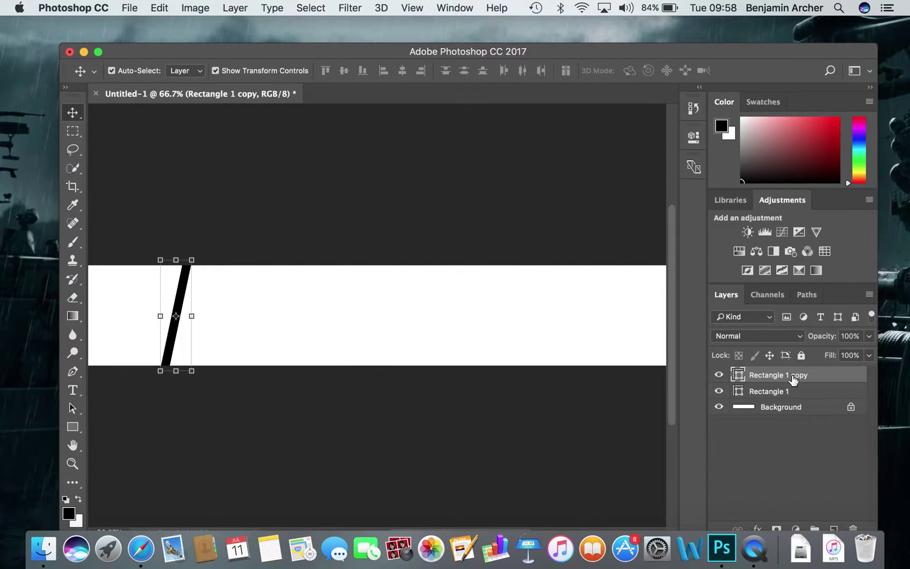
{"action": "right_click", "coordinate": [792, 375]}
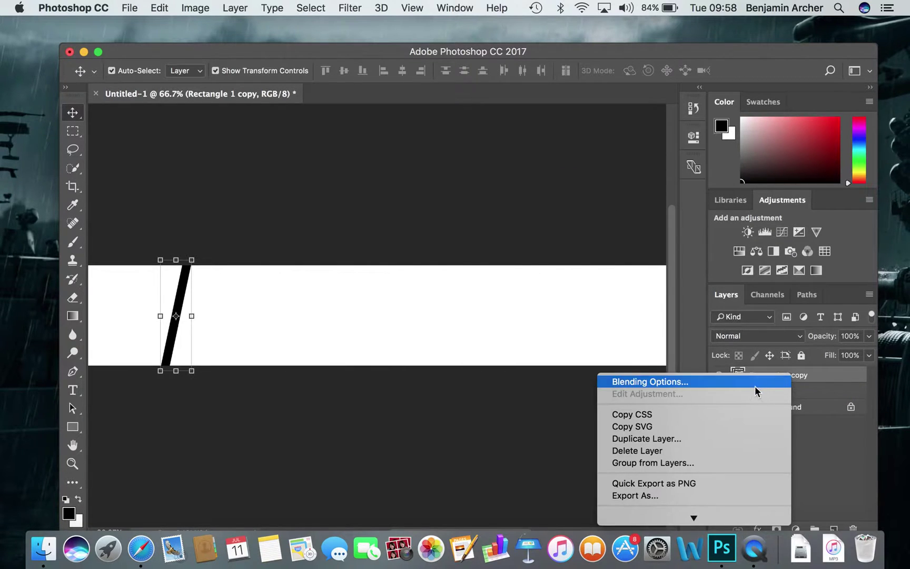
{"action": "left_click", "coordinate": [706, 440]}
{"action": "left_click", "coordinate": [591, 208]}
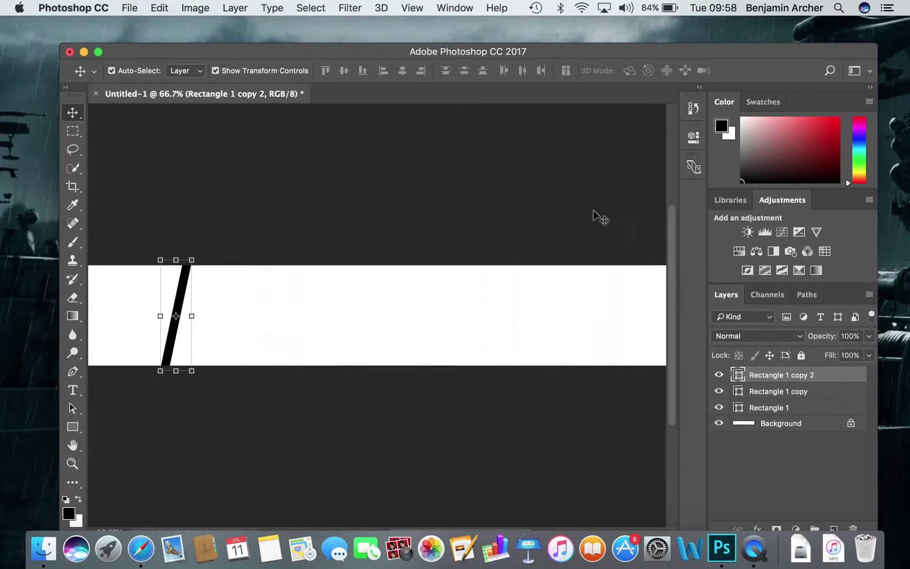
{"action": "right_click", "coordinate": [764, 374]}
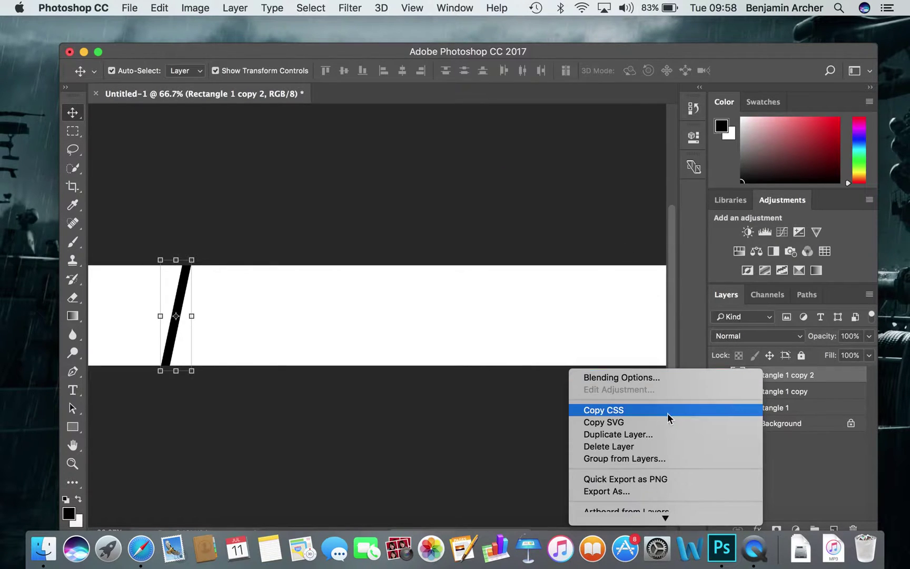
{"action": "left_click", "coordinate": [659, 434]}
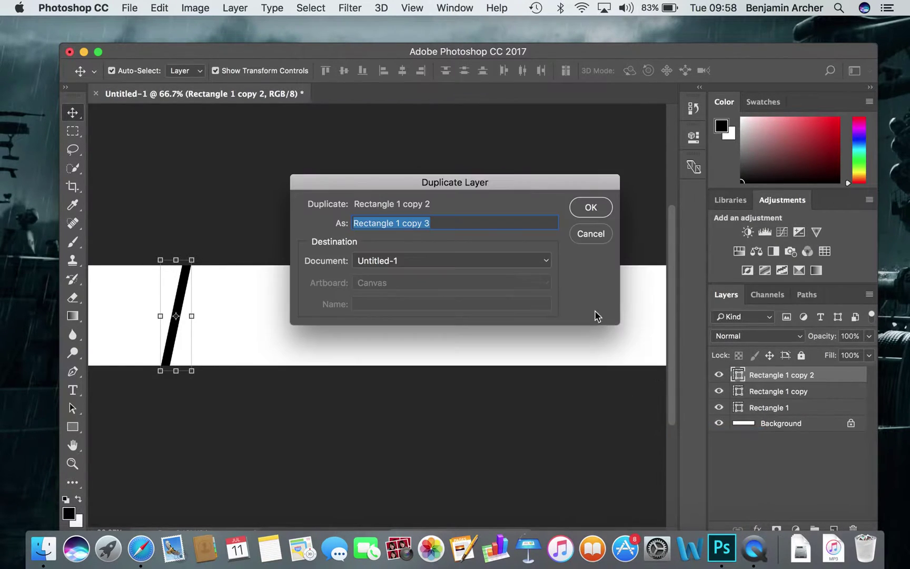
{"action": "left_click", "coordinate": [596, 210]}
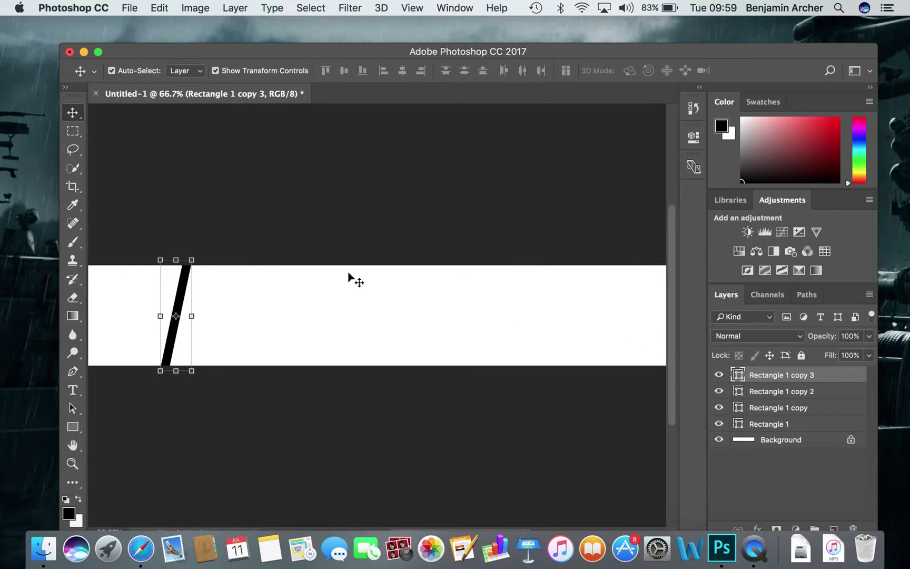
Step: Move the three bar copies horizontally across the banner, forming two pairs of slanted bars with a wider gap between the pairs
{"action": "mouse_move", "coordinate": [181, 300]}
{"action": "left_mouse_down"}
{"action": "mouse_move", "coordinate": [292, 298]}
{"action": "mouse_move", "coordinate": [280, 300]}
{"action": "left_mouse_up"}
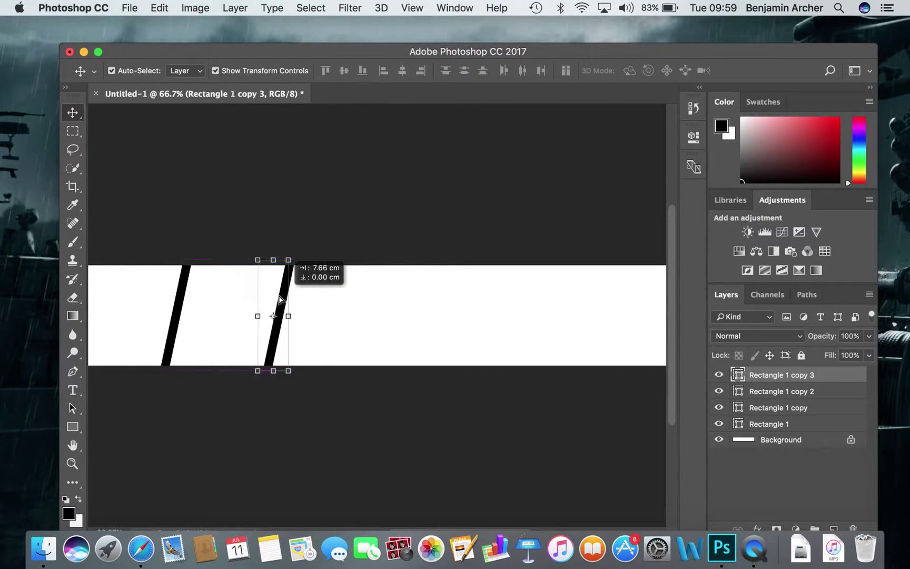
{"action": "left_click", "coordinate": [181, 298]}
{"action": "left_click_drag", "start_coordinate": [181, 298], "coordinate": [458, 297]}
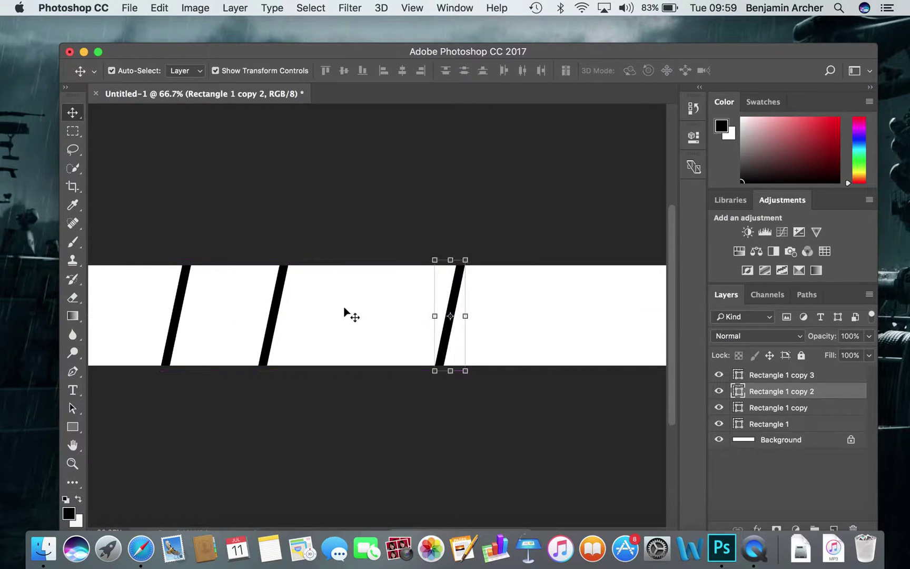
{"action": "left_click", "coordinate": [185, 292]}
{"action": "mouse_move", "coordinate": [185, 293]}
{"action": "left_mouse_down"}
{"action": "mouse_move", "coordinate": [429, 301]}
{"action": "mouse_move", "coordinate": [552, 293]}
{"action": "left_mouse_up"}
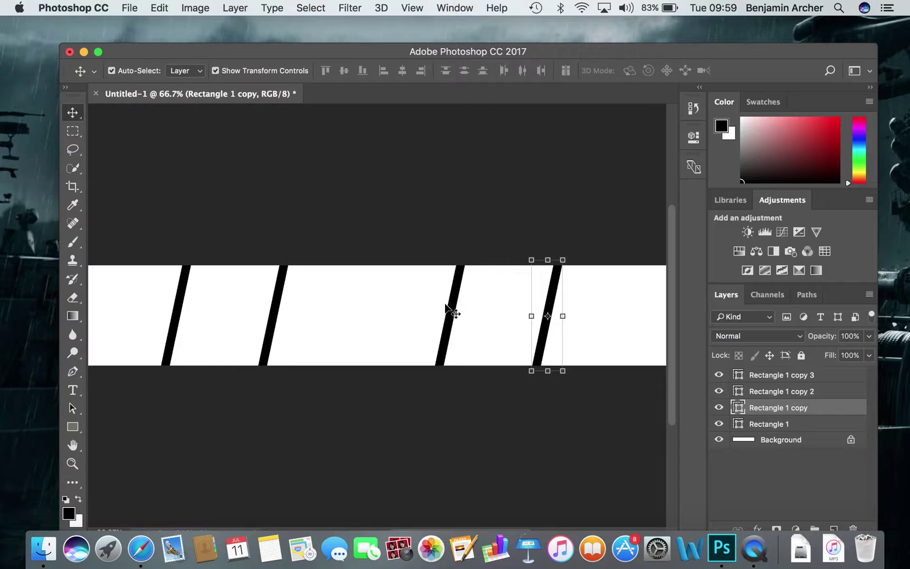
{"action": "left_click", "coordinate": [450, 310]}
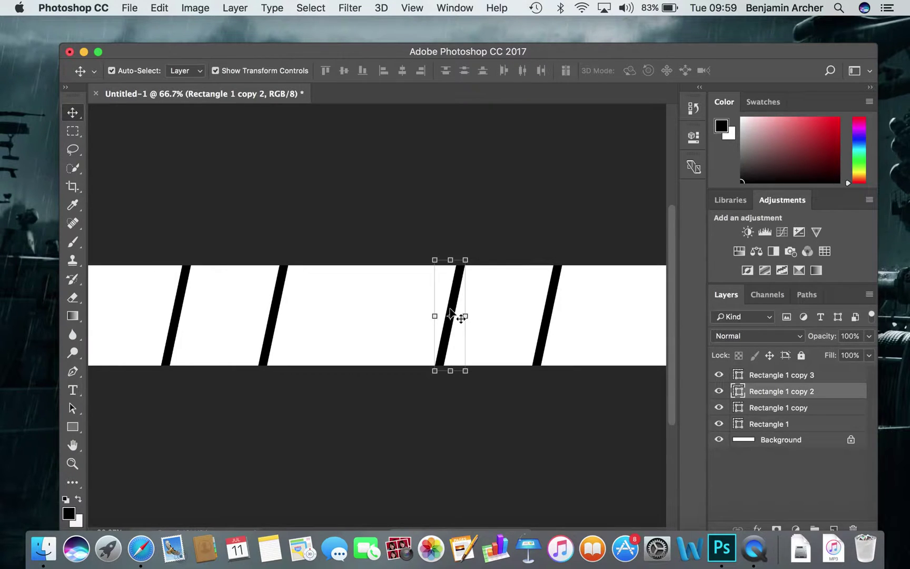
{"action": "right_click", "coordinate": [452, 315]}
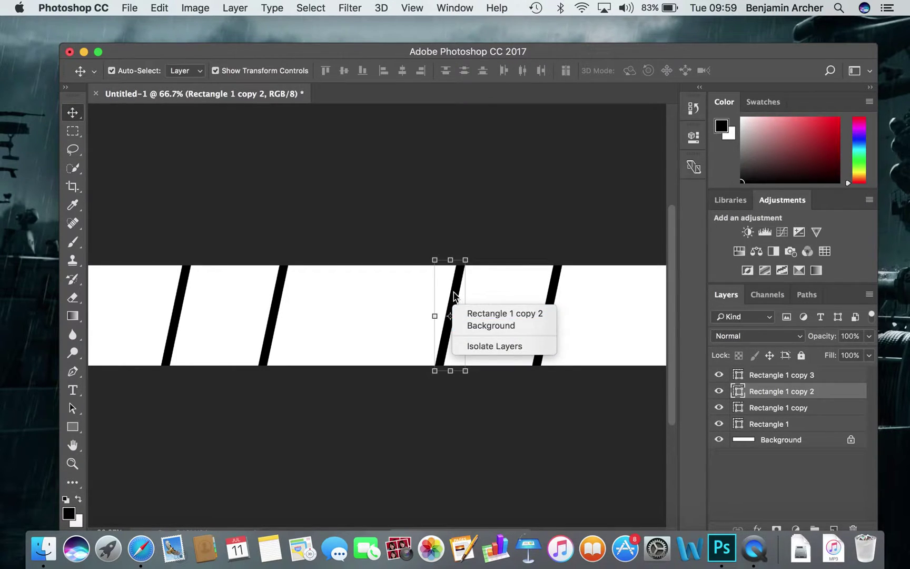
{"action": "left_click", "coordinate": [454, 298]}
{"action": "right_click", "coordinate": [446, 290]}
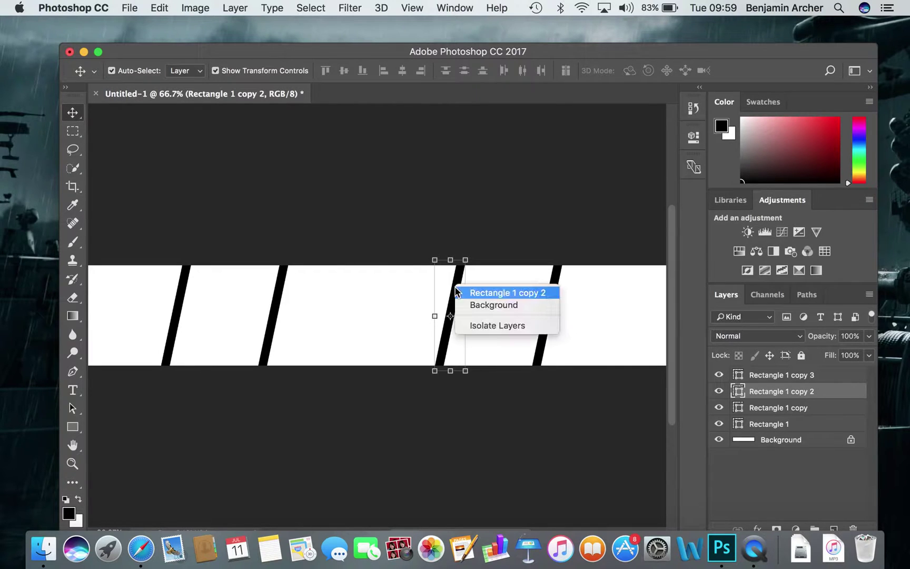
{"action": "left_click", "coordinate": [481, 231]}
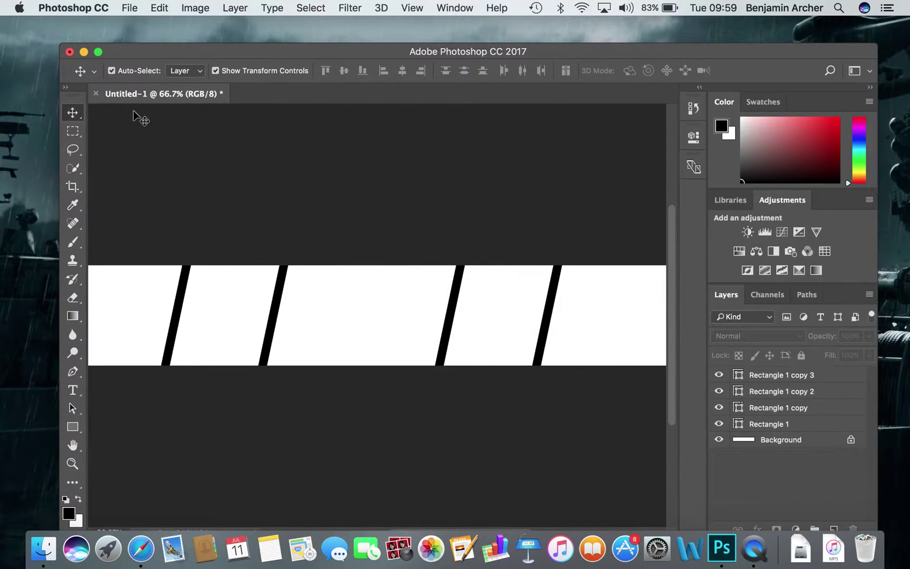
{"action": "right_click", "coordinate": [452, 314]}
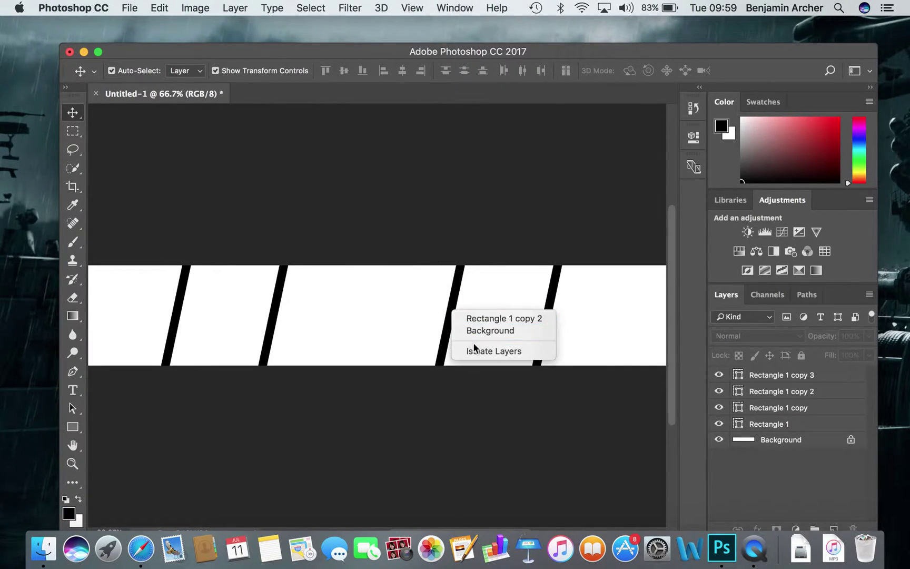
{"action": "left_click", "coordinate": [583, 376]}
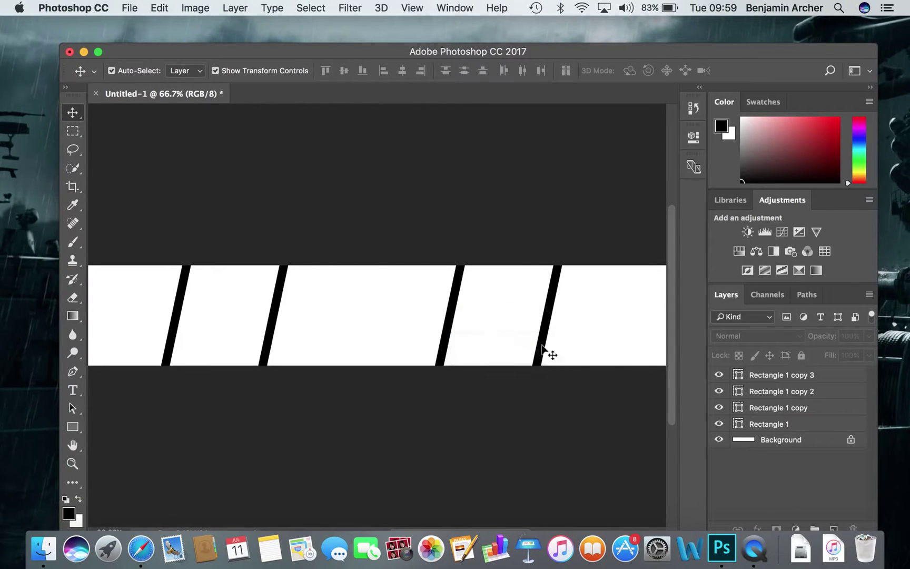
{"action": "left_click", "coordinate": [192, 8]}
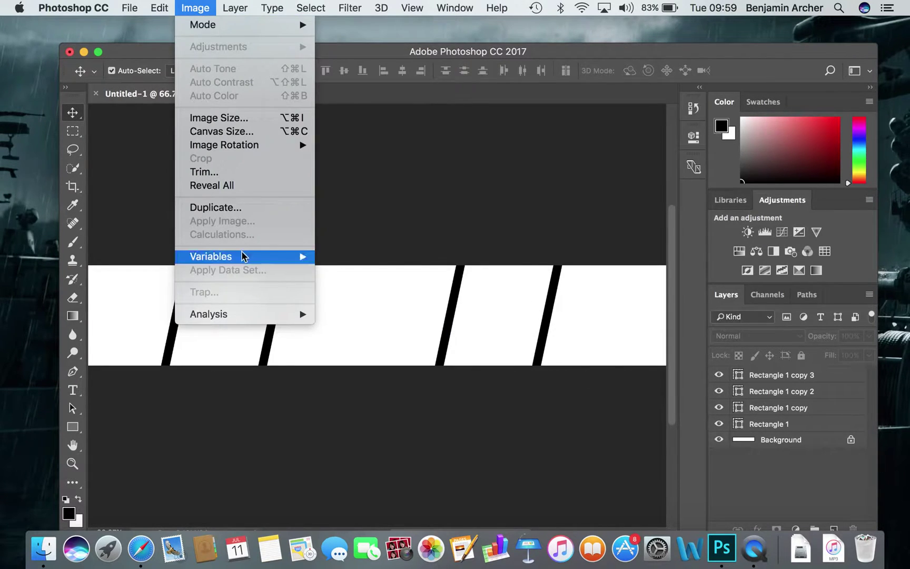
{"action": "mouse_move", "coordinate": [253, 145]}
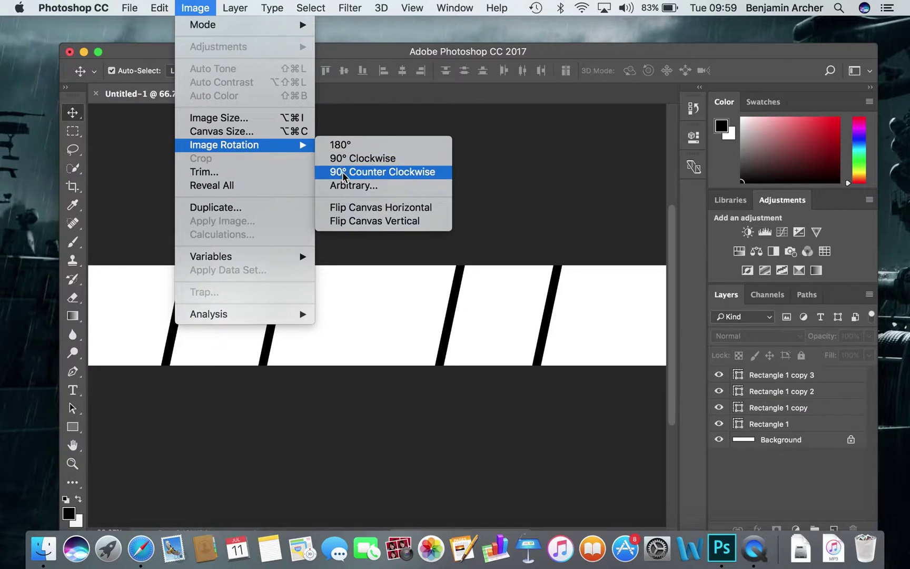
{"action": "left_click", "coordinate": [454, 295]}
{"action": "left_click", "coordinate": [457, 293]}
{"action": "right_click", "coordinate": [457, 294]}
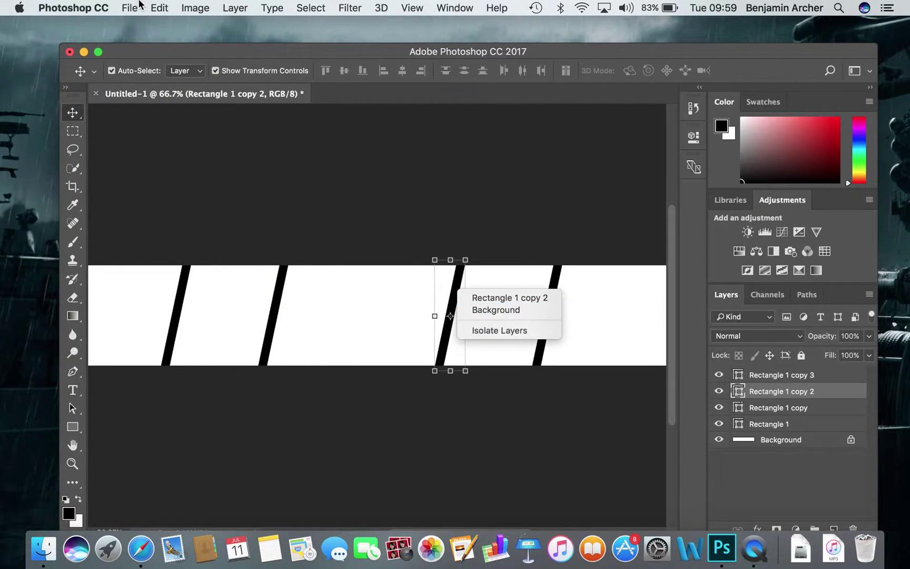
{"action": "left_click", "coordinate": [170, 46]}
Step: Try flipping the whole canvas vertically to reverse the bars' slant, and undo the flip
{"action": "left_click", "coordinate": [195, 8]}
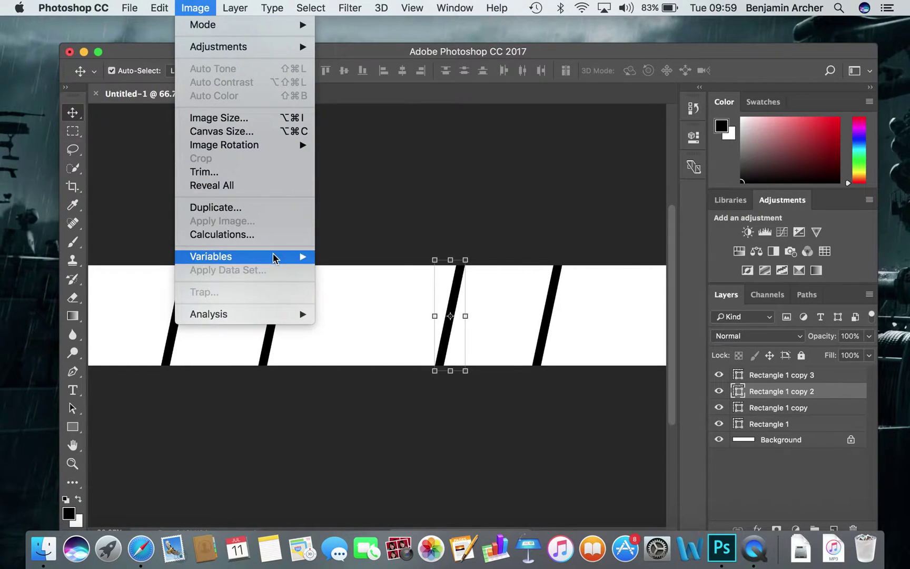
{"action": "mouse_move", "coordinate": [306, 146]}
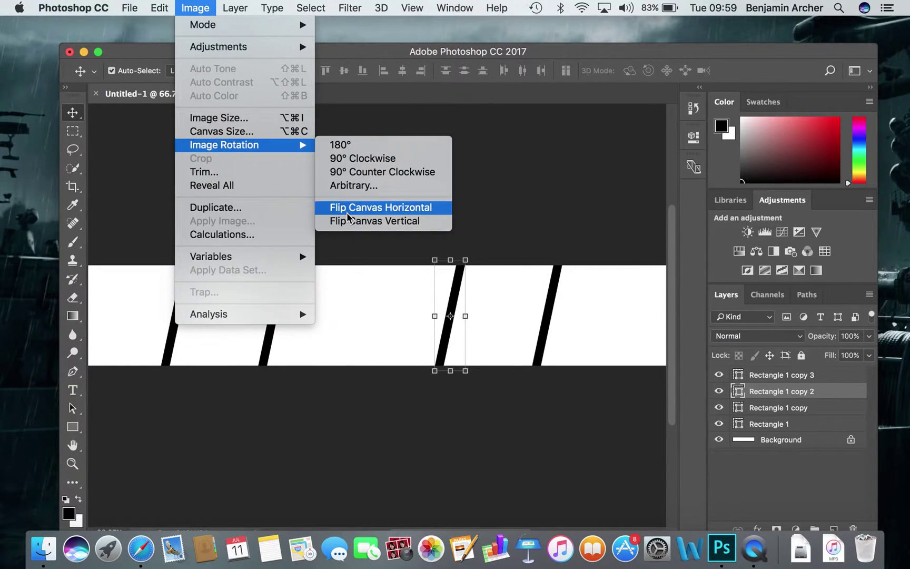
{"action": "left_click", "coordinate": [349, 226]}
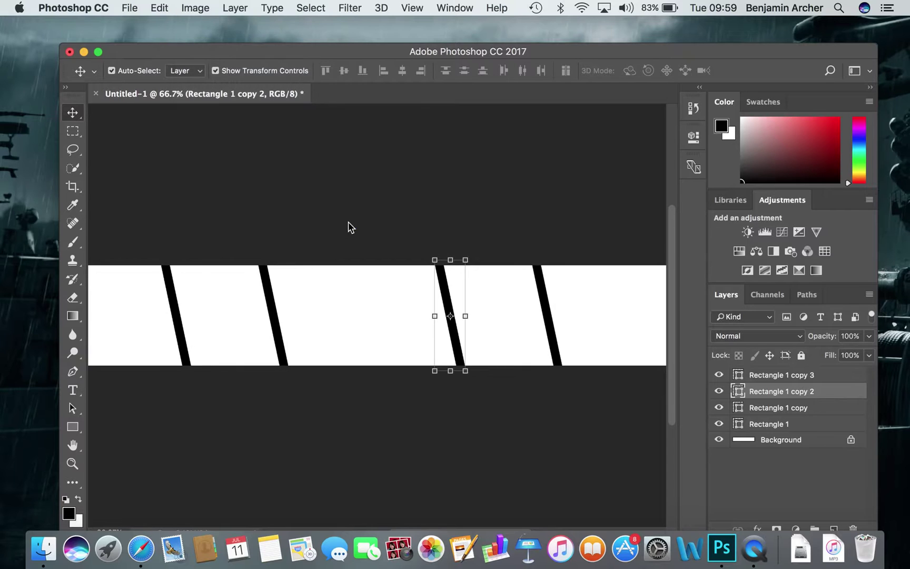
{"action": "left_click", "coordinate": [190, 6]}
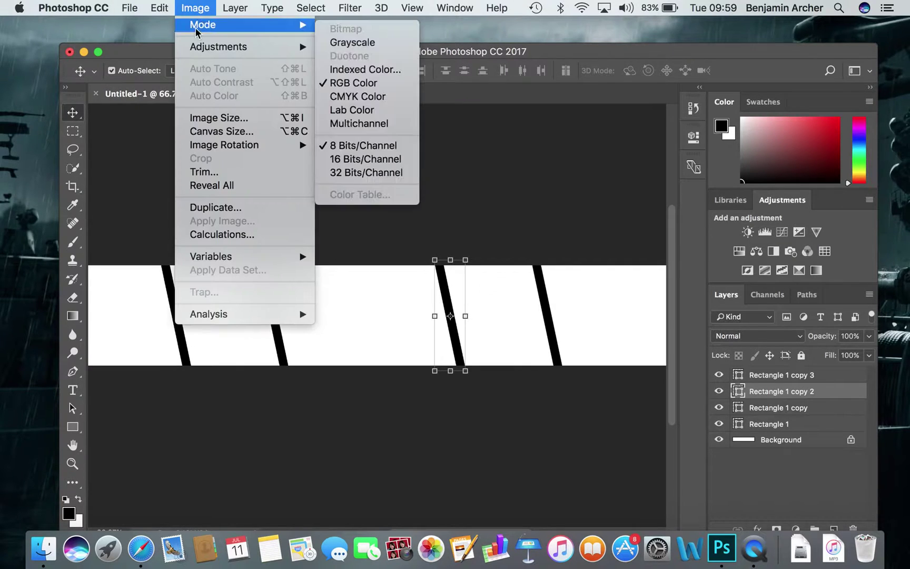
{"action": "mouse_move", "coordinate": [159, 7]}
{"action": "key", "text": "super+z"}
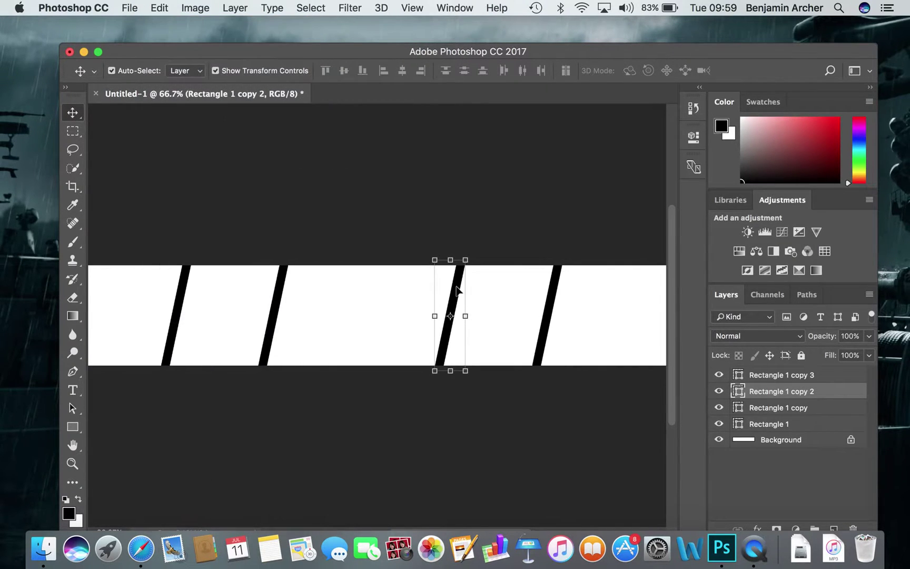
Step: Rotate the third bar from the left about 1.2° counterclockwise and flip it vertically to reverse its slant
{"action": "right_click", "coordinate": [454, 285]}
{"action": "left_click", "coordinate": [454, 379]}
{"action": "left_click", "coordinate": [455, 378]}
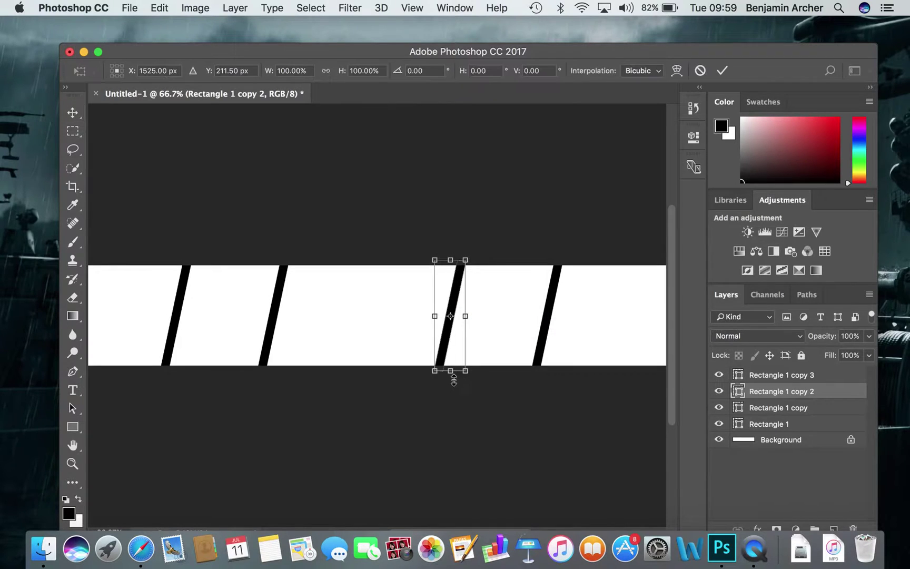
{"action": "left_click_drag", "start_coordinate": [454, 382], "coordinate": [453, 345]}
{"action": "right_click", "coordinate": [453, 345]}
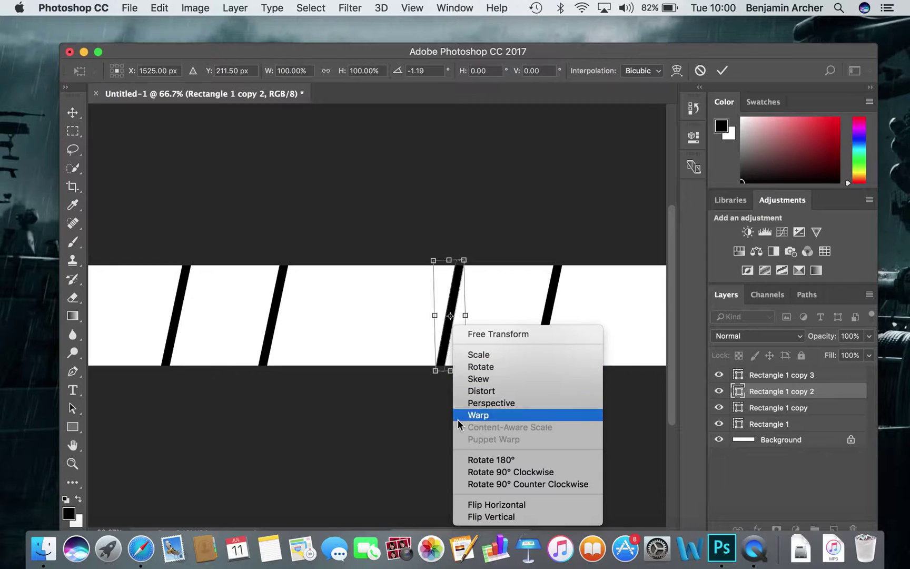
{"action": "left_click", "coordinate": [491, 516]}
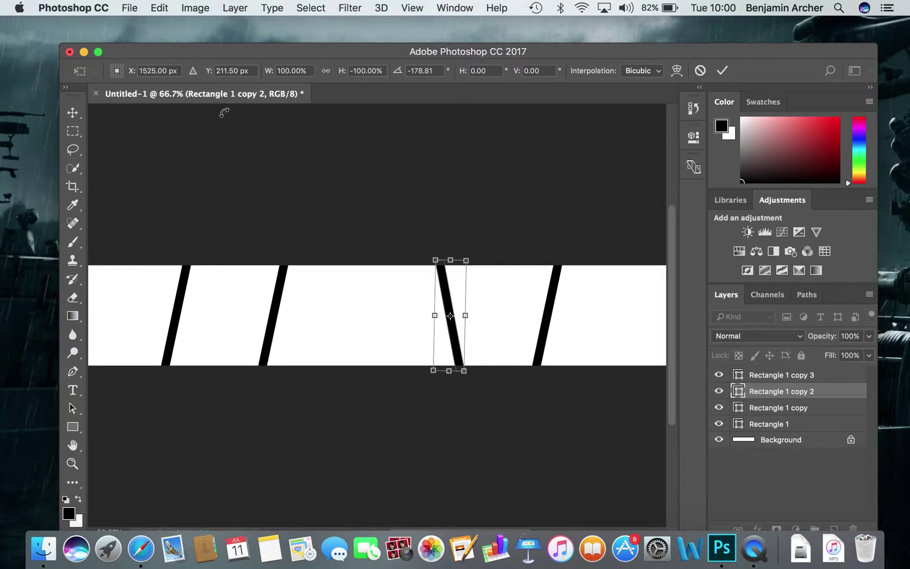
{"action": "left_click", "coordinate": [722, 71]}
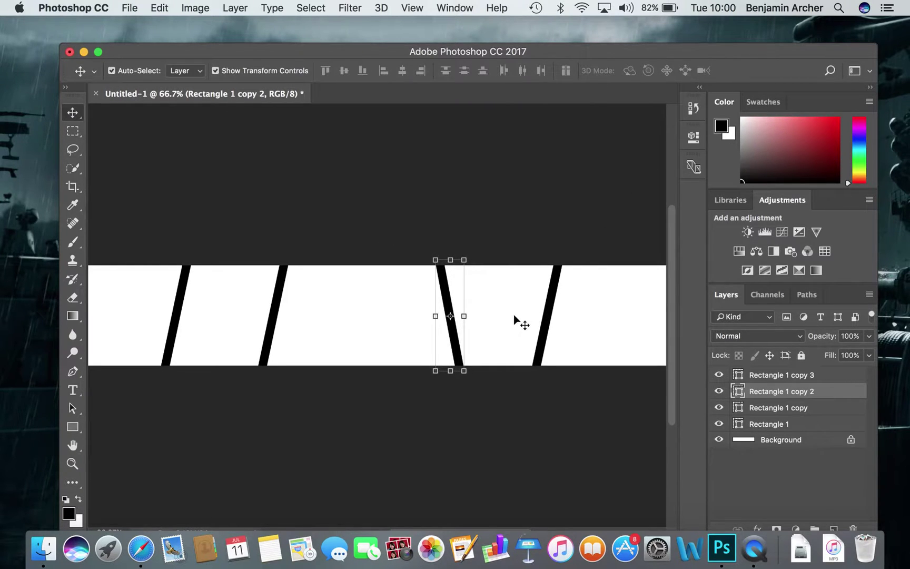
{"action": "left_click", "coordinate": [549, 309]}
{"action": "right_click", "coordinate": [548, 308]}
{"action": "left_click", "coordinate": [548, 305]}
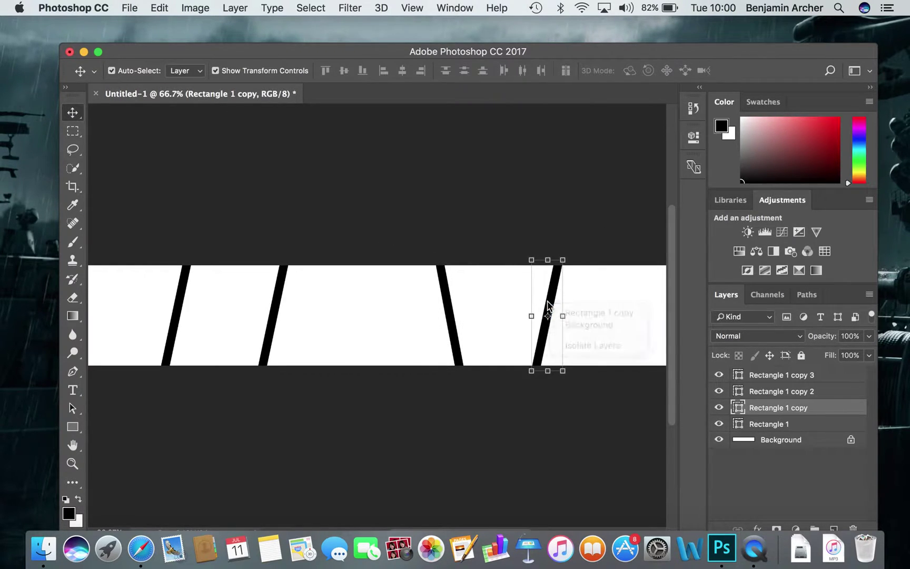
{"action": "right_click", "coordinate": [549, 383]}
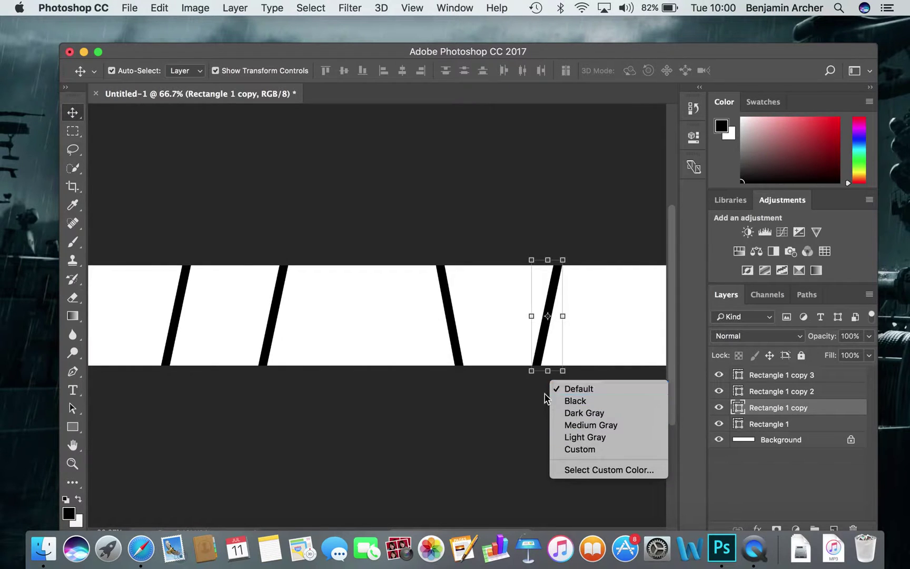
{"action": "left_click", "coordinate": [542, 390]}
{"action": "right_click", "coordinate": [543, 389]}
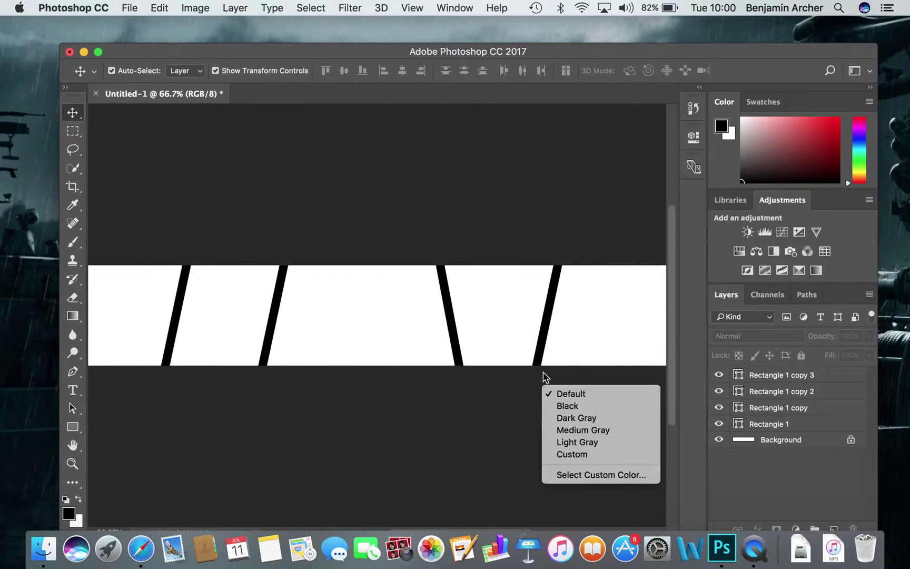
{"action": "left_click", "coordinate": [542, 365]}
{"action": "right_click", "coordinate": [542, 362]}
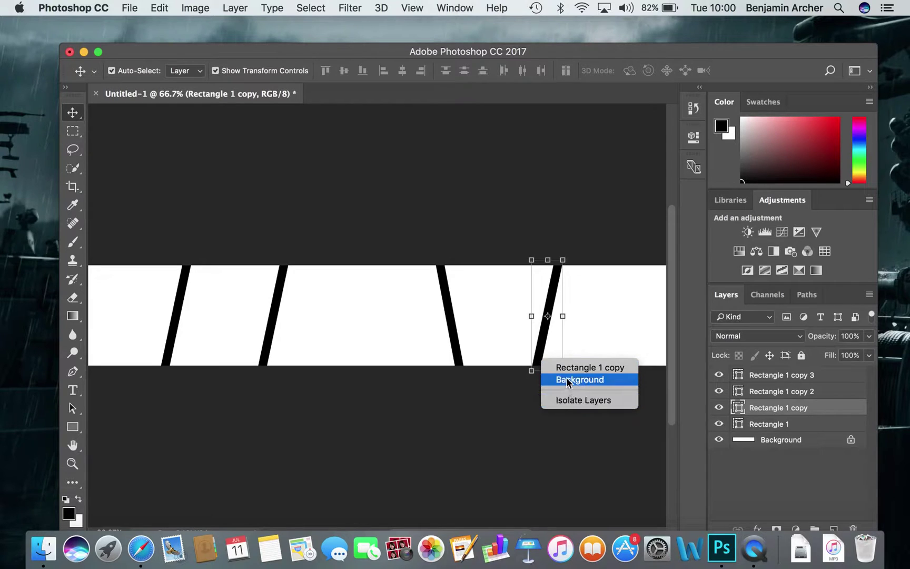
{"action": "left_click", "coordinate": [764, 409]}
{"action": "right_click", "coordinate": [765, 408]}
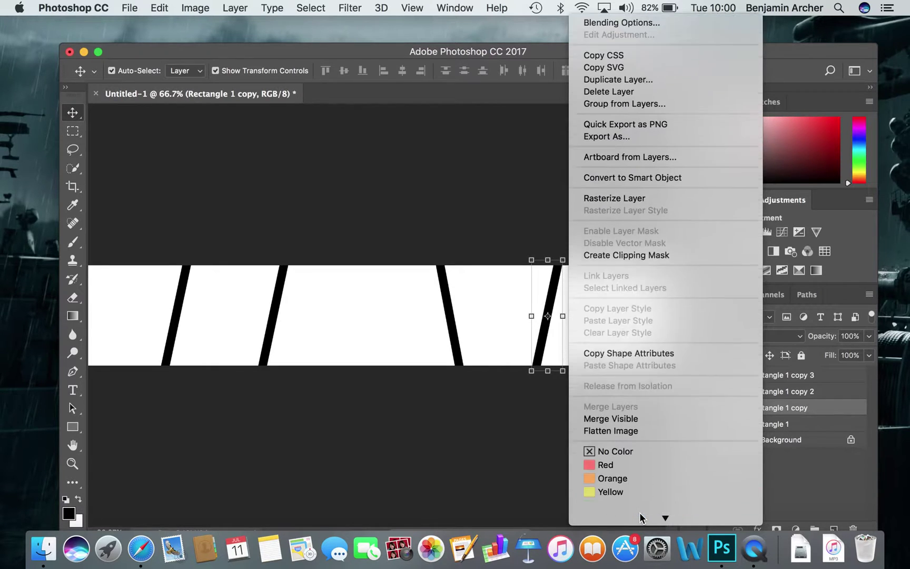
{"action": "left_click", "coordinate": [529, 485]}
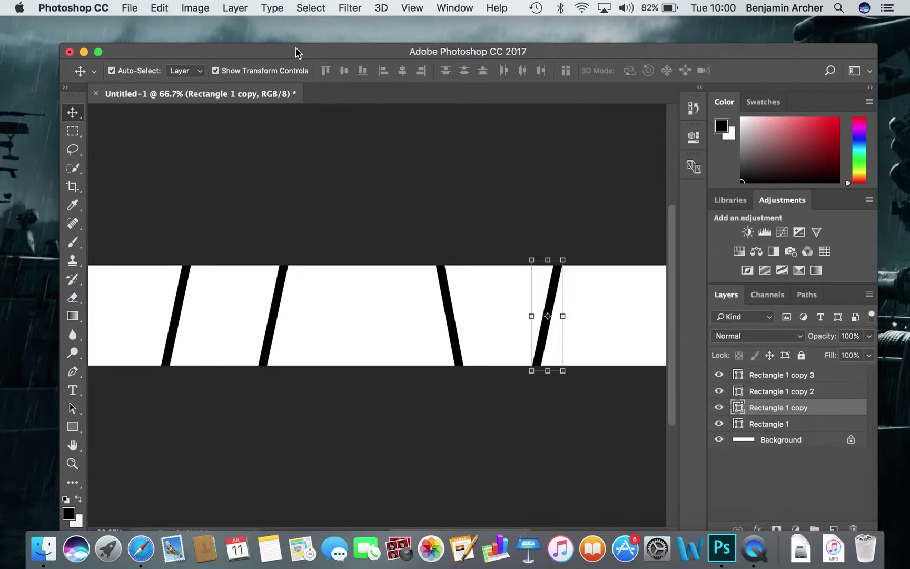
Step: Try flipping the entire canvas vertically again, and undo that canvas flip
{"action": "left_click", "coordinate": [207, 8]}
{"action": "mouse_move", "coordinate": [159, 5]}
{"action": "mouse_move", "coordinate": [187, 12]}
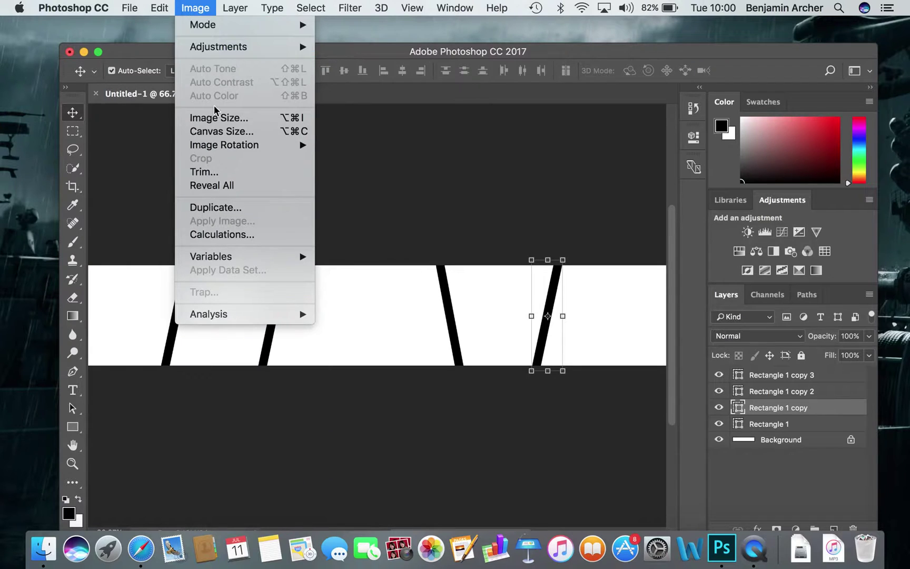
{"action": "mouse_move", "coordinate": [260, 145]}
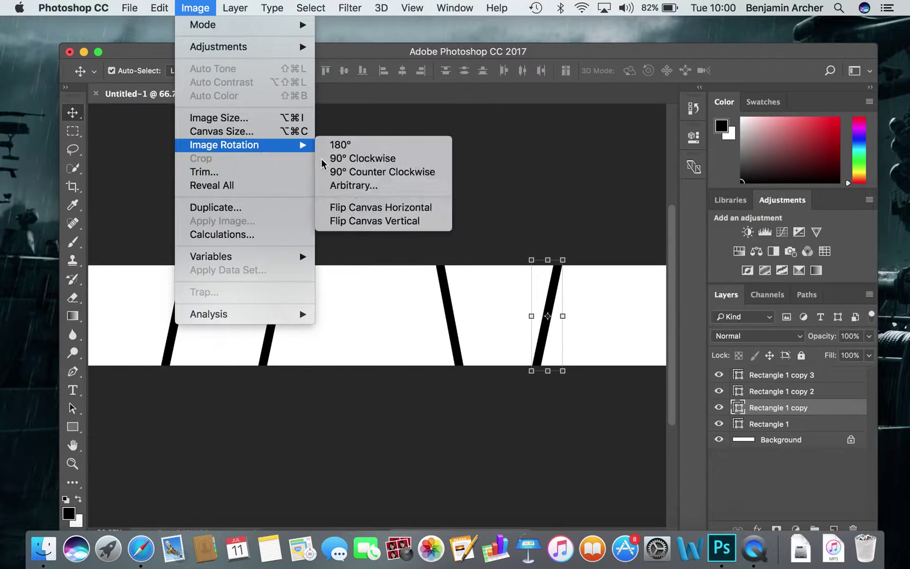
{"action": "left_click", "coordinate": [369, 221]}
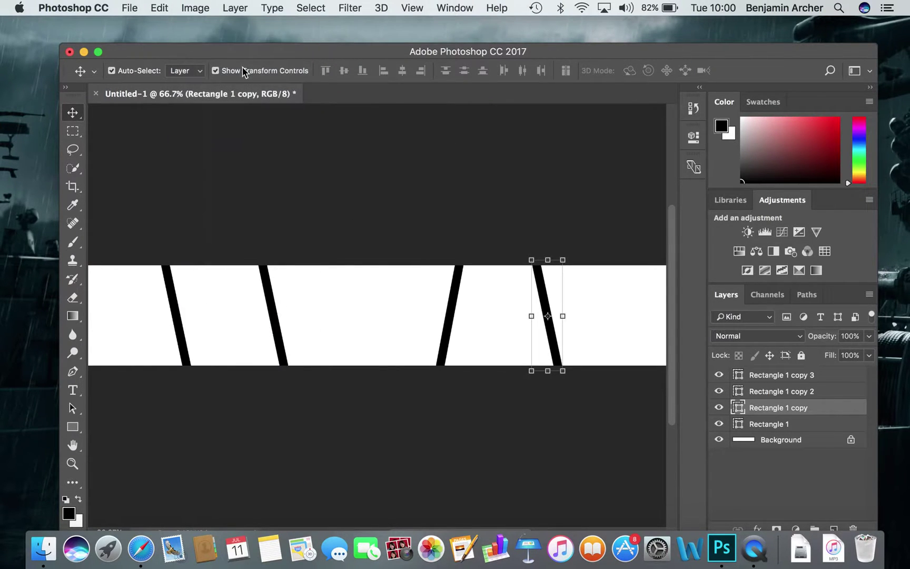
{"action": "left_click", "coordinate": [205, 12]}
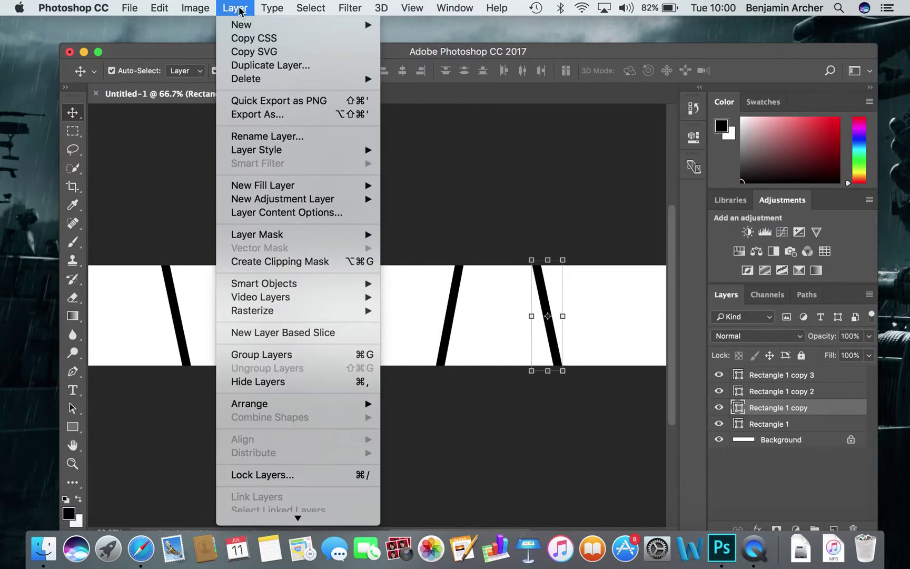
{"action": "mouse_move", "coordinate": [159, 8]}
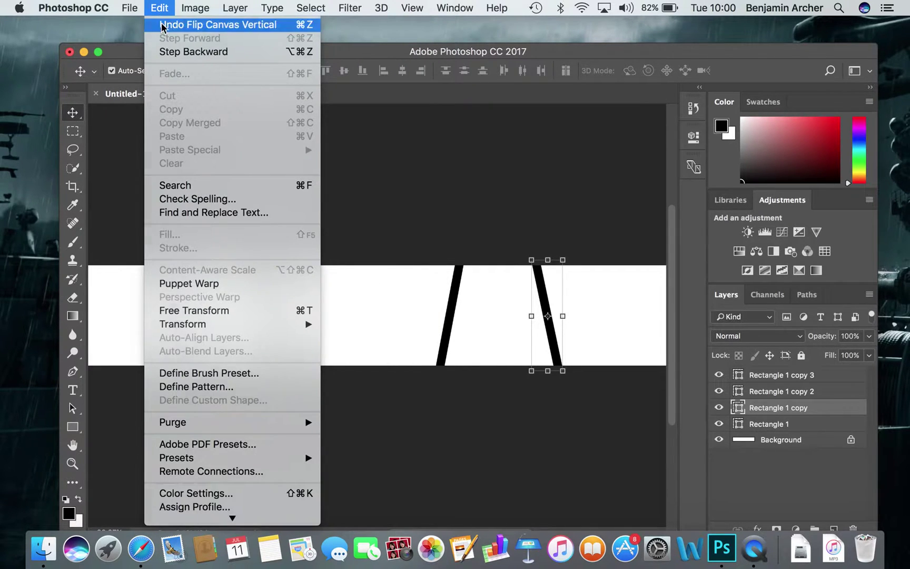
{"action": "left_click", "coordinate": [162, 26]}
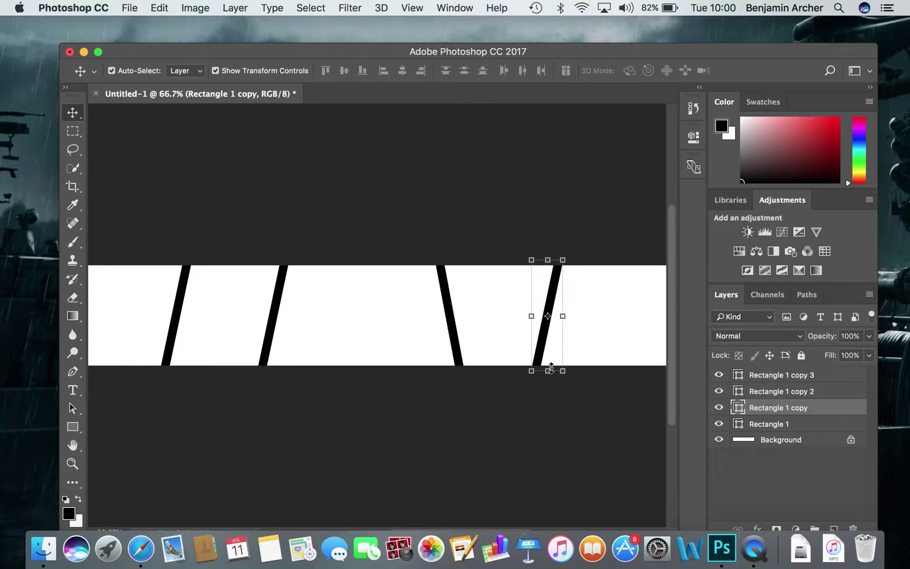
Step: Flip only the rightmost bar vertically so it slants like the third bar, and deselect it
{"action": "right_click", "coordinate": [545, 351]}
{"action": "left_click", "coordinate": [544, 346]}
{"action": "key", "text": "super+t"}
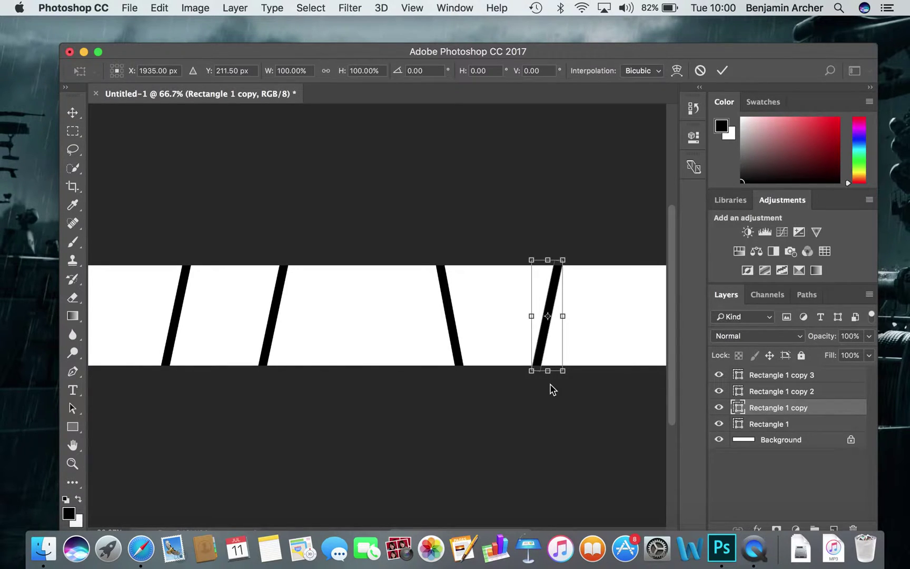
{"action": "right_click", "coordinate": [547, 373]}
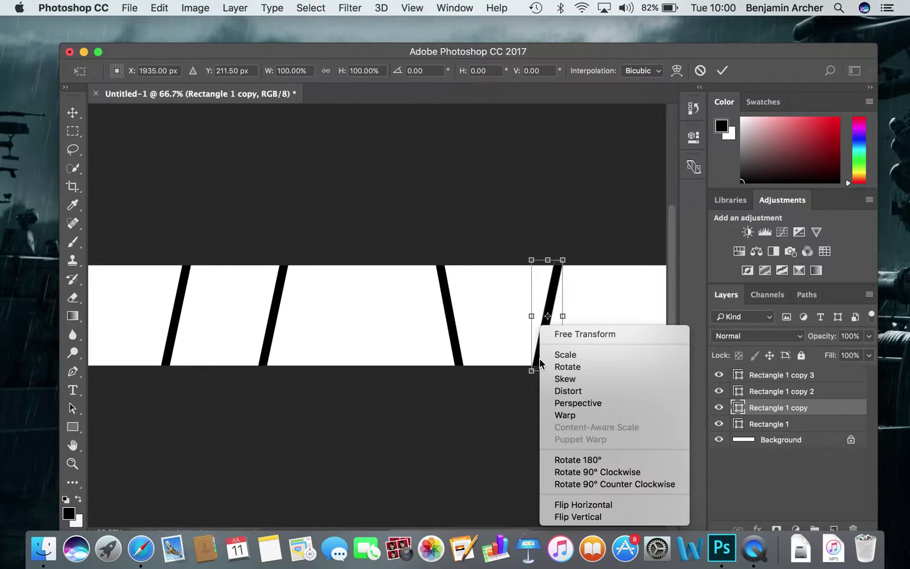
{"action": "left_click", "coordinate": [593, 519]}
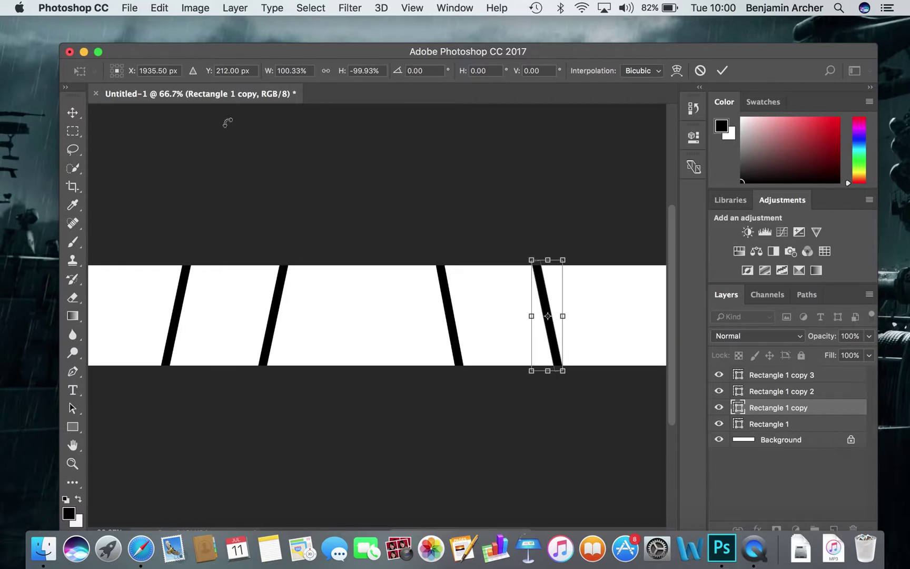
{"action": "left_click", "coordinate": [722, 71]}
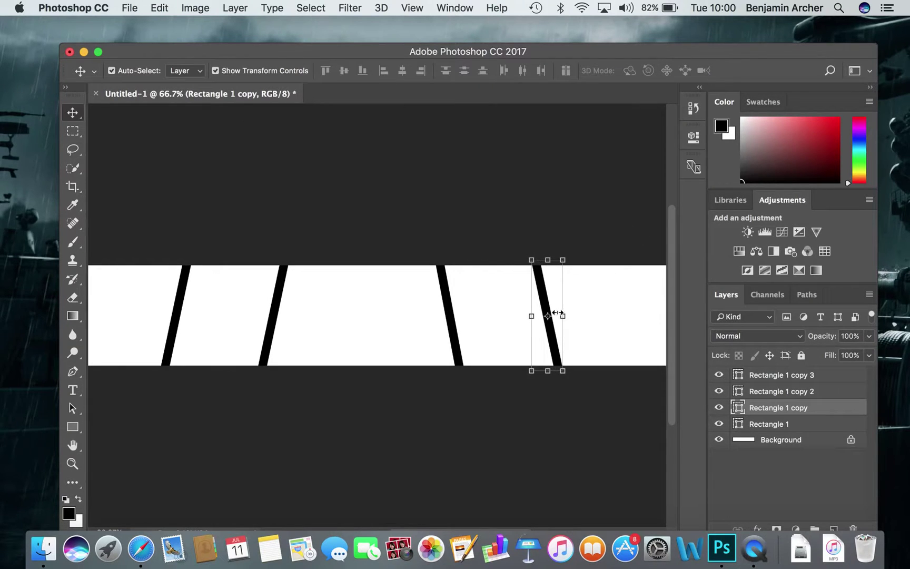
{"action": "left_click", "coordinate": [457, 206]}
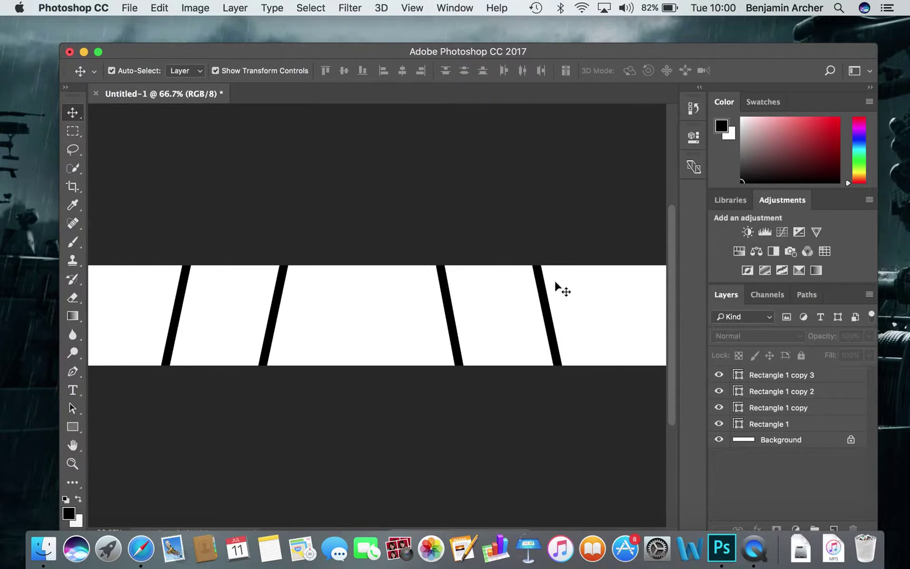
Step: Move the rightmost bar right to about X 2002 px and shift the second bar slightly right, keeping the leftmost bar in place
{"action": "left_click", "coordinate": [550, 310]}
{"action": "left_click_drag", "start_coordinate": [548, 304], "coordinate": [558, 304]}
{"action": "left_click", "coordinate": [187, 311]}
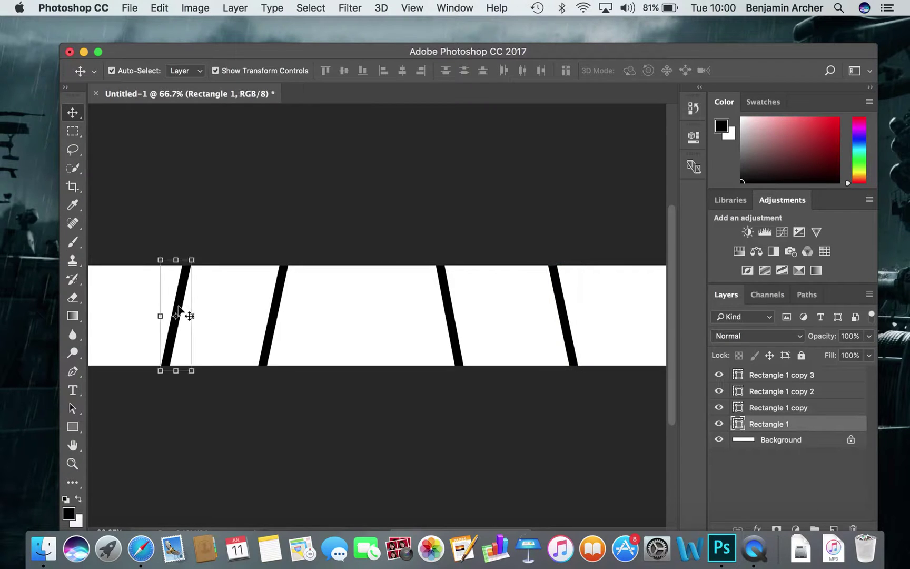
{"action": "left_click_drag", "start_coordinate": [184, 299], "coordinate": [174, 299]}
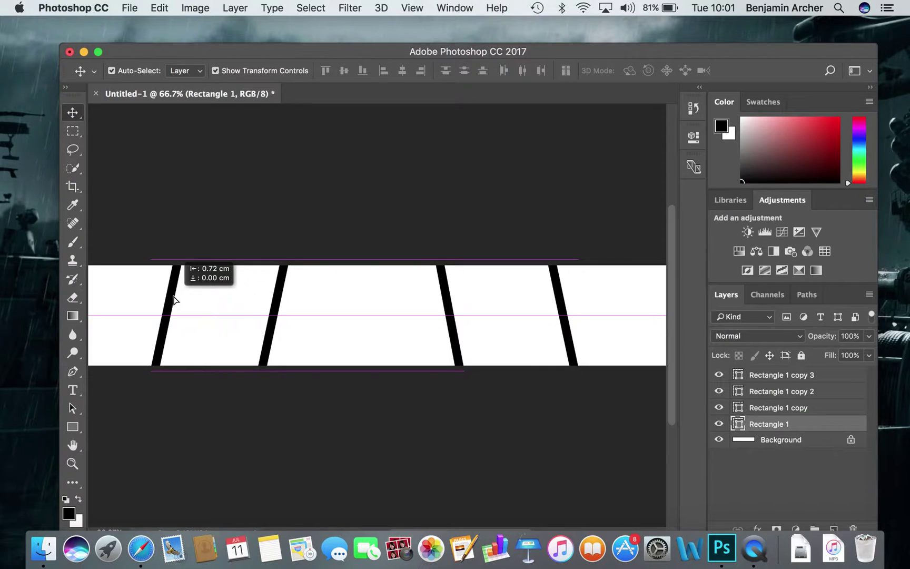
{"action": "left_click_drag", "start_coordinate": [174, 298], "coordinate": [184, 299]}
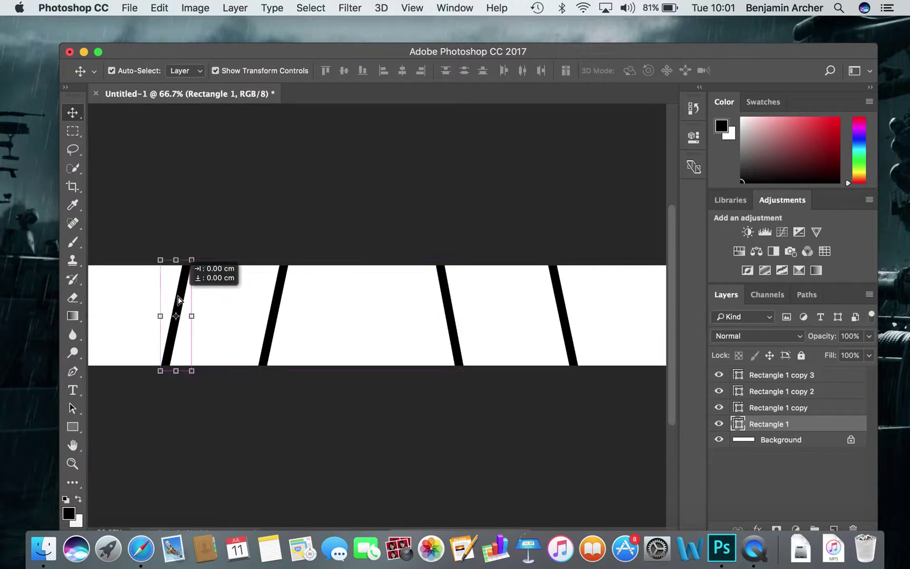
{"action": "left_click", "coordinate": [275, 307]}
{"action": "left_click_drag", "start_coordinate": [278, 306], "coordinate": [285, 308]}
Step: Fine-tune the outer bars' angles, rotating the leftmost about 0.17° clockwise and the rightmost about 0.02° counterclockwise
{"action": "left_click", "coordinate": [188, 283]}
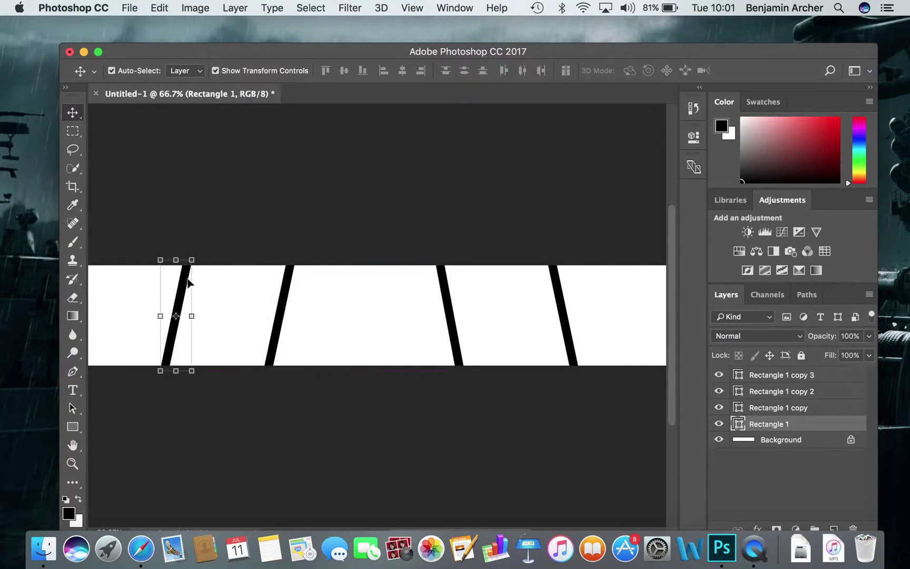
{"action": "left_click", "coordinate": [179, 381]}
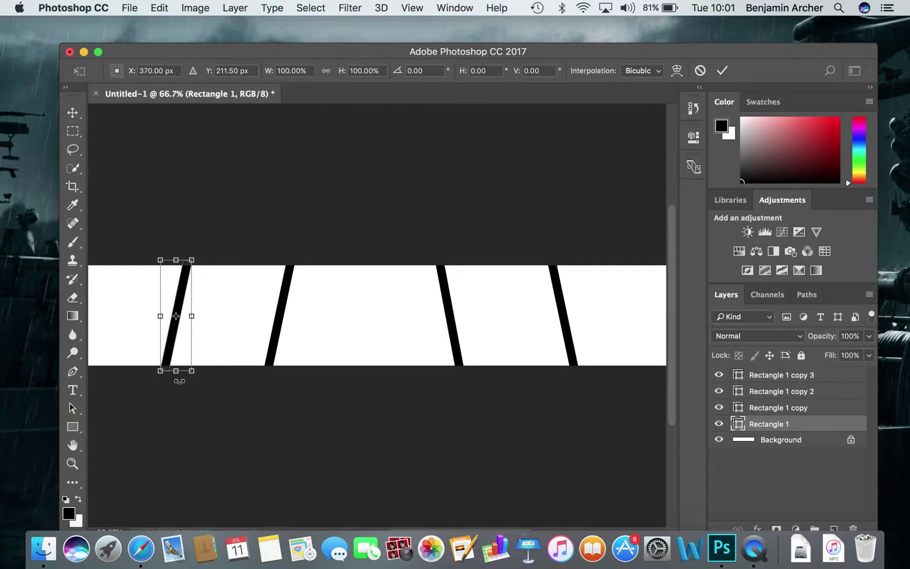
{"action": "left_click_drag", "start_coordinate": [177, 380], "coordinate": [178, 378]}
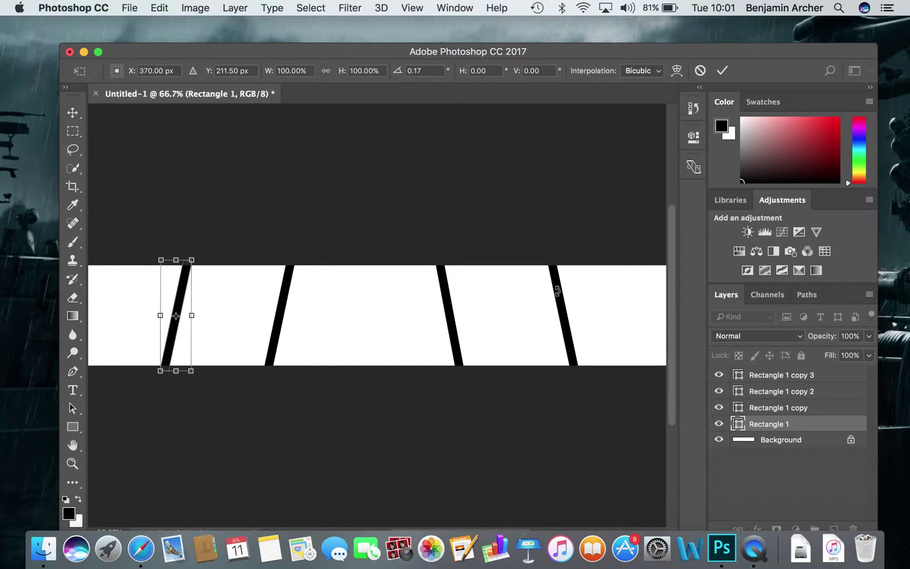
{"action": "left_click", "coordinate": [722, 70]}
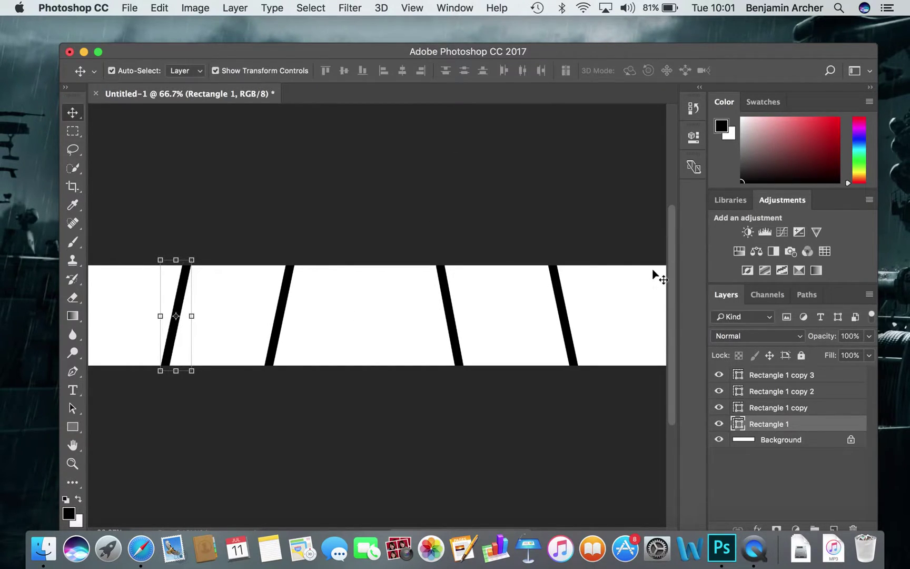
{"action": "left_click", "coordinate": [573, 330]}
{"action": "left_click_drag", "start_coordinate": [573, 385], "coordinate": [574, 384]}
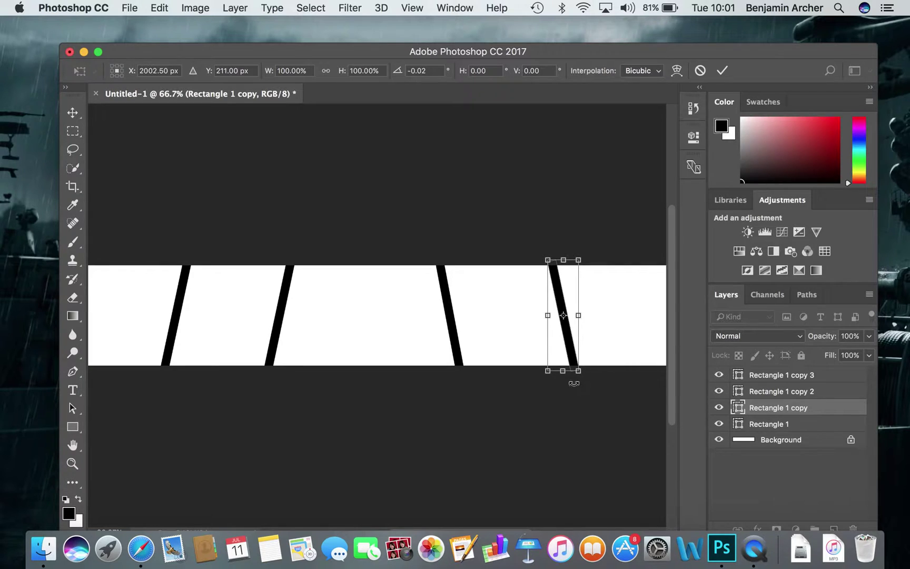
{"action": "left_click", "coordinate": [724, 73]}
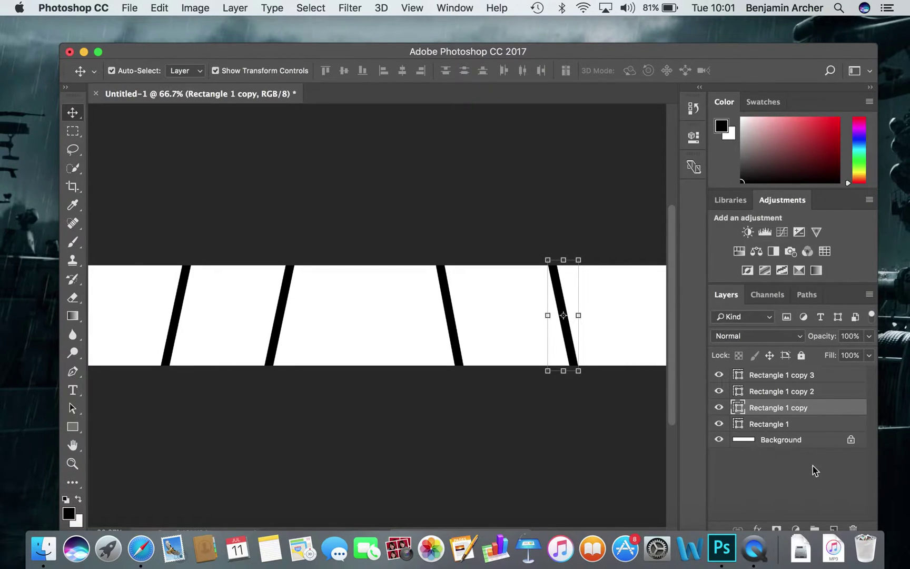
Step: Merge the four slanted bar shape layers into a single shape layer above the background, and deselect it
{"action": "left_click", "coordinate": [801, 422]}
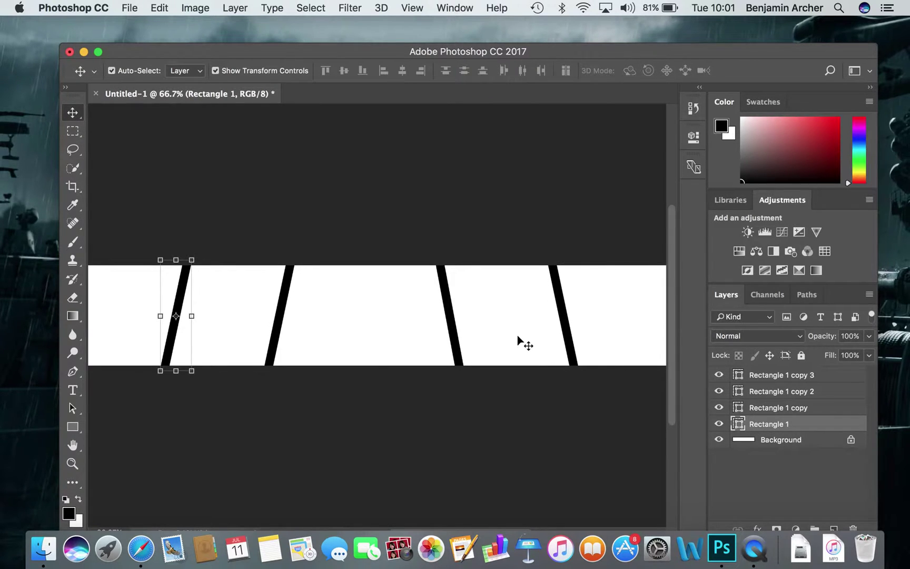
{"action": "left_click", "coordinate": [812, 407], "text": "super"}
{"action": "left_click", "coordinate": [820, 392], "text": "super"}
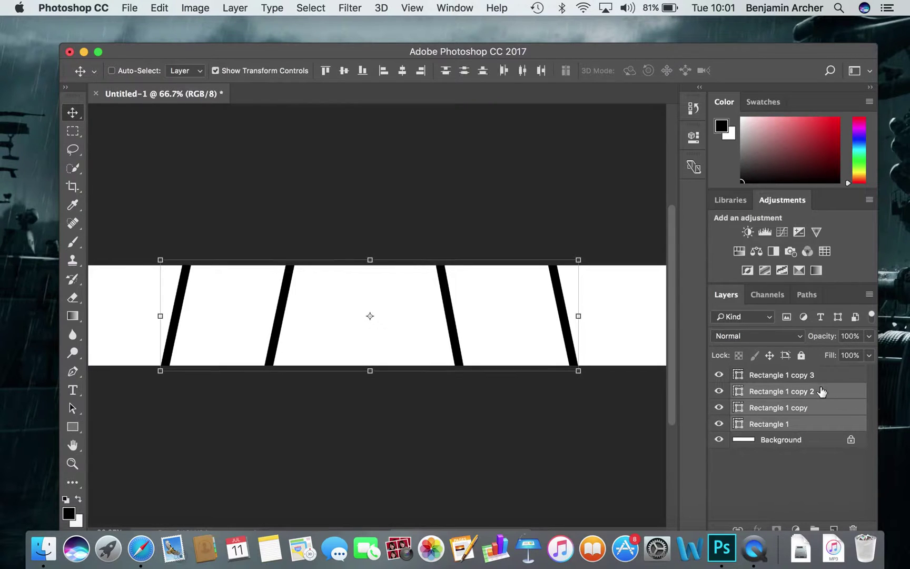
{"action": "left_click", "coordinate": [820, 375], "text": "super"}
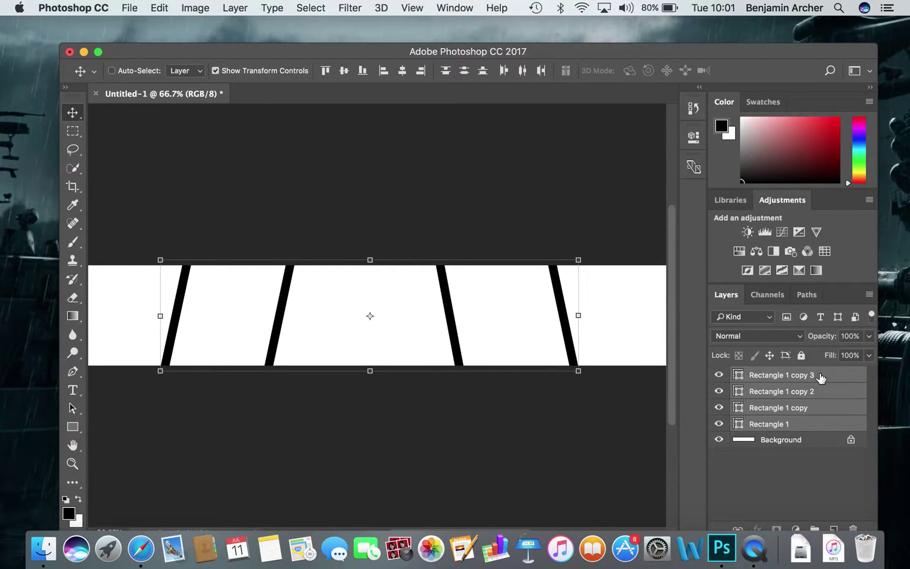
{"action": "right_click", "coordinate": [824, 396]}
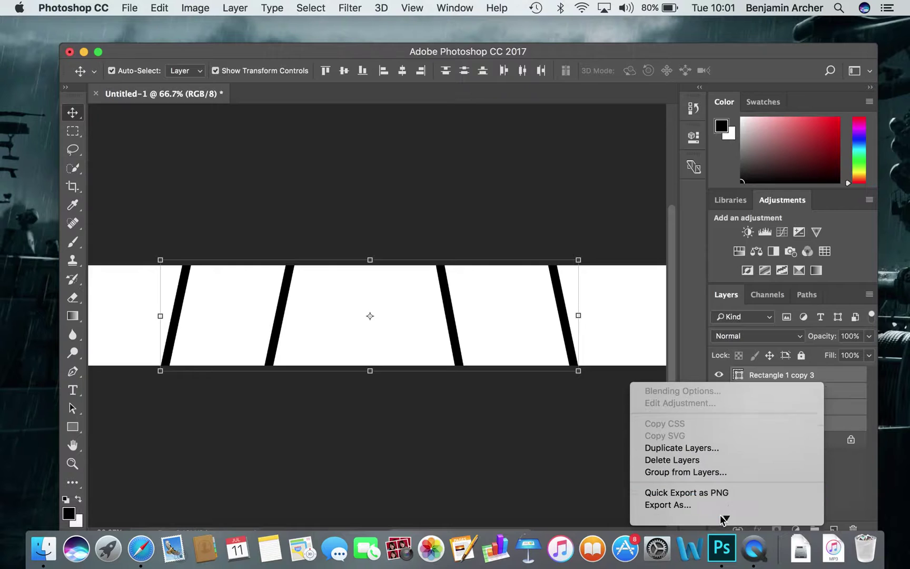
{"action": "mouse_move", "coordinate": [725, 519]}
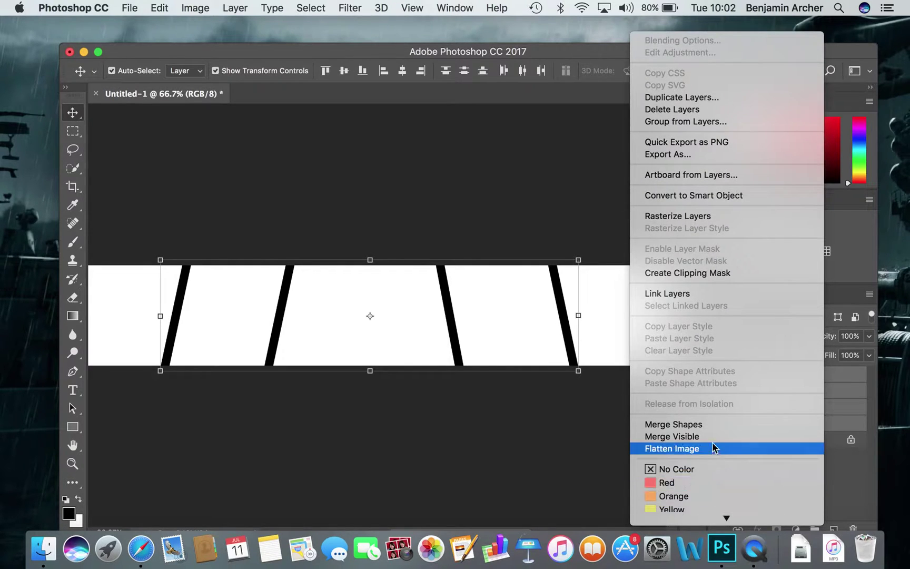
{"action": "left_click", "coordinate": [697, 424]}
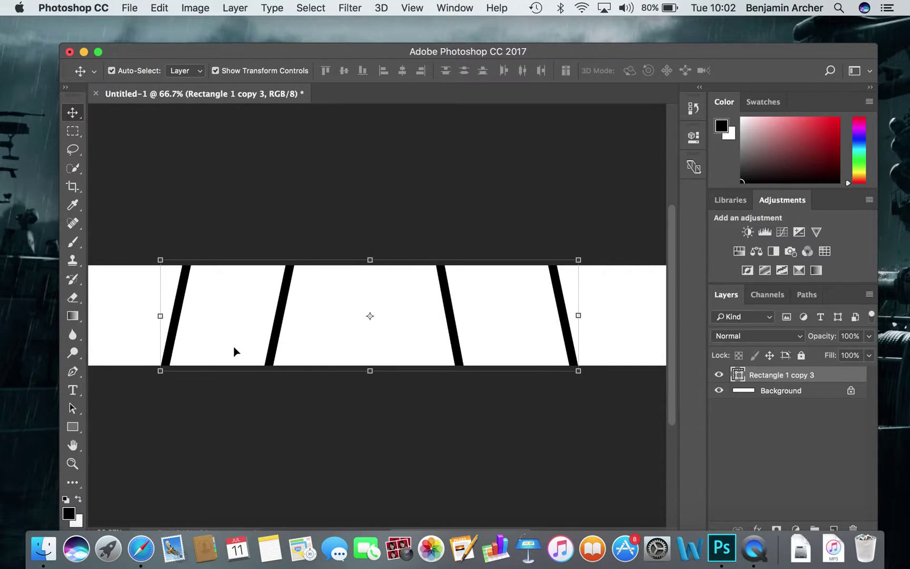
{"action": "left_click", "coordinate": [752, 431]}
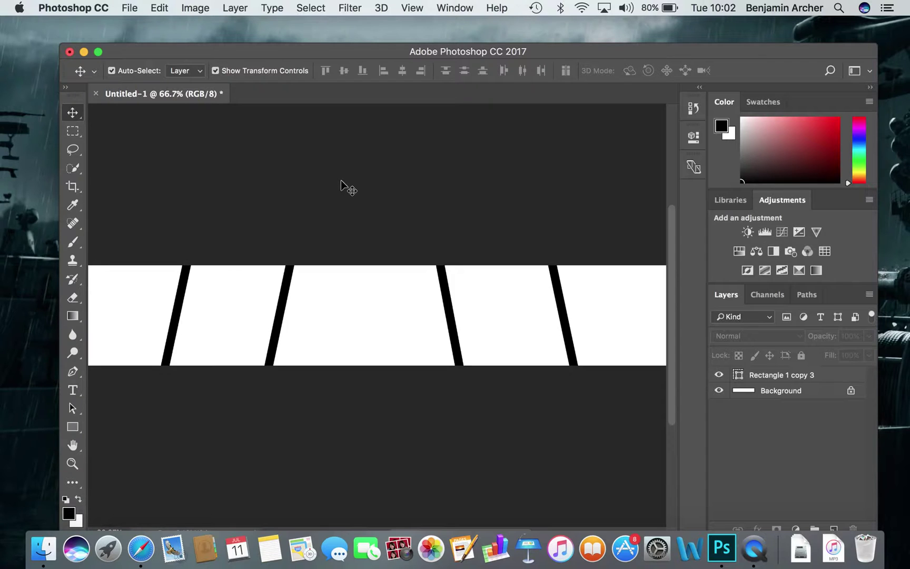
Step: Switch to Safari, search Google Images for "gaming wallpapers 4k just cause", and preview the third wallpaper in the first row
{"action": "left_click", "coordinate": [141, 548]}
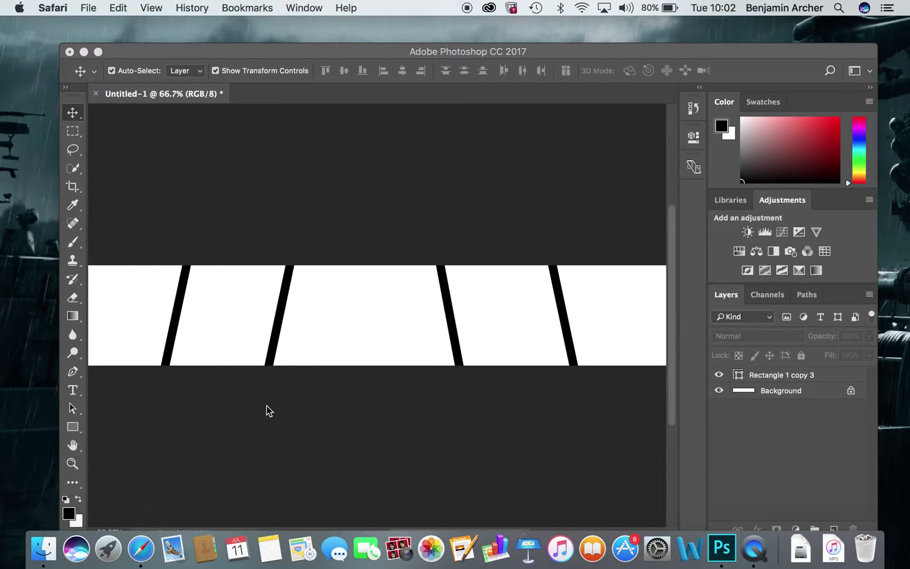
{"action": "type", "text": "gaming"}
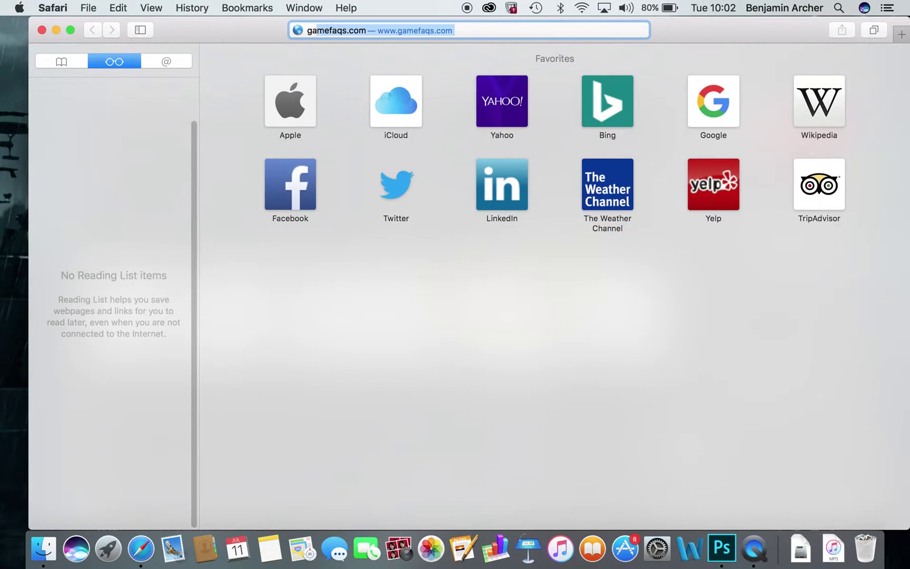
{"action": "type", "text": " wallpap"}
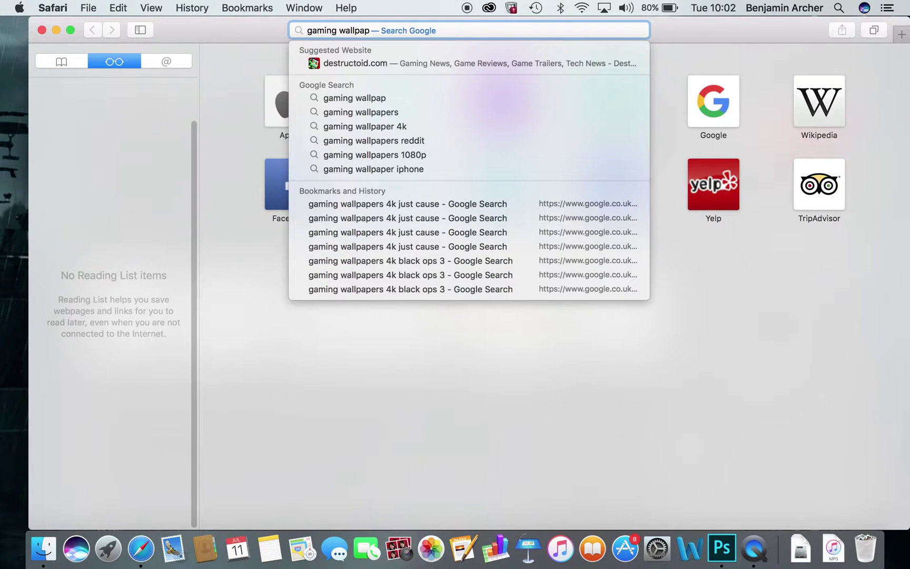
{"action": "left_click", "coordinate": [381, 204]}
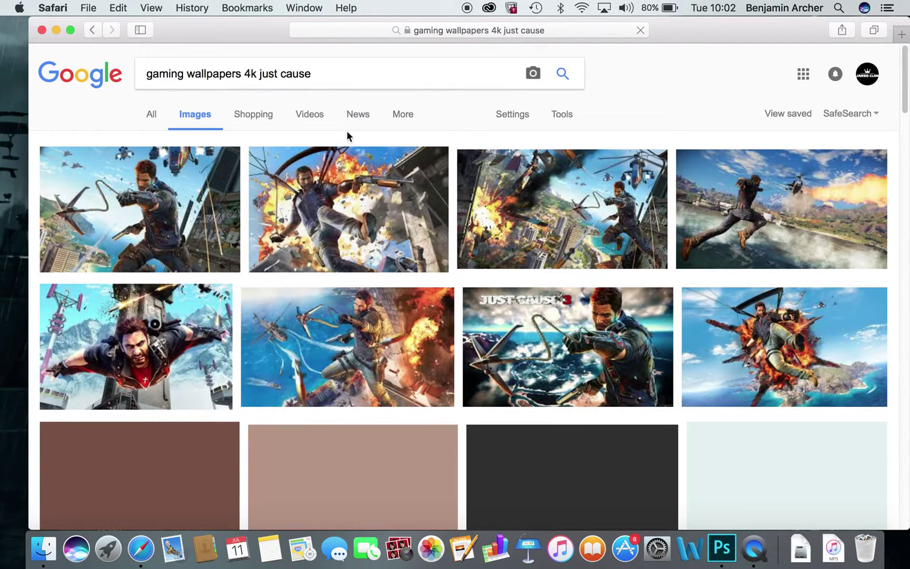
{"action": "left_click", "coordinate": [532, 209]}
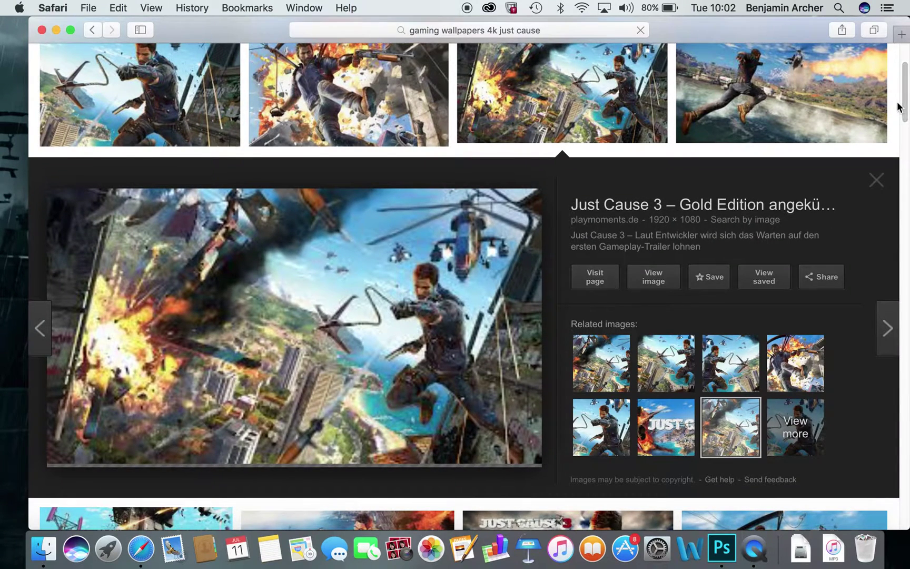
Step: Change the image search to "gaming wallpapers 4k assassins creed" and preview the dark wallpaper of the hooded assassin with red accents
{"action": "scroll", "coordinate": [907, 87], "scroll_direction": "up", "scroll_amount": 5}
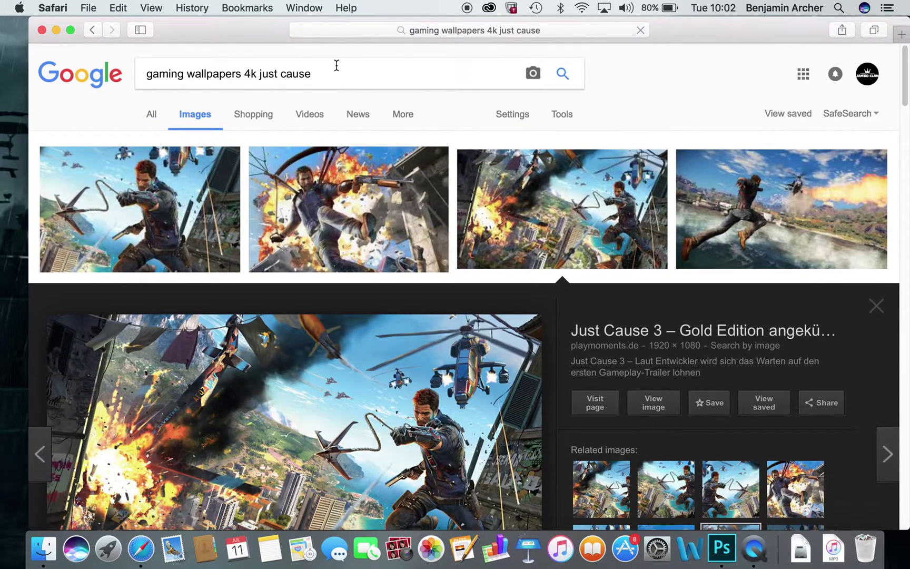
{"action": "key", "text": "BackSpace"}
{"action": "key", "text": "BackSpace"}
{"action": "key", "text": "BackSpace"}
{"action": "key", "text": "BackSpace"}
{"action": "key", "text": "BackSpace"}
{"action": "key", "text": "BackSpace"}
{"action": "key", "text": "BackSpace"}
{"action": "key", "text": "BackSpace"}
{"action": "key", "text": "BackSpace"}
{"action": "key", "text": "BackSpace"}
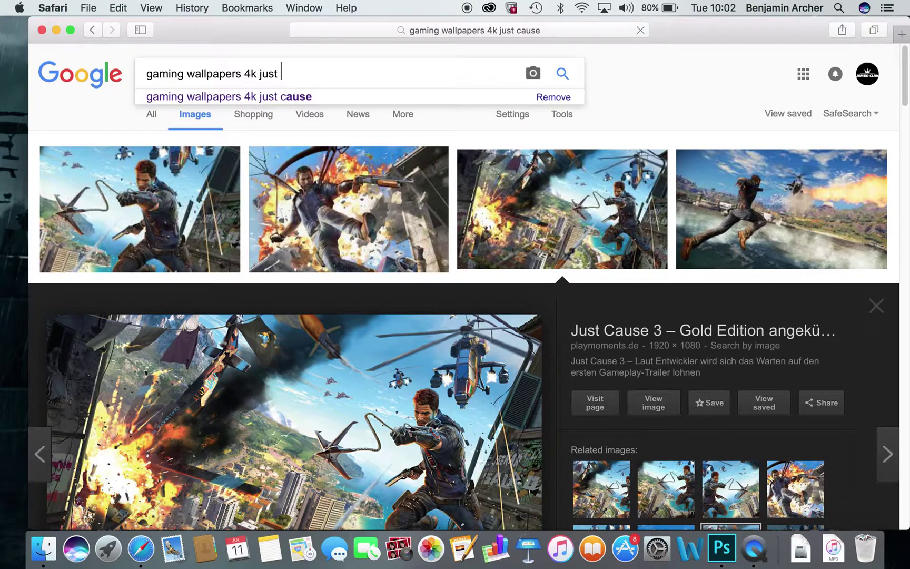
{"action": "type", "text": "aas"}
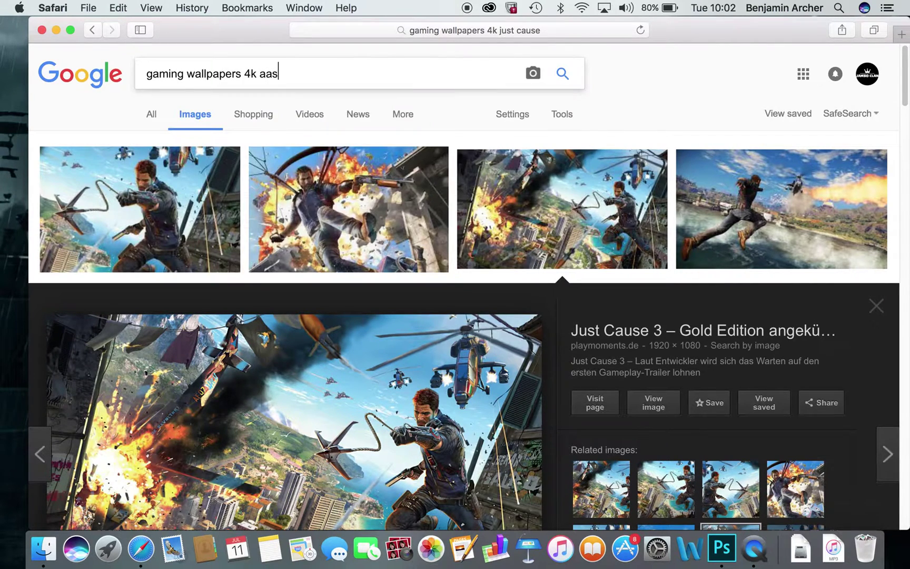
{"action": "key", "text": "BackSpace"}
{"action": "key", "text": "BackSpace"}
{"action": "type", "text": "ssassins creed"}
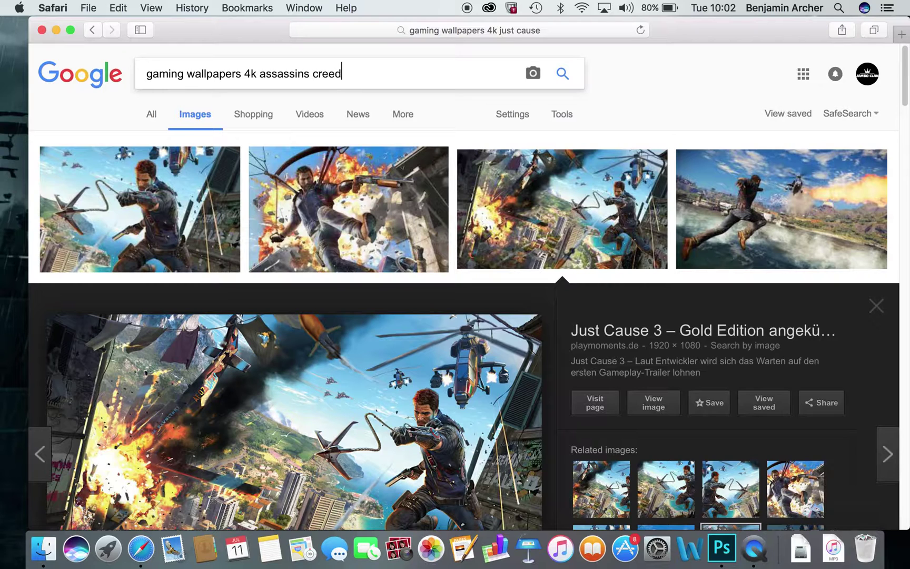
{"action": "key", "text": "Return"}
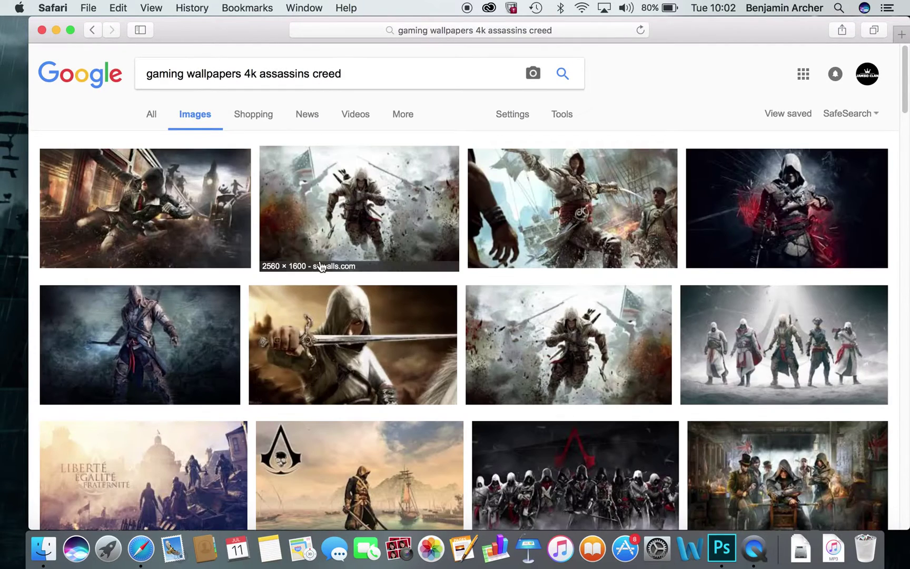
{"action": "left_click", "coordinate": [833, 212]}
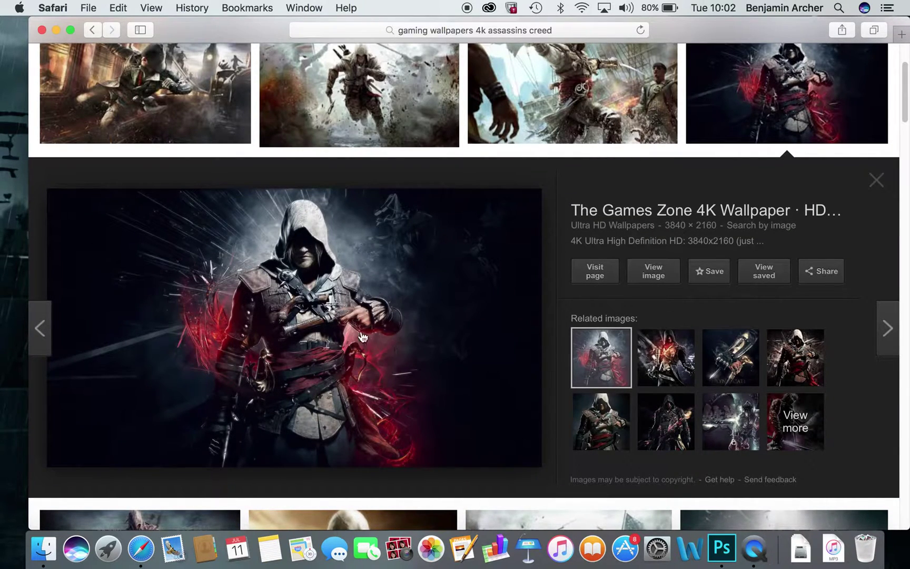
Step: Change the image search to "gaming wallpapers 4k gta"
{"action": "scroll", "coordinate": [906, 105], "scroll_direction": "up", "scroll_amount": 3}
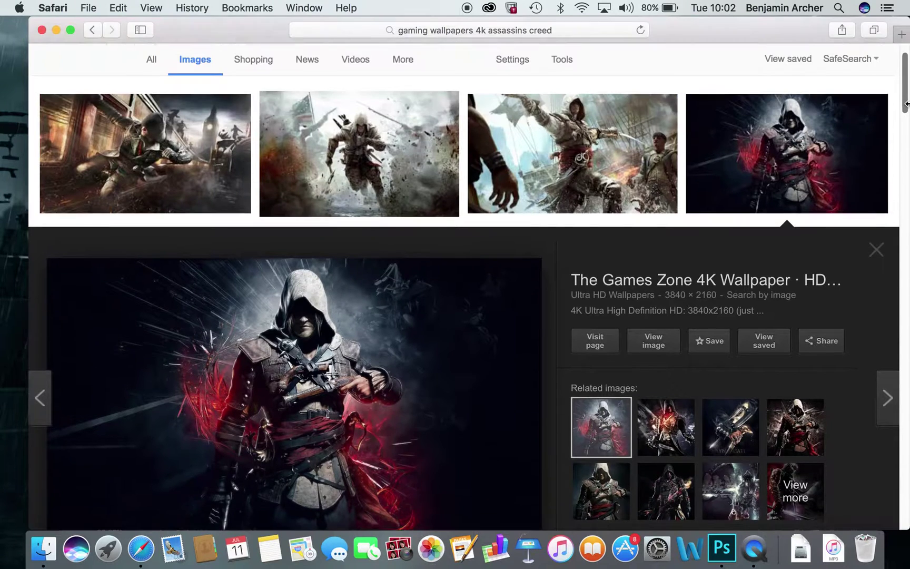
{"action": "scroll", "coordinate": [906, 94], "scroll_direction": "up", "scroll_amount": 1}
{"action": "left_click", "coordinate": [345, 74]}
{"action": "key", "text": "BackSpace"}
{"action": "key", "text": "BackSpace"}
{"action": "key", "text": "BackSpace"}
{"action": "key", "text": "BackSpace"}
{"action": "type", "text": "gta"}
{"action": "key", "text": "BackSpace"}
{"action": "key", "text": "BackSpace"}
{"action": "key", "text": "BackSpace"}
{"action": "key", "text": "BackSpace"}
{"action": "key", "text": "BackSpace"}
{"action": "key", "text": "BackSpace"}
{"action": "key", "text": "BackSpace"}
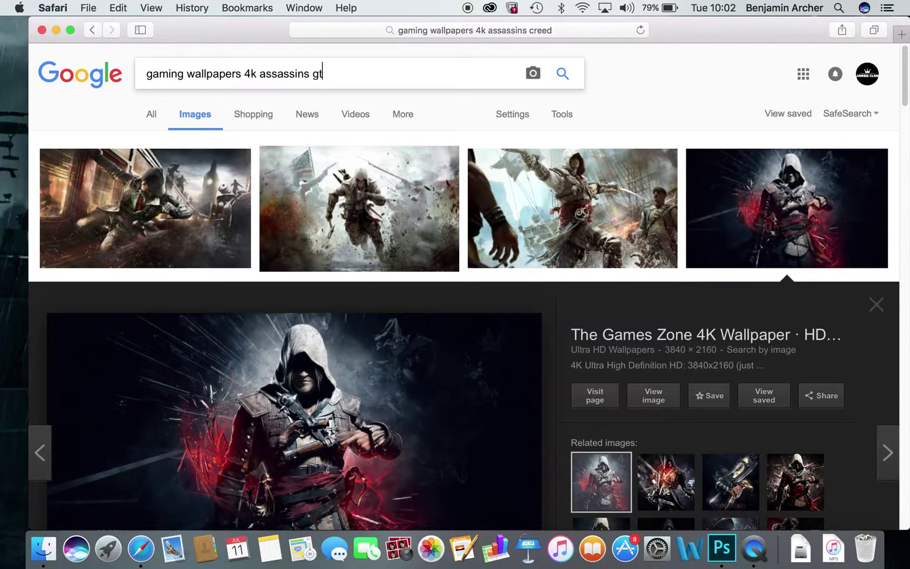
{"action": "key", "text": "BackSpace"}
{"action": "key", "text": "BackSpace"}
{"action": "key", "text": "BackSpace"}
{"action": "key", "text": "BackSpace"}
{"action": "key", "text": "BackSpace"}
{"action": "type", "text": "gta"}
{"action": "key", "text": "Return"}
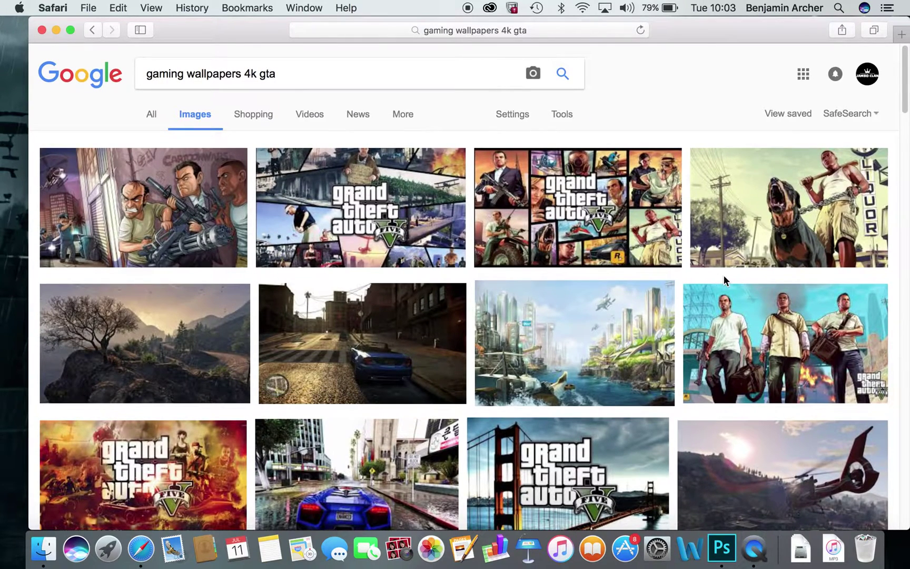
Step: Preview the GTA wallpaper of the man with the chained dog, display its image saving options, and close the browser window
{"action": "left_click", "coordinate": [752, 224]}
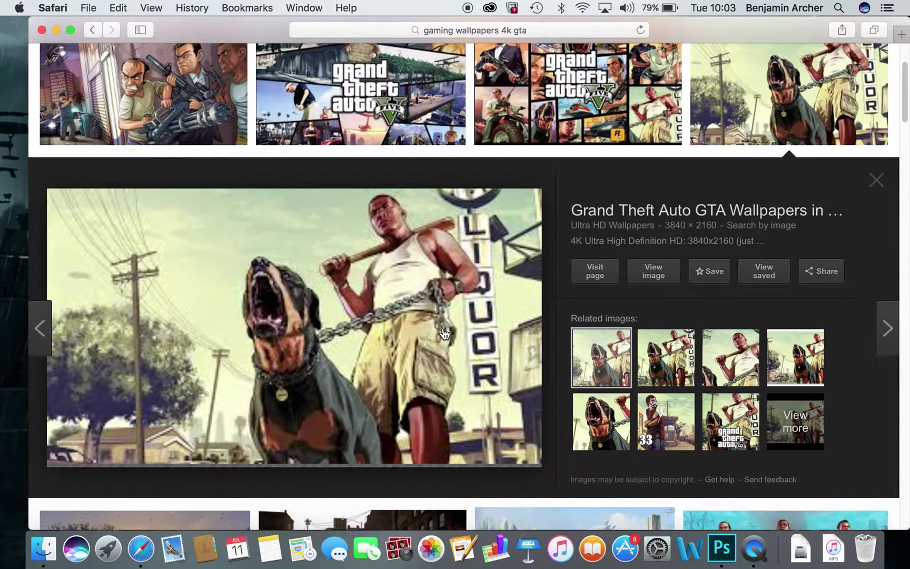
{"action": "right_click", "coordinate": [350, 413]}
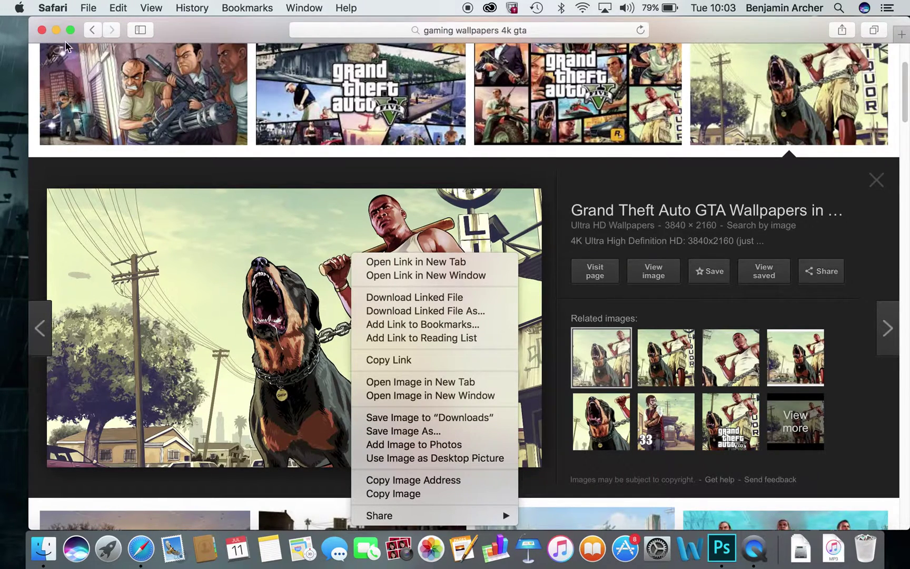
{"action": "left_click", "coordinate": [42, 34]}
{"action": "left_click", "coordinate": [42, 33]}
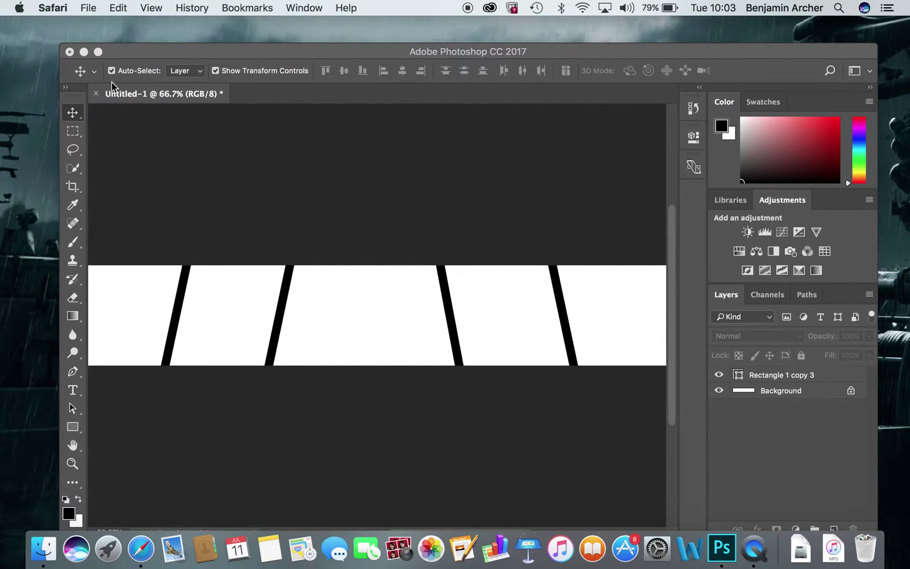
Step: Switch back to Photoshop and open battlefield image, bo3, GTA3_uhd and Just-Cause-3 together from the YT folder in iCloud Documents
{"action": "left_click", "coordinate": [137, 48]}
{"action": "left_click", "coordinate": [130, 9]}
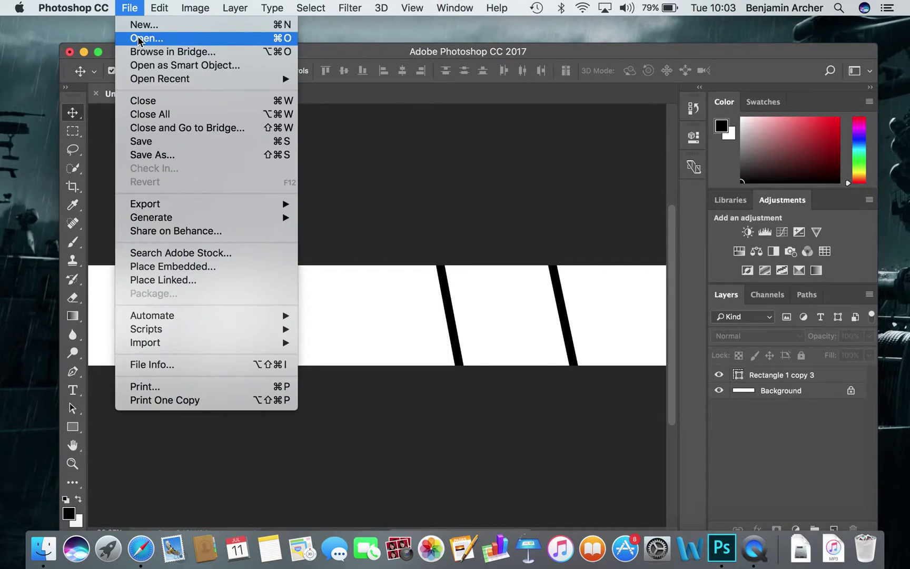
{"action": "left_click", "coordinate": [136, 35]}
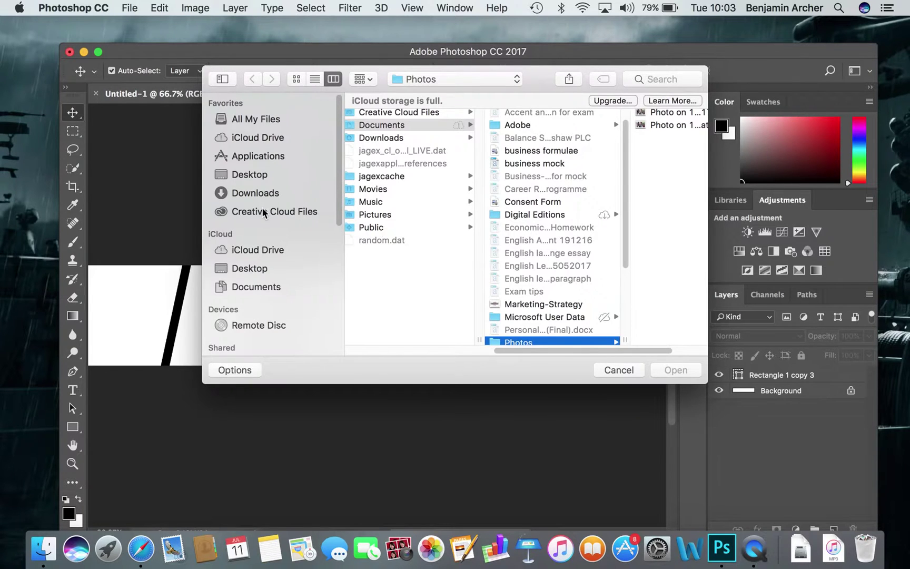
{"action": "left_click", "coordinate": [258, 287]}
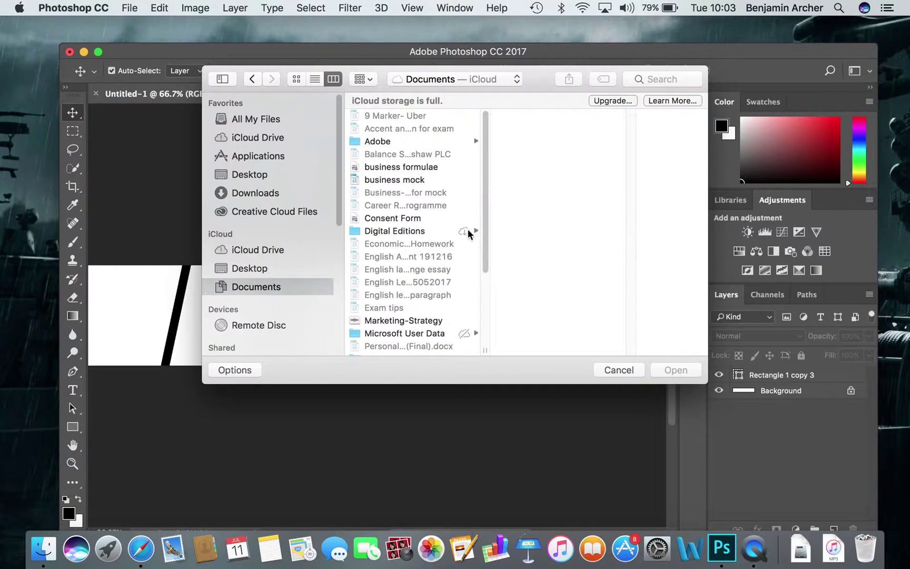
{"action": "left_click_drag", "start_coordinate": [486, 209], "coordinate": [484, 304]}
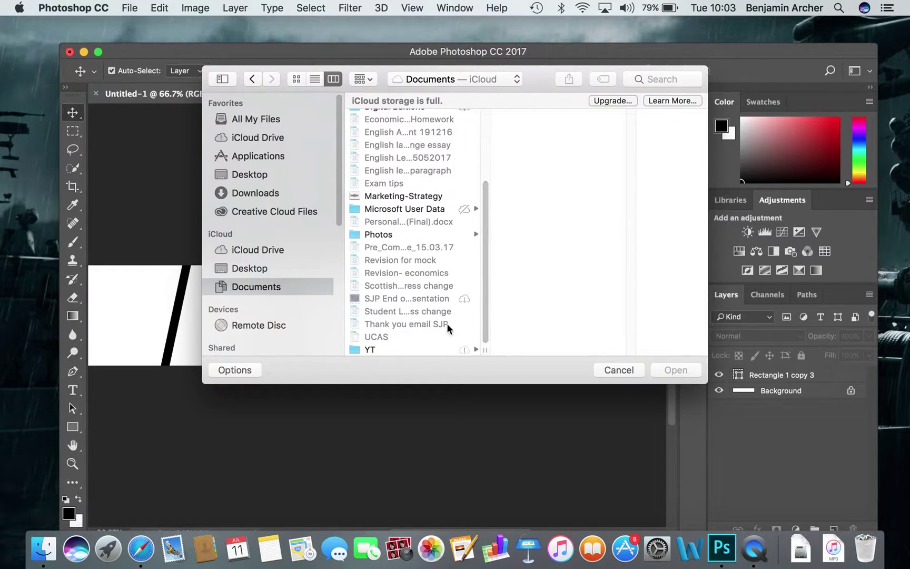
{"action": "left_click", "coordinate": [414, 346]}
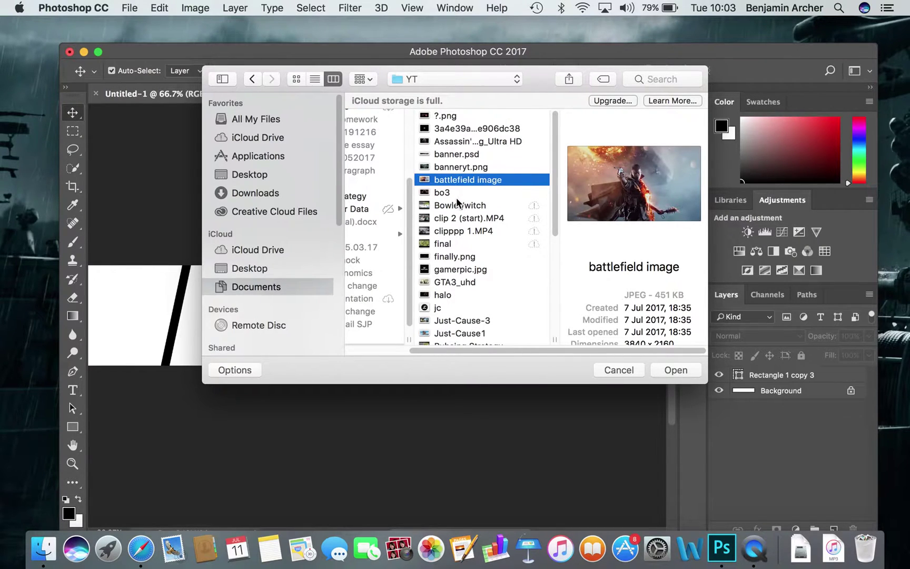
{"action": "left_click", "coordinate": [467, 281], "text": "super"}
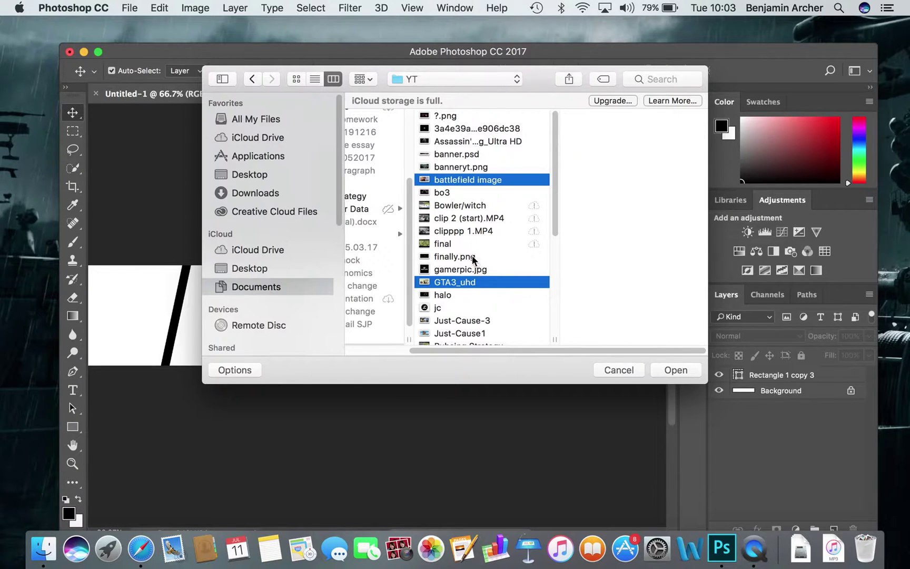
{"action": "left_click", "coordinate": [463, 320], "text": "super"}
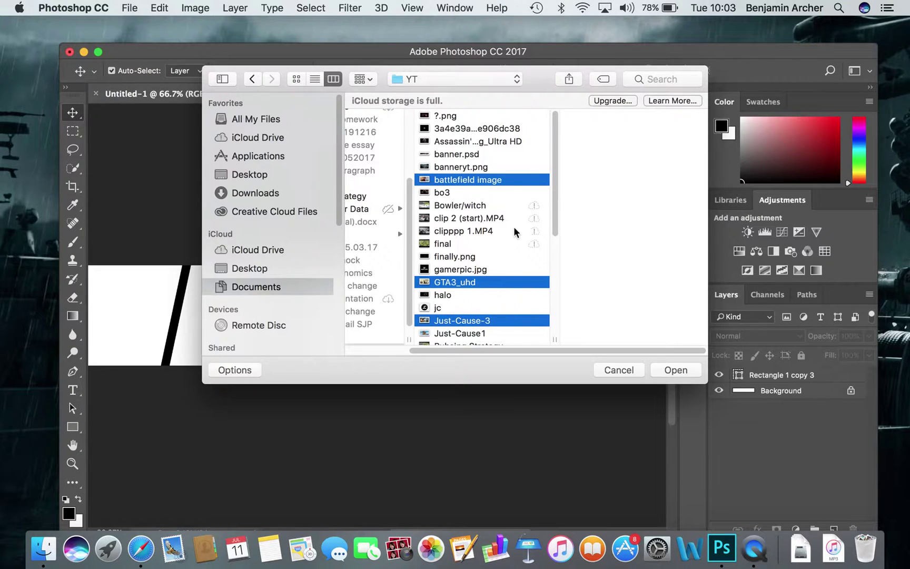
{"action": "left_click", "coordinate": [467, 194], "text": "super"}
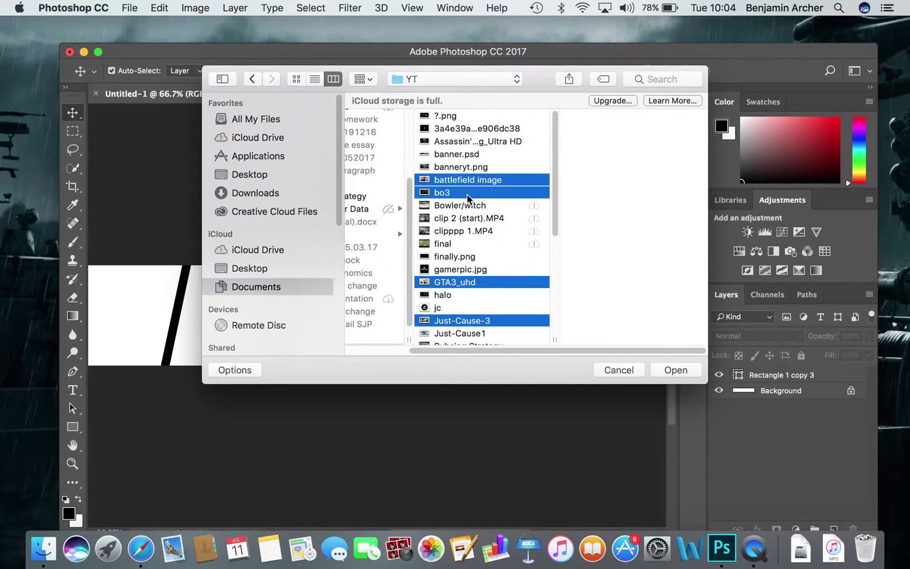
{"action": "left_click", "coordinate": [680, 370]}
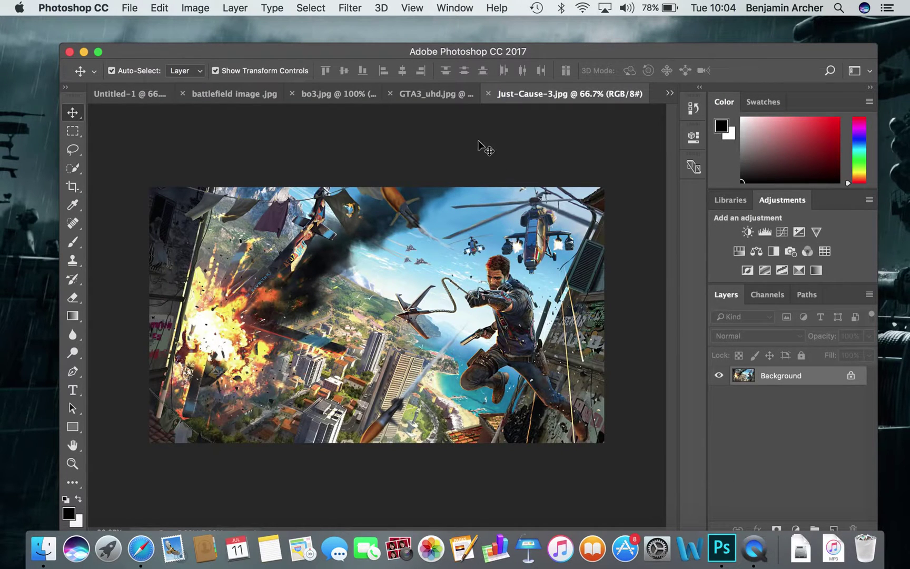
Step: Look through the opened GTA3_uhd, bo3 and battlefield image documents, ending on the battlefield image
{"action": "left_click", "coordinate": [406, 95]}
{"action": "left_click", "coordinate": [345, 94]}
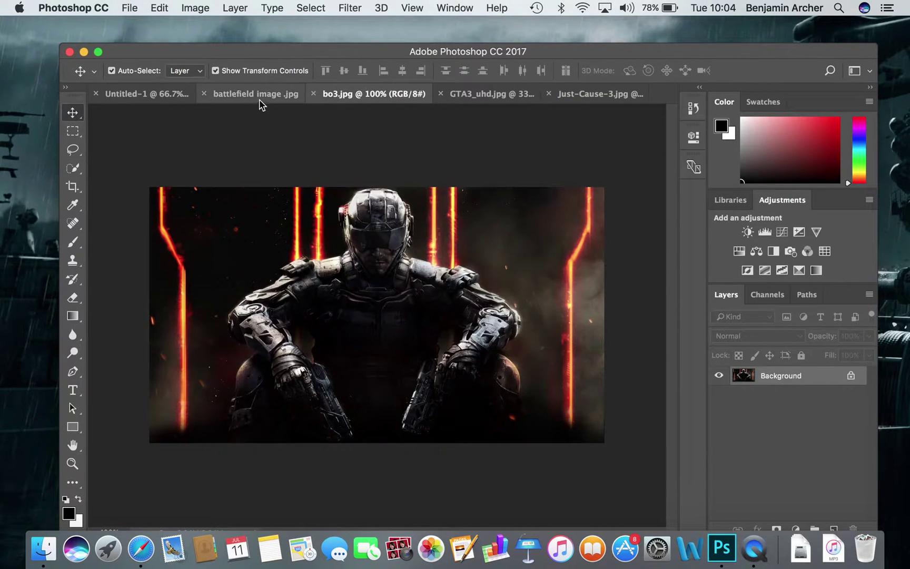
{"action": "left_click", "coordinate": [260, 100]}
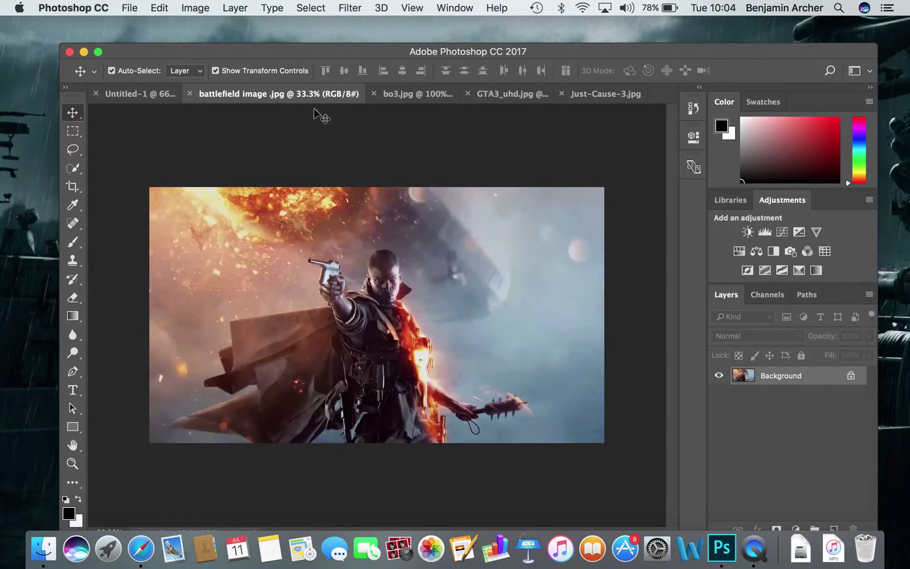
Step: Add a new layer named Layer 1, in Normal mode at 100% opacity, to the Untitled-1 banner document
{"action": "left_click", "coordinate": [143, 98]}
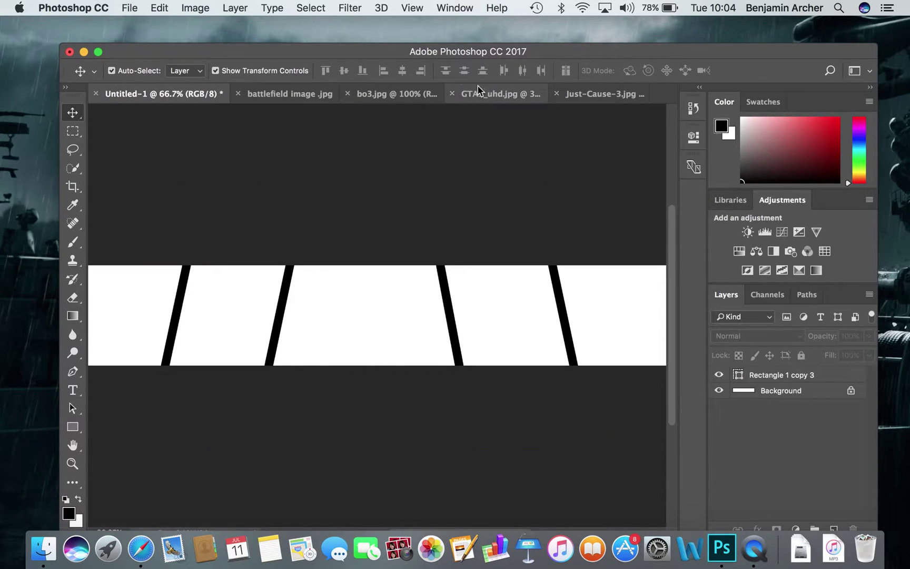
{"action": "left_click", "coordinate": [237, 9]}
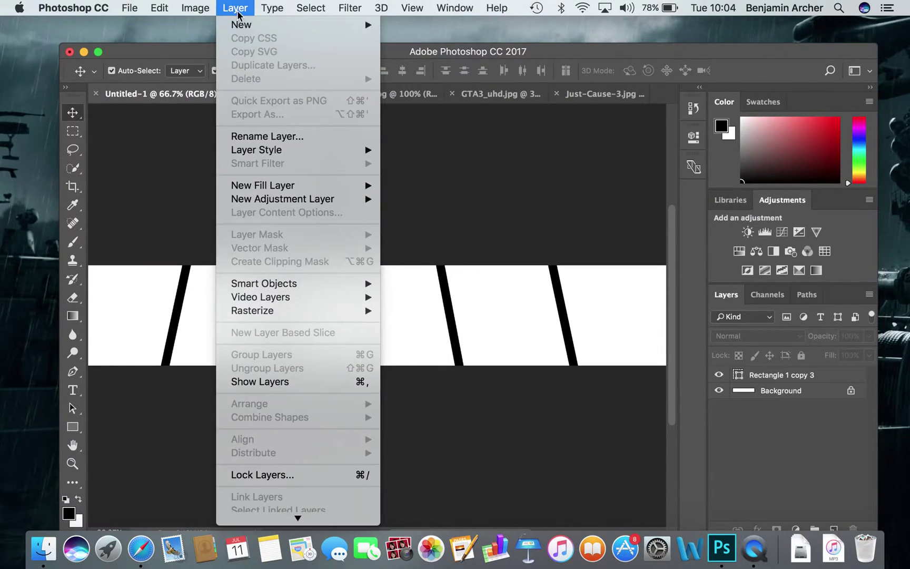
{"action": "mouse_move", "coordinate": [361, 26]}
{"action": "left_click", "coordinate": [390, 29]}
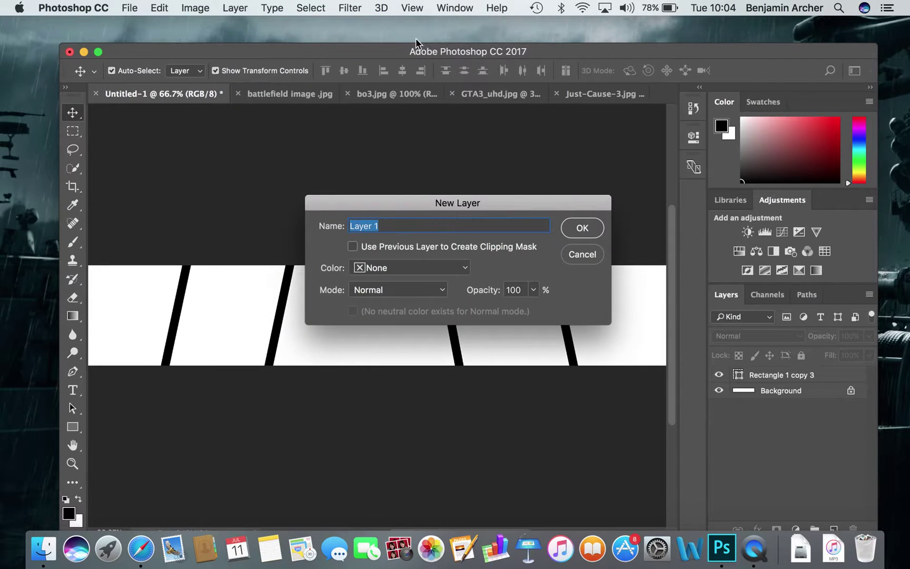
{"action": "left_click", "coordinate": [582, 230]}
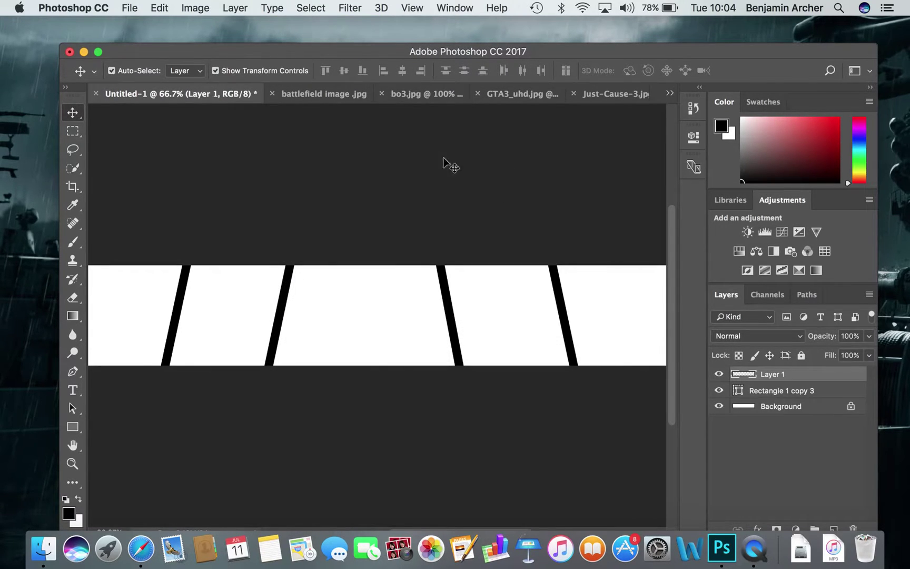
Step: Copy the entire battlefield image and paste it into Layer 1 of the banner document
{"action": "left_click", "coordinate": [324, 95]}
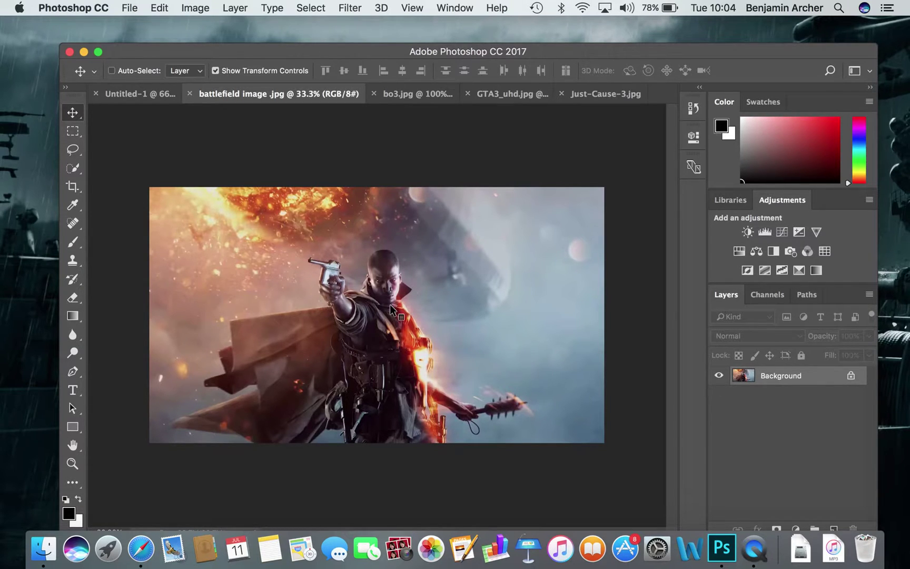
{"action": "key", "text": "super+a"}
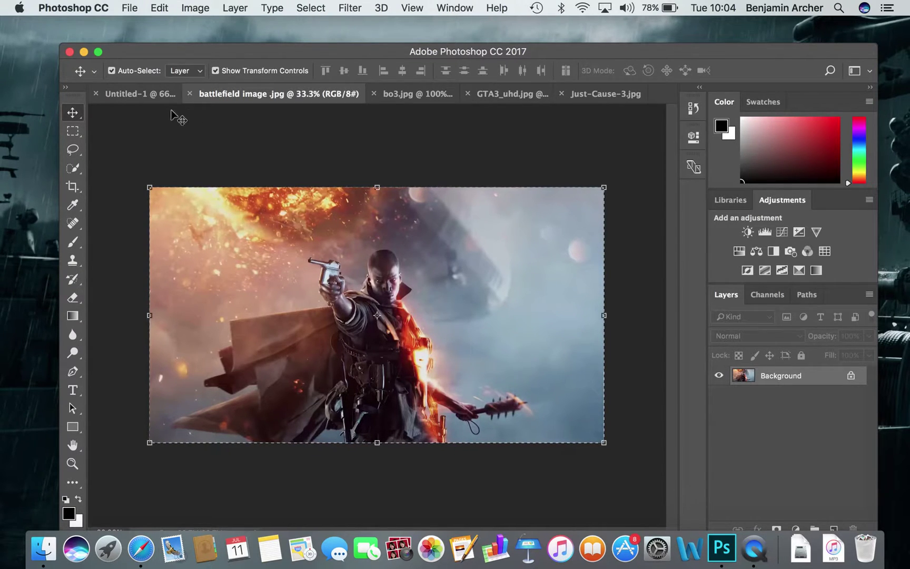
{"action": "left_click", "coordinate": [127, 95]}
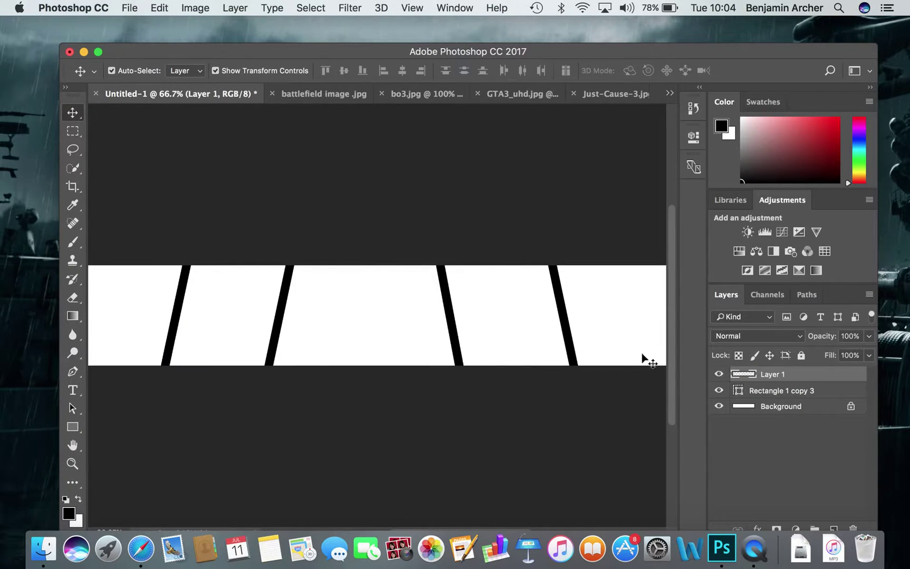
{"action": "key", "text": "super+v"}
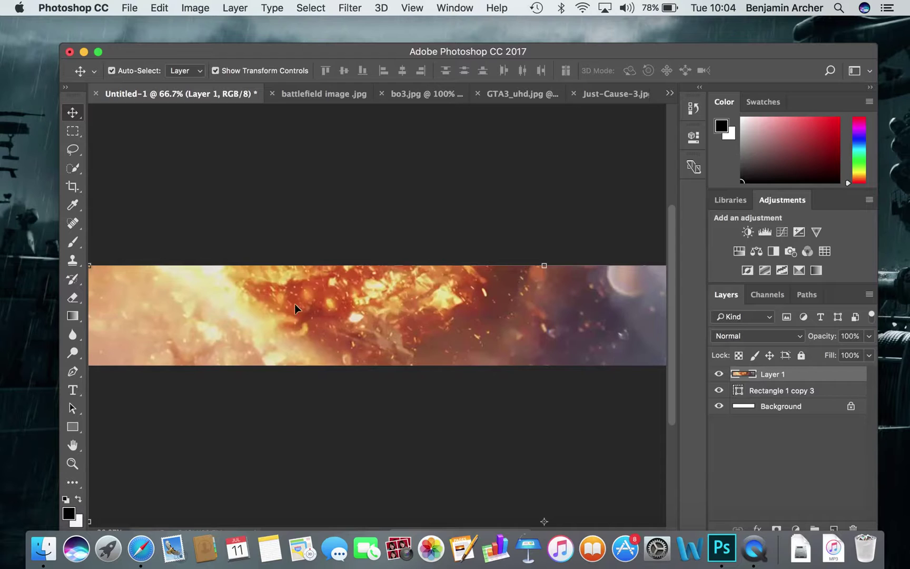
Step: Shrink the pasted battlefield image to about 21% width and 31% height and place it over the banner's middle section
{"action": "left_click_drag", "start_coordinate": [90, 266], "coordinate": [443, 398]}
{"action": "left_click_drag", "start_coordinate": [483, 424], "coordinate": [306, 249]}
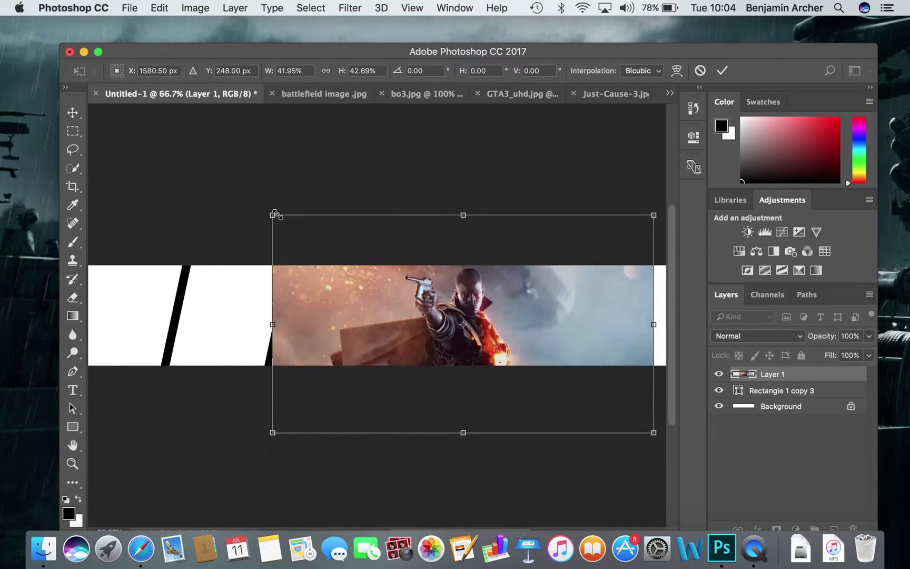
{"action": "left_click_drag", "start_coordinate": [274, 215], "coordinate": [425, 264]}
{"action": "left_click_drag", "start_coordinate": [472, 339], "coordinate": [339, 298]}
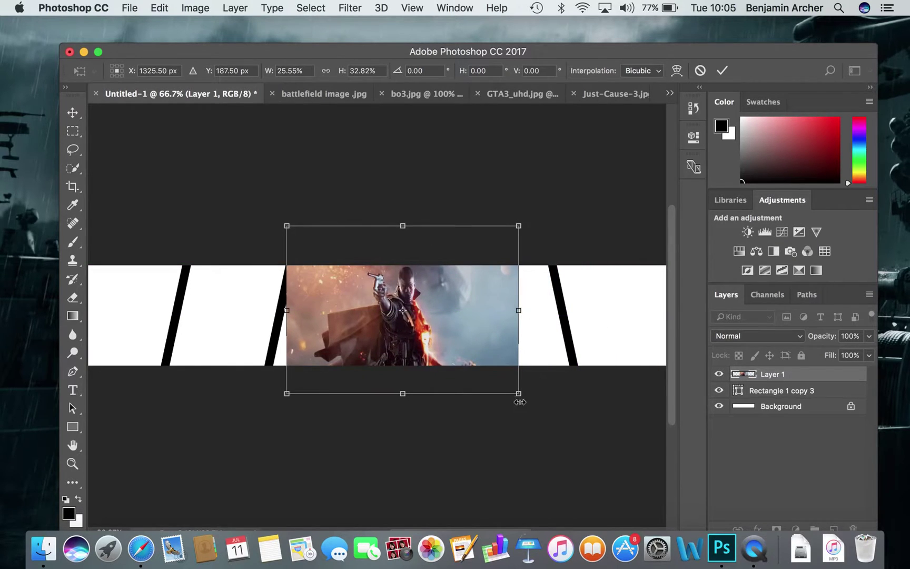
{"action": "left_click_drag", "start_coordinate": [509, 394], "coordinate": [479, 385]}
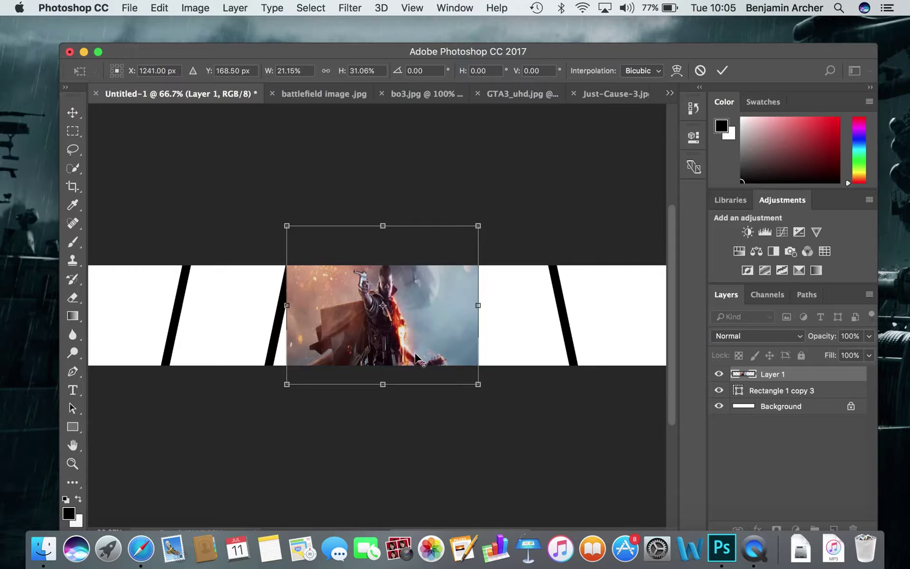
Step: Scale the battlefield image to about 18.4% width and 26.8% height, move it over the first two slanted bars, and apply the transform
{"action": "scroll", "coordinate": [421, 354], "scroll_direction": "down", "scroll_amount": 1}
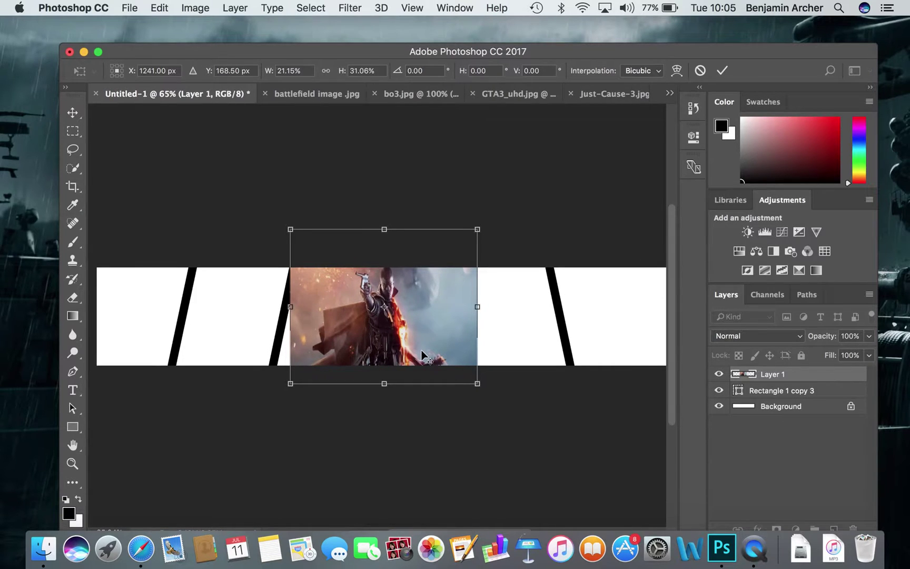
{"action": "scroll", "coordinate": [422, 354], "scroll_direction": "up", "scroll_amount": 2}
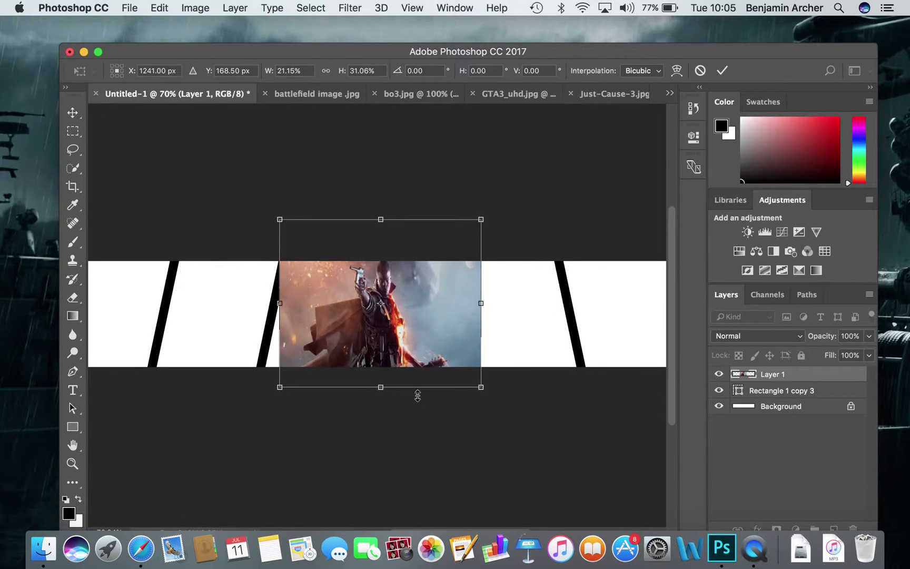
{"action": "left_click_drag", "start_coordinate": [420, 384], "coordinate": [423, 372]}
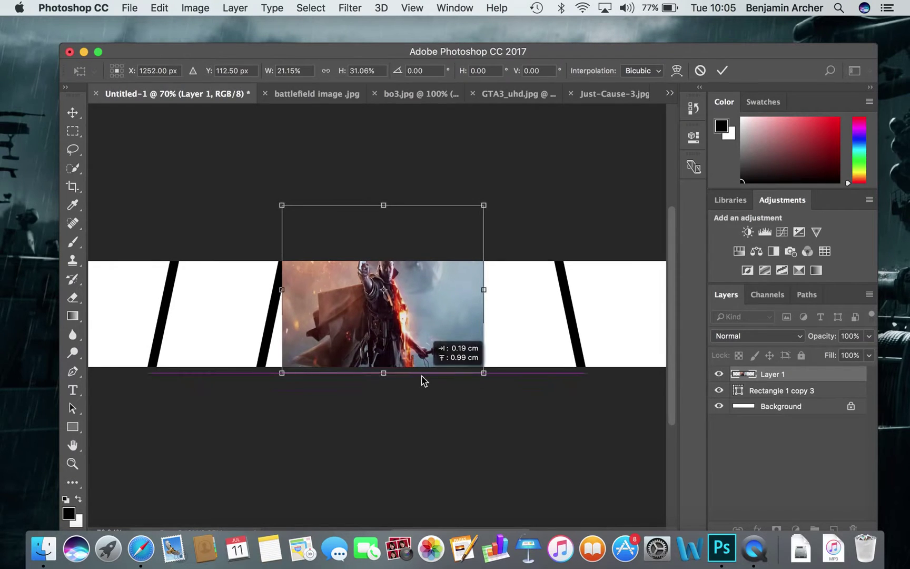
{"action": "scroll", "coordinate": [432, 319], "scroll_direction": "up", "scroll_amount": 1}
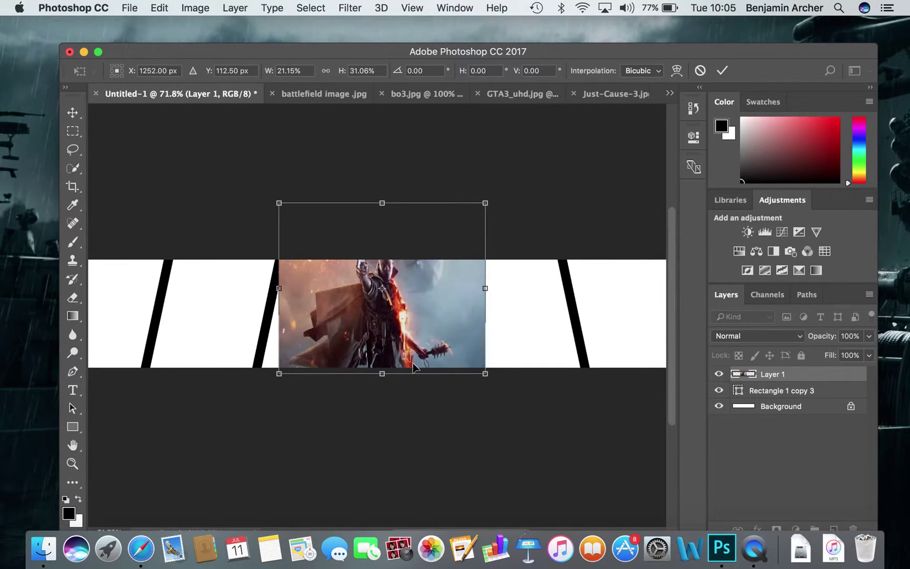
{"action": "left_click_drag", "start_coordinate": [415, 371], "coordinate": [409, 372]}
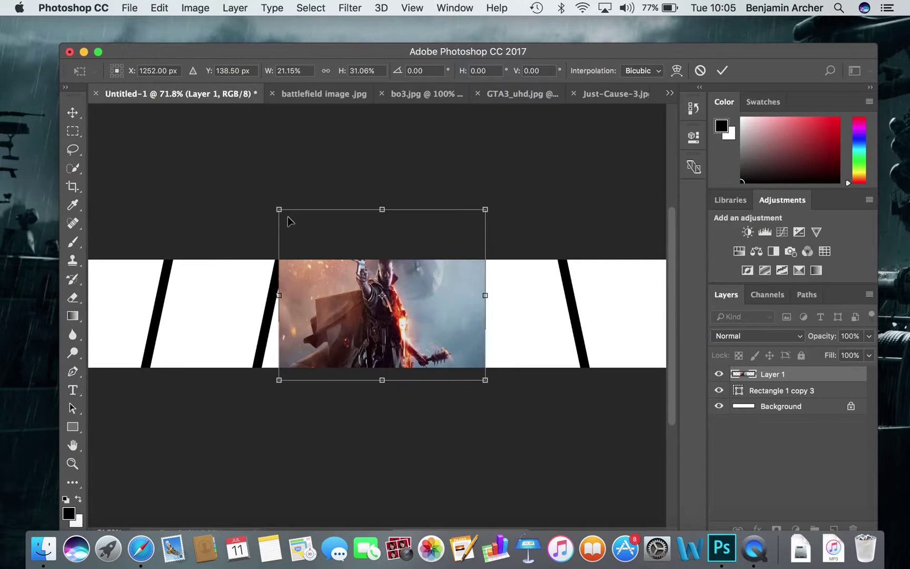
{"action": "left_click_drag", "start_coordinate": [279, 211], "coordinate": [291, 225]}
{"action": "left_click_drag", "start_coordinate": [412, 384], "coordinate": [235, 385]}
{"action": "left_click_drag", "start_coordinate": [310, 386], "coordinate": [296, 379]}
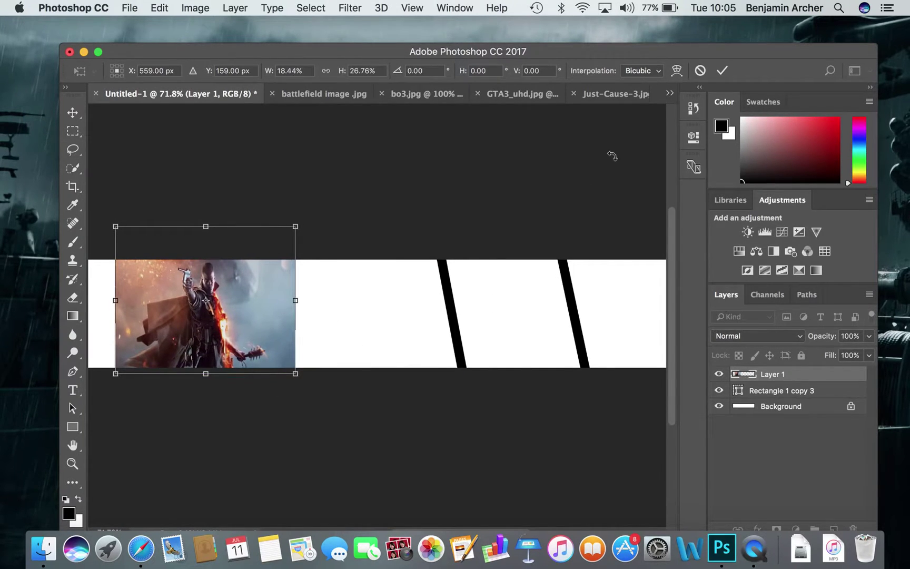
{"action": "left_click", "coordinate": [723, 70]}
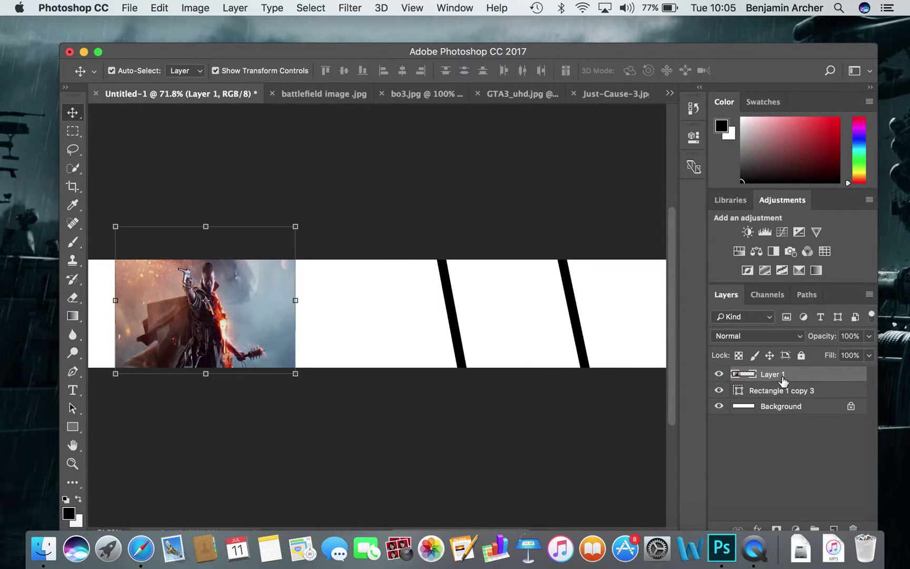
Step: Move Layer 1 below the bars layer and scale the battlefield image to about 84% width and 92% height around the first two bars
{"action": "left_click_drag", "start_coordinate": [798, 379], "coordinate": [791, 401]}
{"action": "left_click_drag", "start_coordinate": [247, 326], "coordinate": [254, 333]}
{"action": "left_click_drag", "start_coordinate": [304, 372], "coordinate": [298, 367]}
{"action": "left_click_drag", "start_coordinate": [233, 337], "coordinate": [238, 342]}
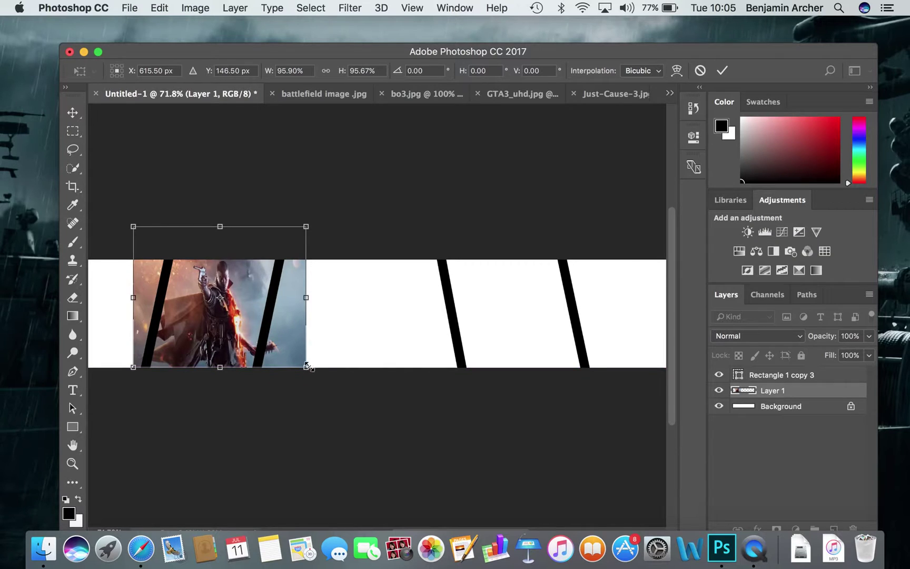
{"action": "left_click_drag", "start_coordinate": [304, 364], "coordinate": [245, 352]}
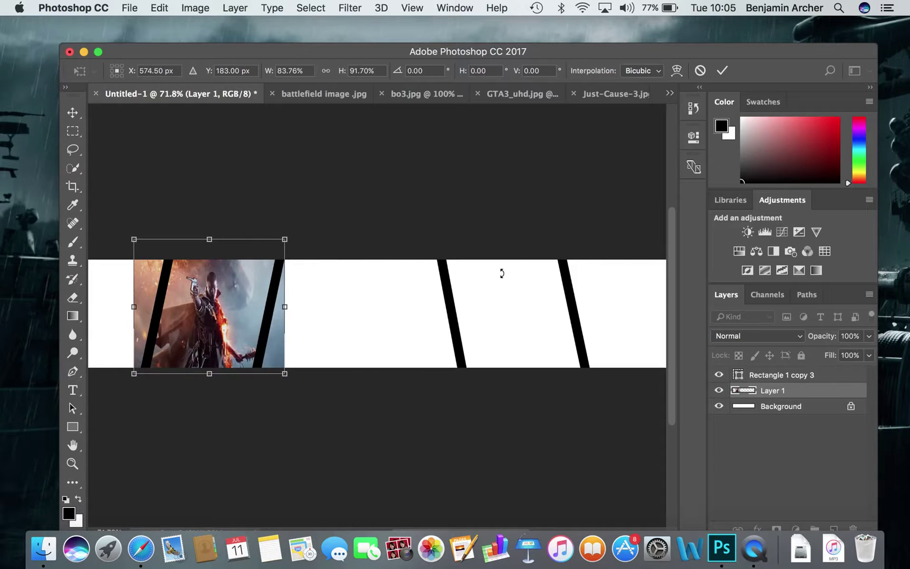
{"action": "left_click", "coordinate": [721, 70]}
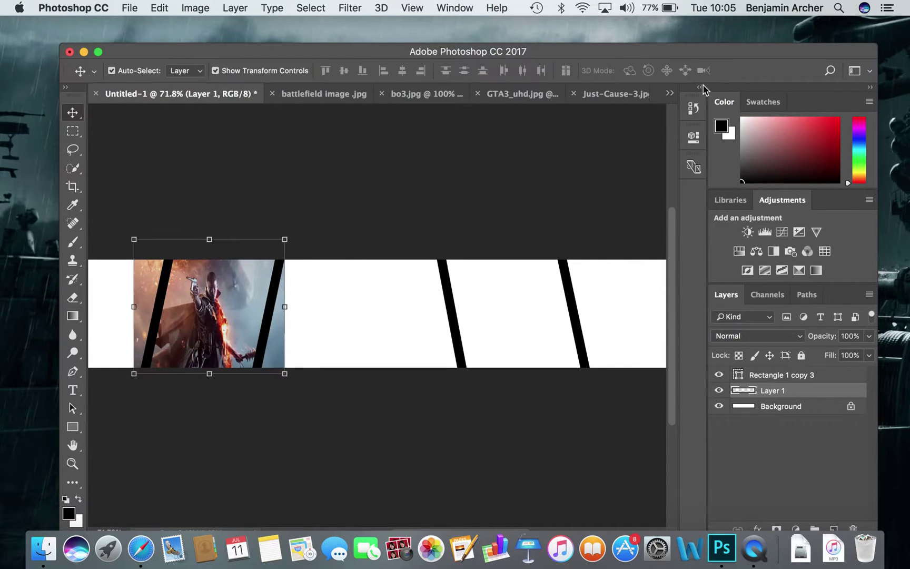
Step: Erase the battlefield image outside the first two slanted bars with the 86 px hard round eraser
{"action": "left_click", "coordinate": [75, 303]}
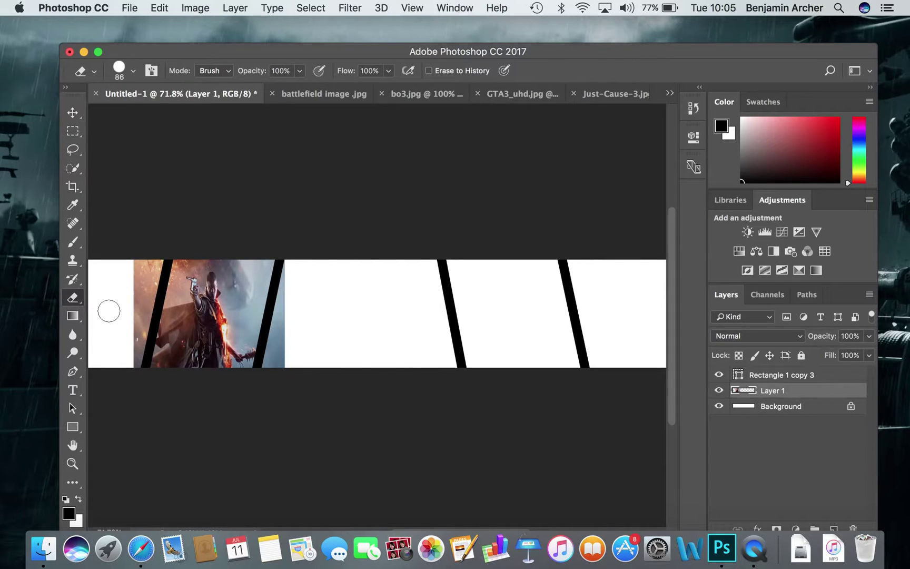
{"action": "left_click", "coordinate": [132, 74]}
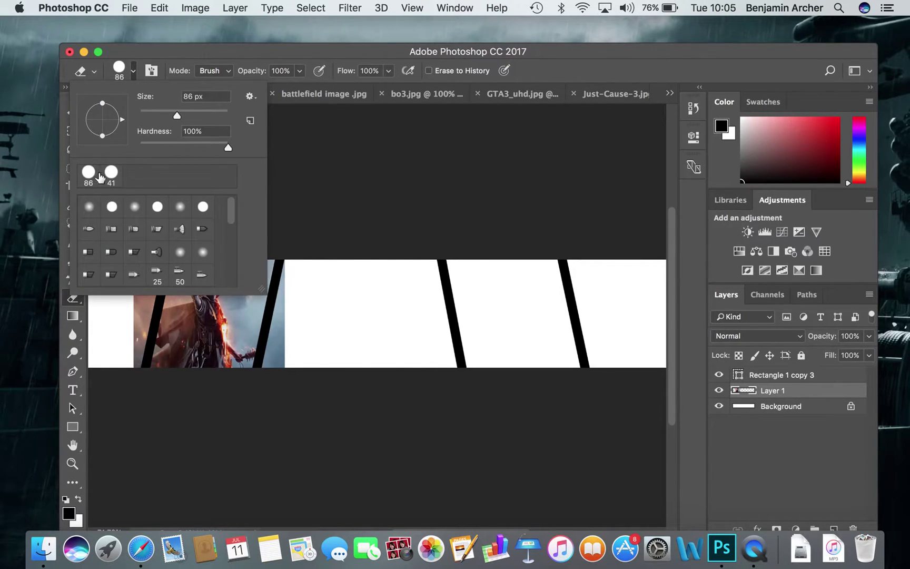
{"action": "left_click", "coordinate": [360, 209]}
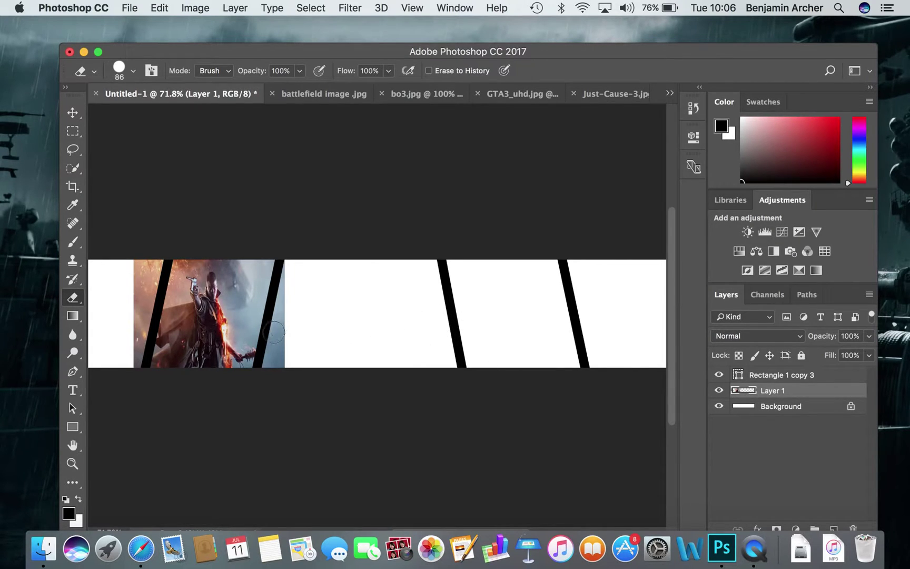
{"action": "mouse_move", "coordinate": [147, 273]}
{"action": "left_mouse_down"}
{"action": "mouse_move", "coordinate": [131, 363]}
{"action": "mouse_move", "coordinate": [127, 261]}
{"action": "mouse_move", "coordinate": [123, 284]}
{"action": "mouse_move", "coordinate": [132, 258]}
{"action": "mouse_move", "coordinate": [134, 291]}
{"action": "left_mouse_up"}
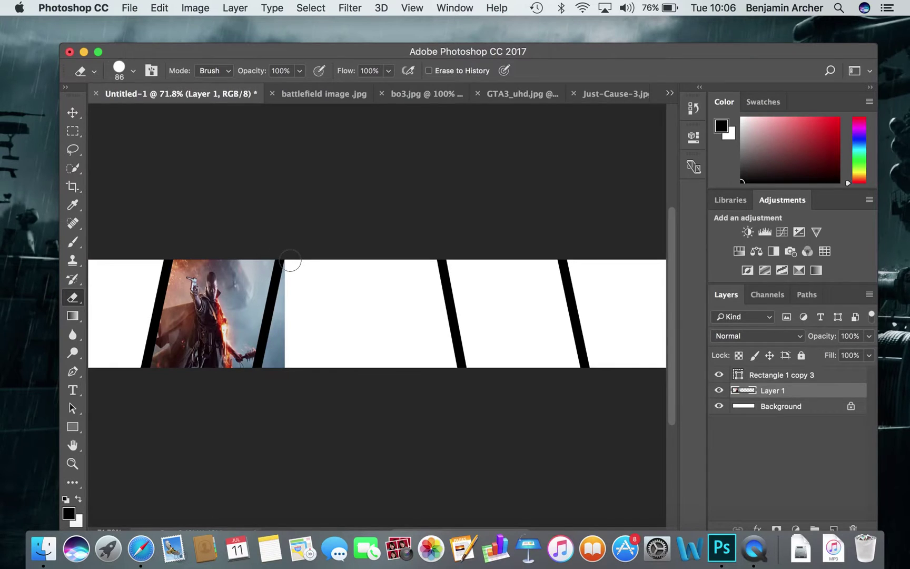
{"action": "left_click_drag", "start_coordinate": [290, 283], "coordinate": [273, 368]}
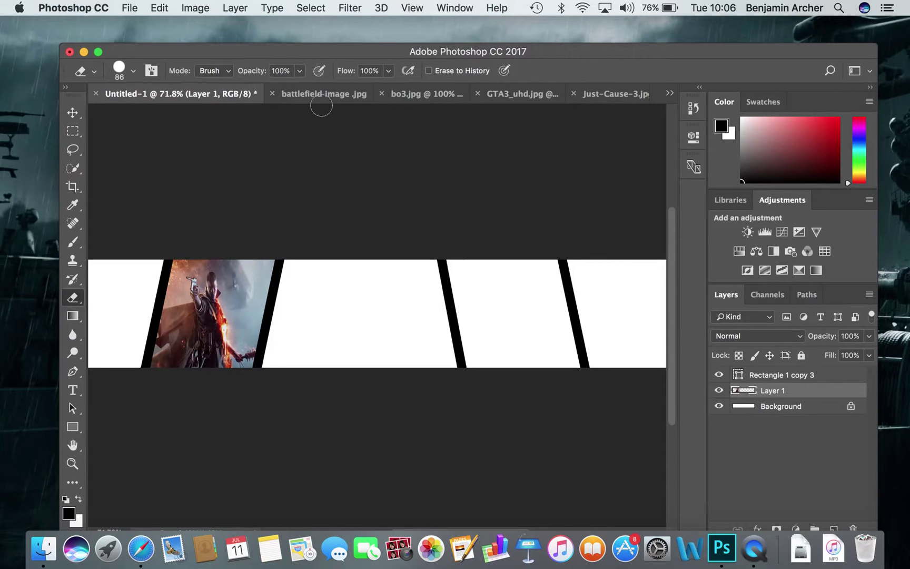
Step: Add a new layer named Layer 2 and place it between the bars layer and Layer 1
{"action": "left_click", "coordinate": [73, 112]}
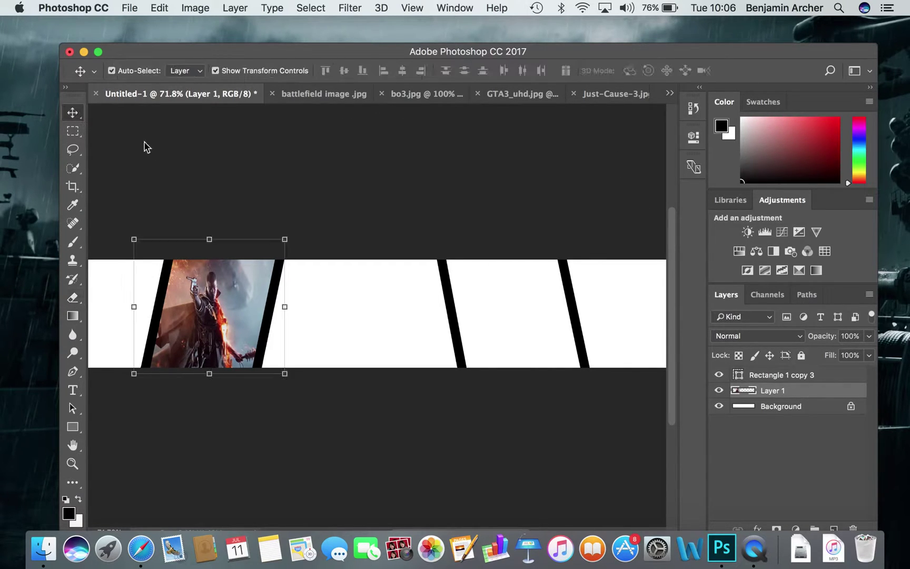
{"action": "left_click", "coordinate": [263, 222]}
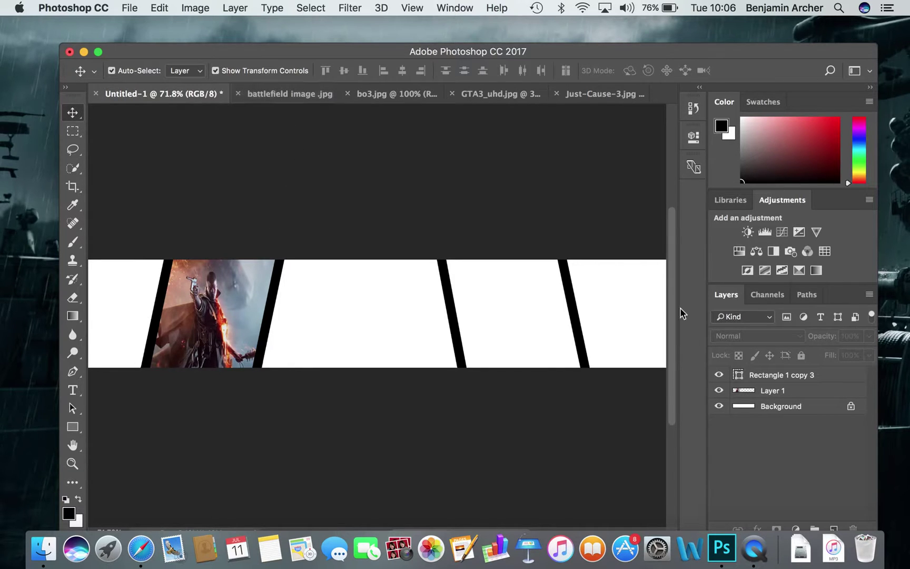
{"action": "left_click", "coordinate": [235, 8]}
{"action": "mouse_move", "coordinate": [248, 26]}
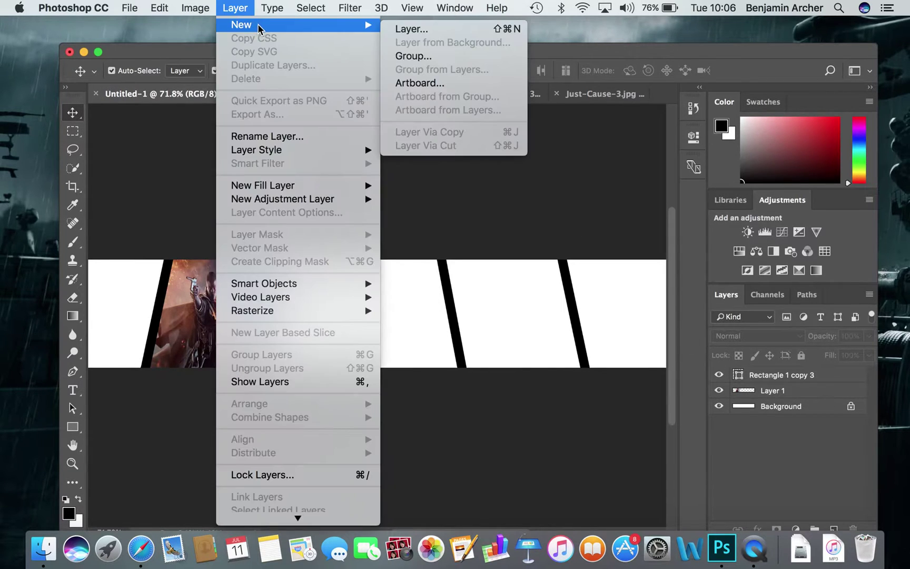
{"action": "left_click", "coordinate": [422, 28]}
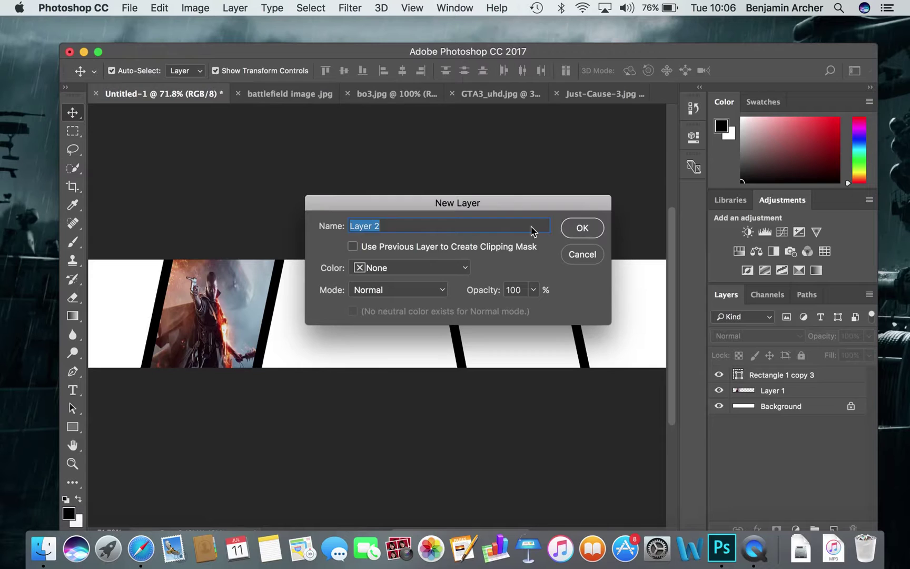
{"action": "key", "text": "Return"}
{"action": "mouse_move", "coordinate": [807, 377]}
{"action": "left_mouse_down"}
{"action": "mouse_move", "coordinate": [807, 389]}
{"action": "mouse_move", "coordinate": [794, 392]}
{"action": "left_mouse_up"}
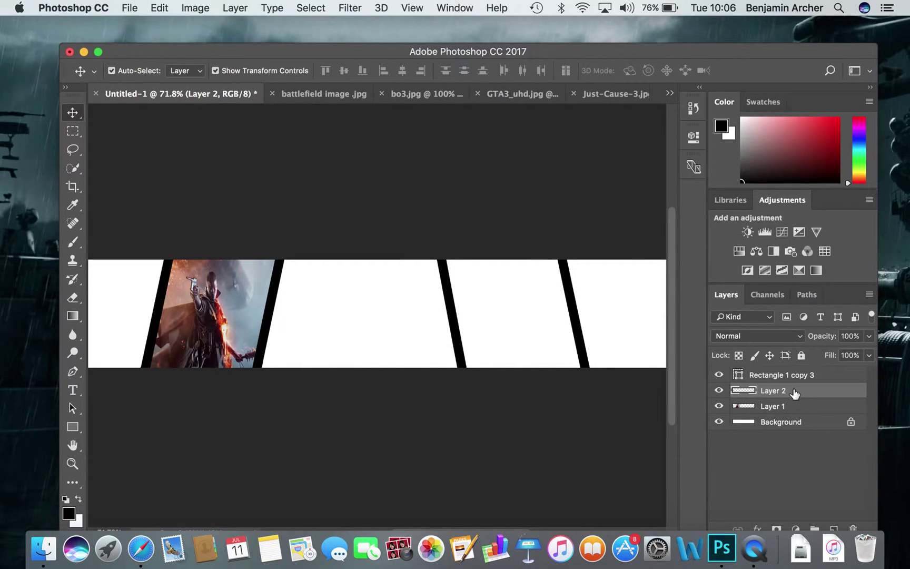
Step: Copy the entire bo3 image and return to the Untitled-1 banner document
{"action": "left_click", "coordinate": [301, 93]}
{"action": "left_click", "coordinate": [410, 95]}
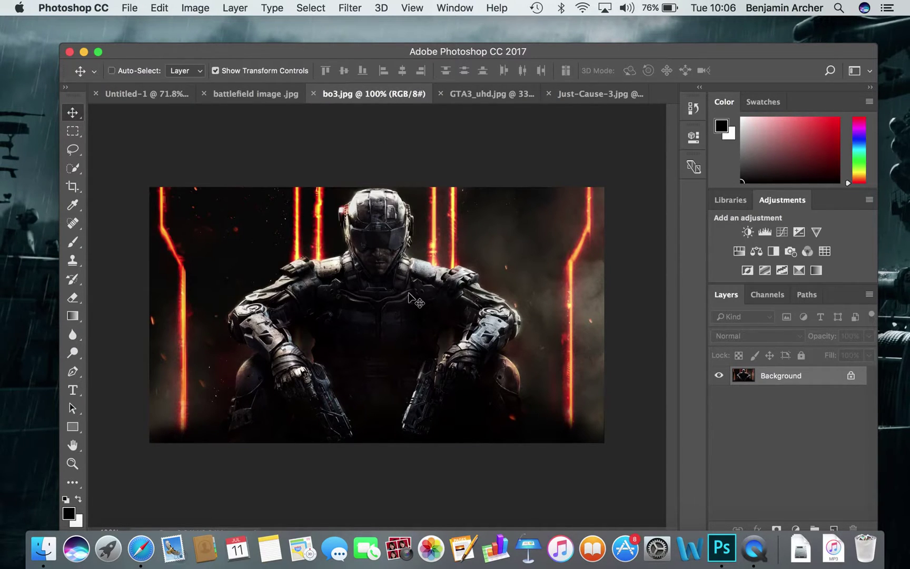
{"action": "key", "text": "super+a"}
{"action": "key", "text": "super+c"}
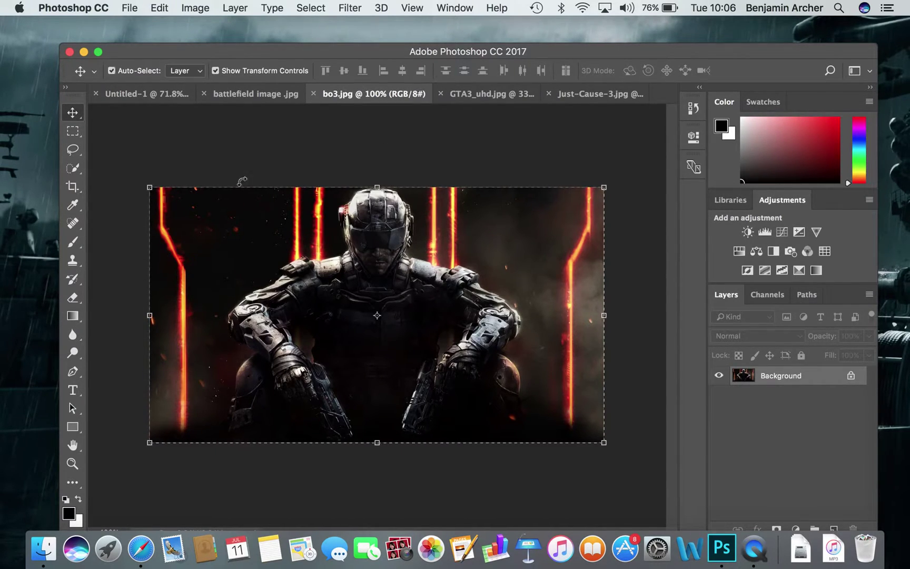
{"action": "left_click", "coordinate": [149, 99]}
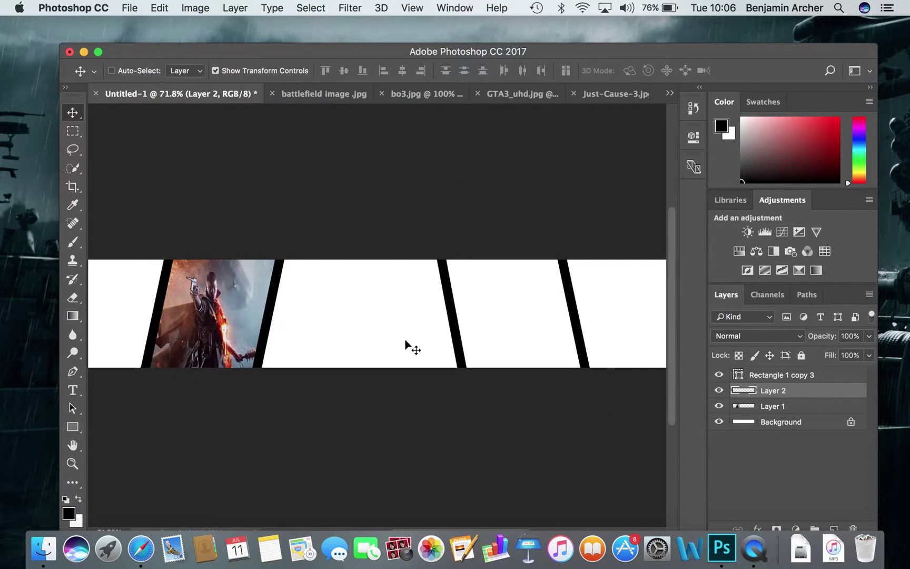
Step: Paste the bo3 image into Layer 2 and scale it to about 67% width and 69% height between the second and third bars
{"action": "key", "text": "super+v"}
{"action": "left_click_drag", "start_coordinate": [533, 440], "coordinate": [423, 370]}
{"action": "left_click_drag", "start_coordinate": [457, 376], "coordinate": [465, 379]}
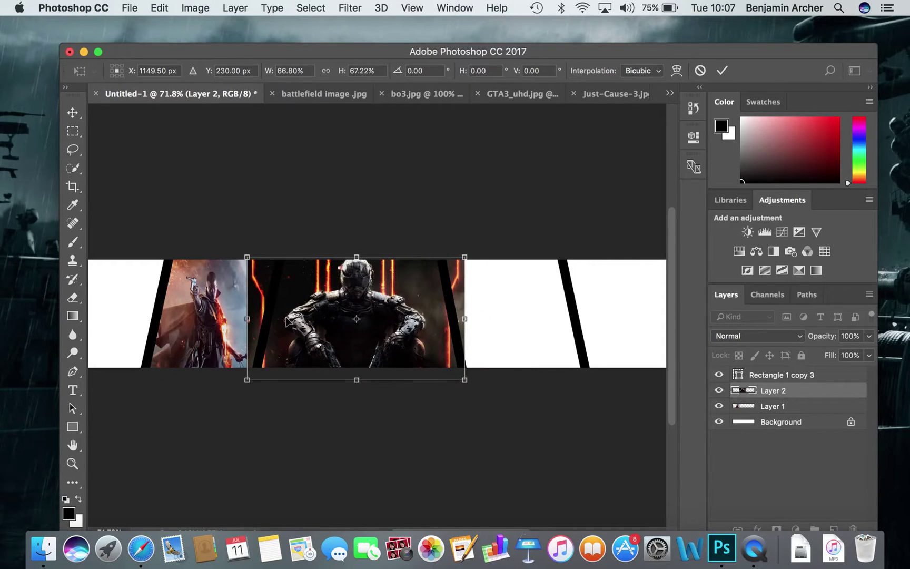
{"action": "left_click_drag", "start_coordinate": [358, 258], "coordinate": [357, 253]}
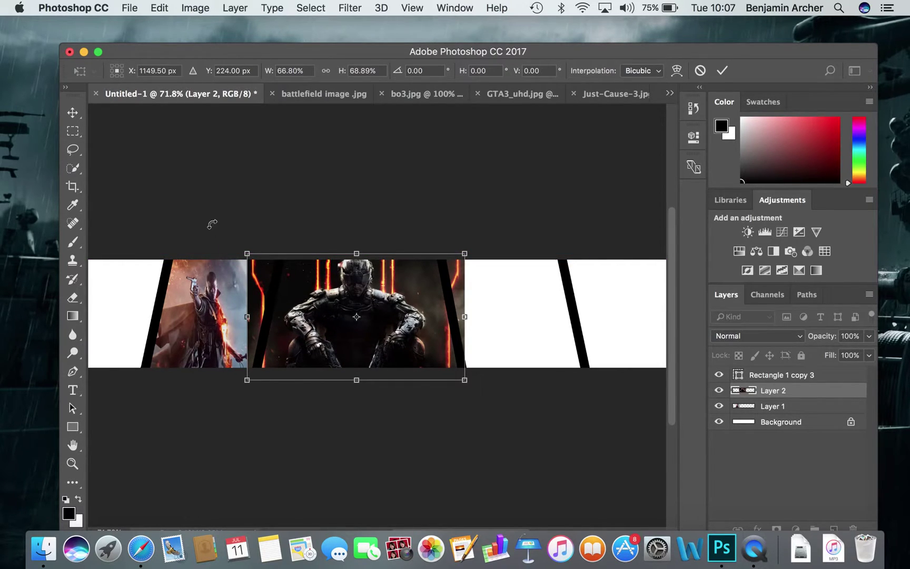
{"action": "left_click", "coordinate": [722, 71]}
Step: Enlarge the battlefield image on Layer 1 to about 111% width and 108% height, extending it upward and to the right
{"action": "left_click", "coordinate": [181, 296]}
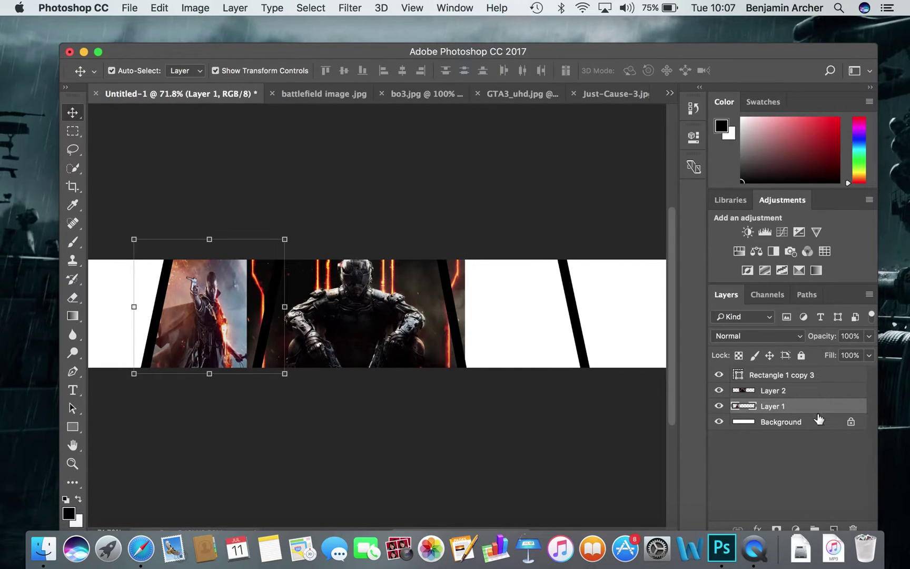
{"action": "left_click_drag", "start_coordinate": [211, 238], "coordinate": [215, 227]}
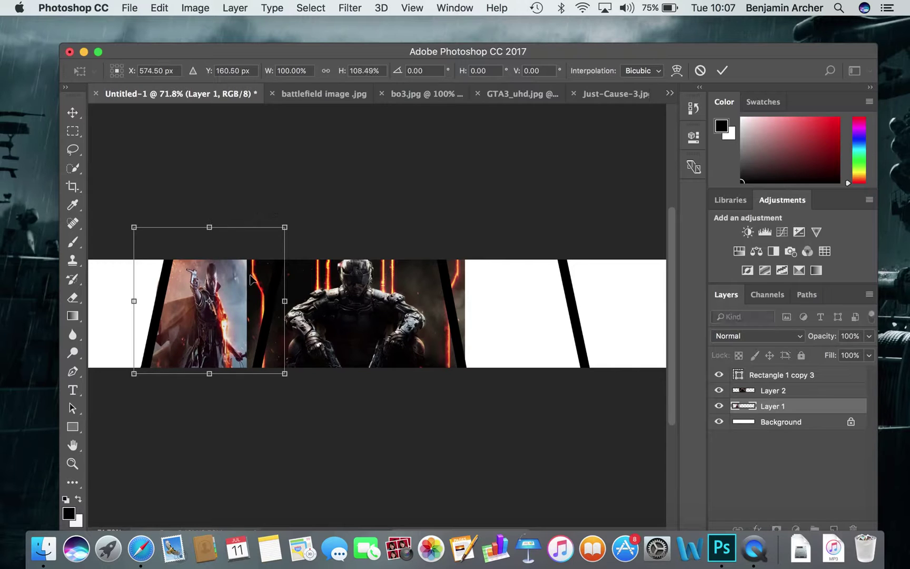
{"action": "left_click_drag", "start_coordinate": [284, 300], "coordinate": [296, 301]}
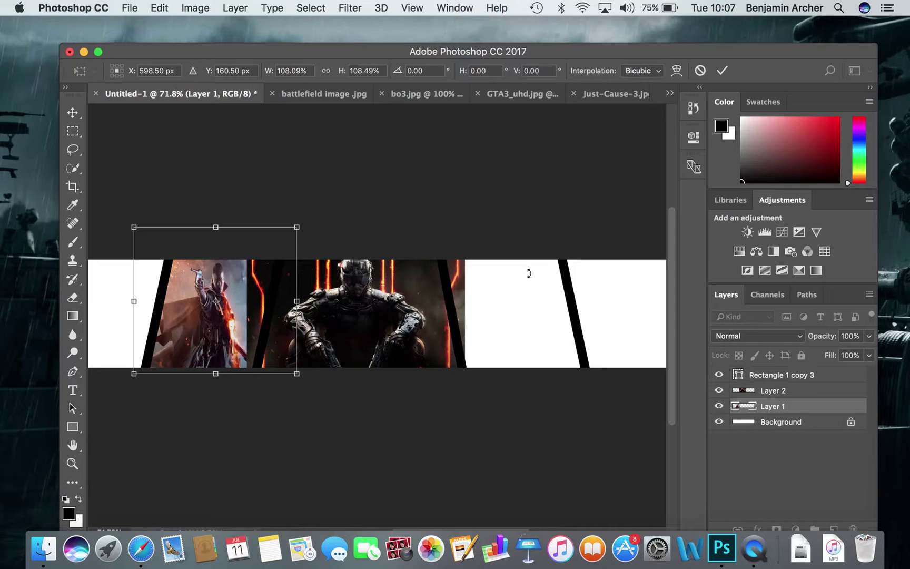
{"action": "left_click_drag", "start_coordinate": [294, 301], "coordinate": [299, 301]}
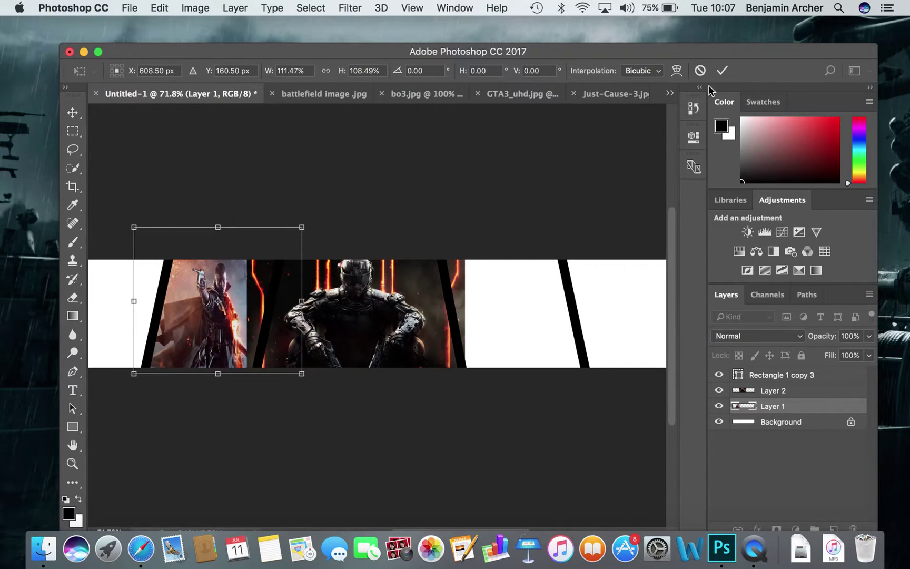
{"action": "left_click", "coordinate": [723, 70]}
{"action": "left_click", "coordinate": [385, 229]}
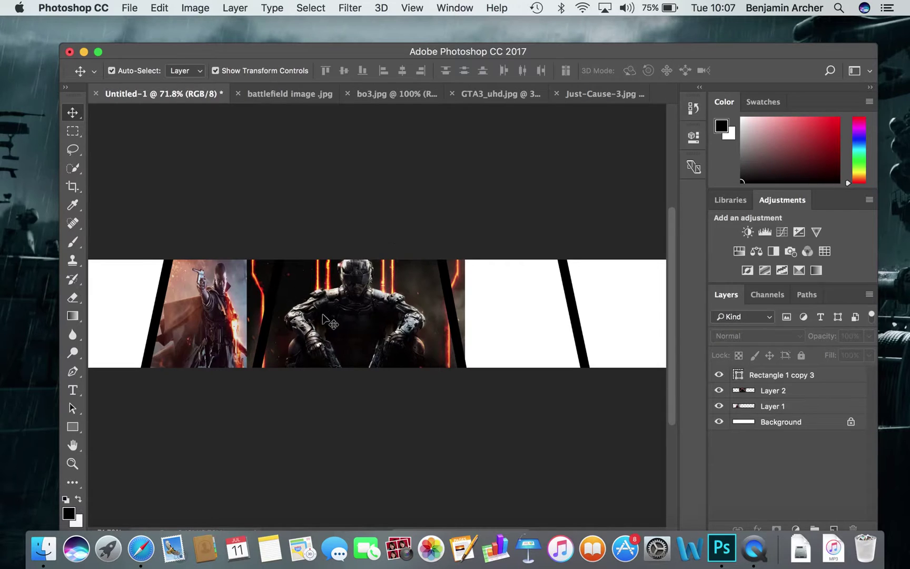
Step: Erase the parts of the bo3 image on Layer 2 that extend beyond the second and third slanted bars
{"action": "left_click", "coordinate": [779, 394]}
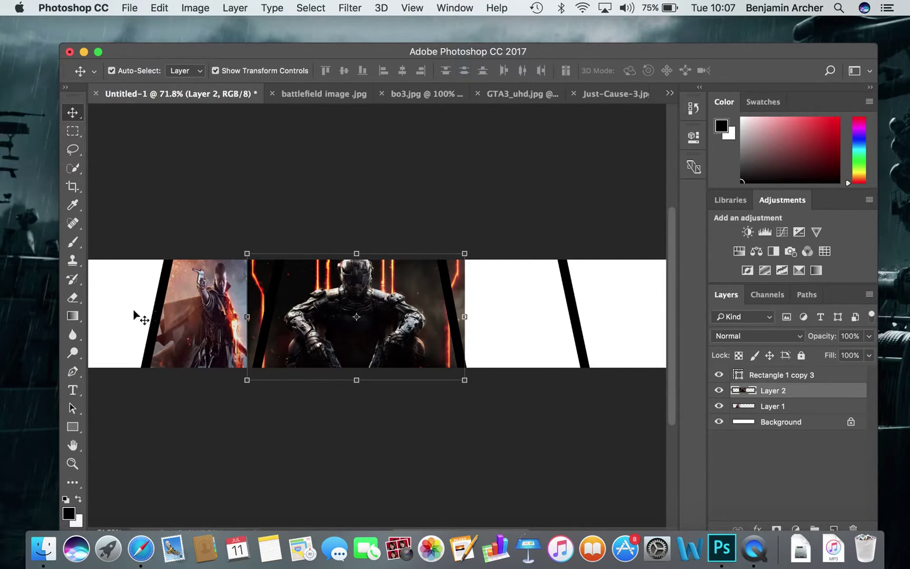
{"action": "left_click", "coordinate": [73, 299]}
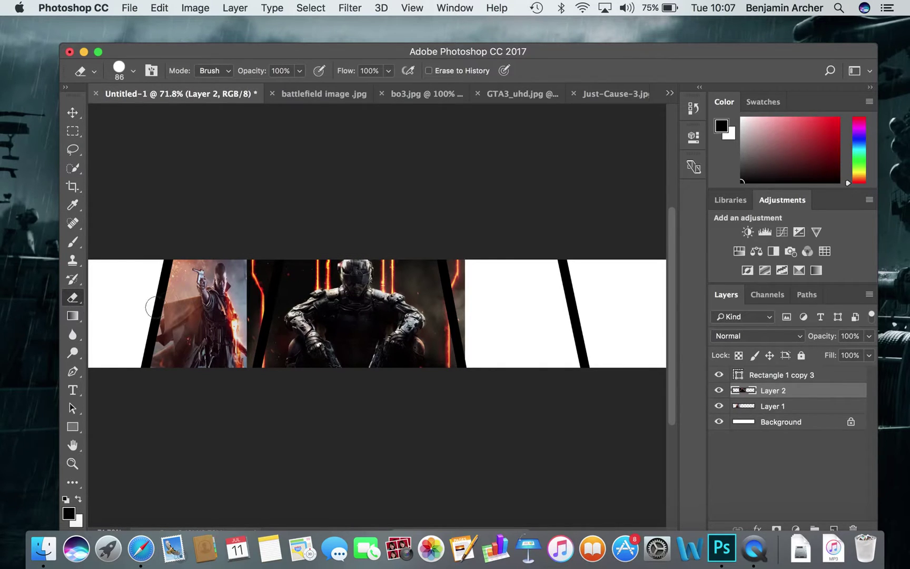
{"action": "mouse_move", "coordinate": [243, 264]}
{"action": "left_mouse_down"}
{"action": "mouse_move", "coordinate": [273, 262]}
{"action": "mouse_move", "coordinate": [258, 300]}
{"action": "mouse_move", "coordinate": [259, 288]}
{"action": "mouse_move", "coordinate": [248, 299]}
{"action": "mouse_move", "coordinate": [255, 276]}
{"action": "mouse_move", "coordinate": [245, 363]}
{"action": "left_mouse_up"}
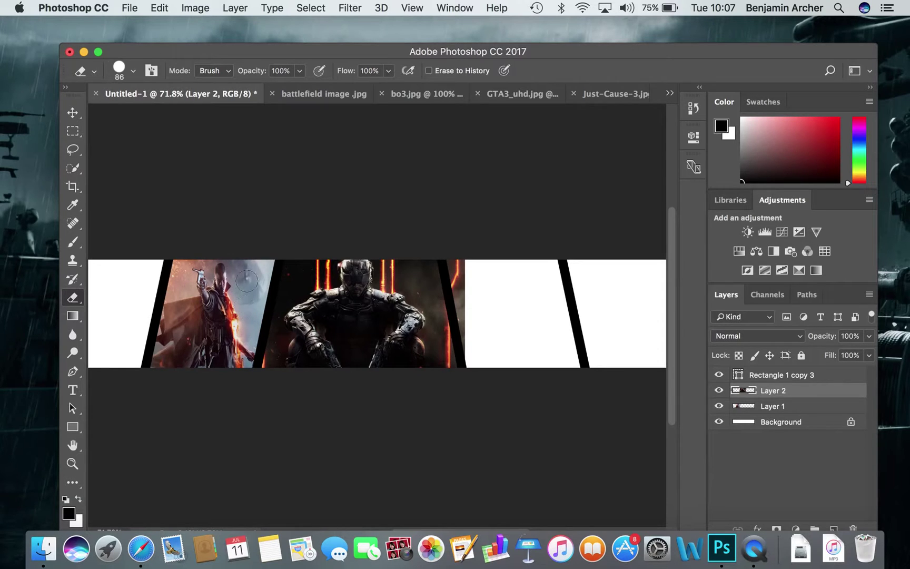
{"action": "left_click_drag", "start_coordinate": [458, 263], "coordinate": [472, 365]}
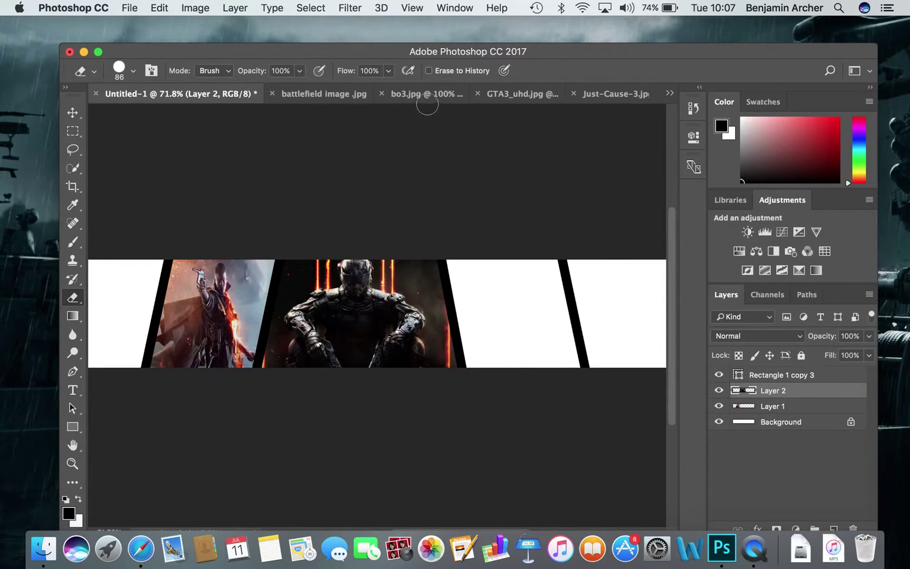
Step: Add a new layer with default settings between Layer 2 and the bars layer
{"action": "left_click", "coordinate": [235, 8]}
{"action": "mouse_move", "coordinate": [238, 25]}
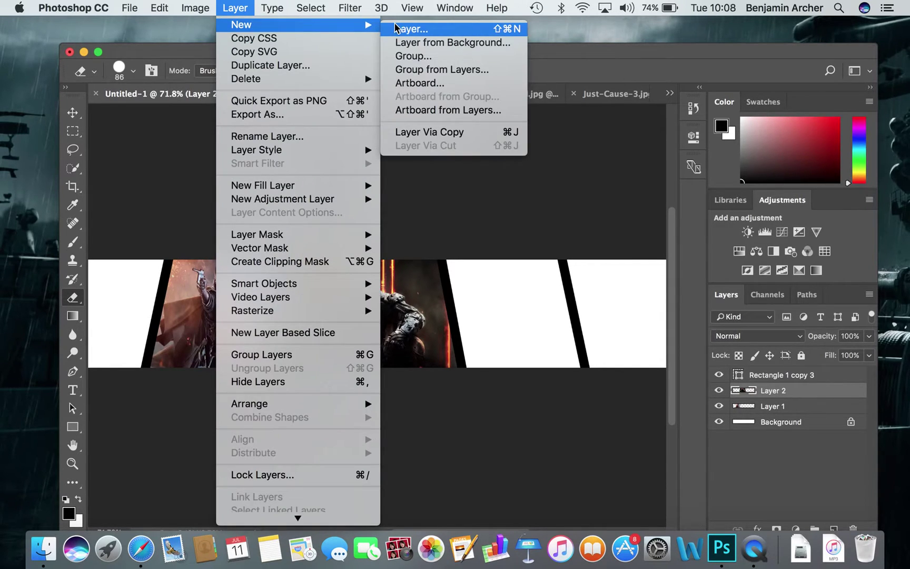
{"action": "left_click", "coordinate": [411, 29]}
{"action": "left_click", "coordinate": [582, 232]}
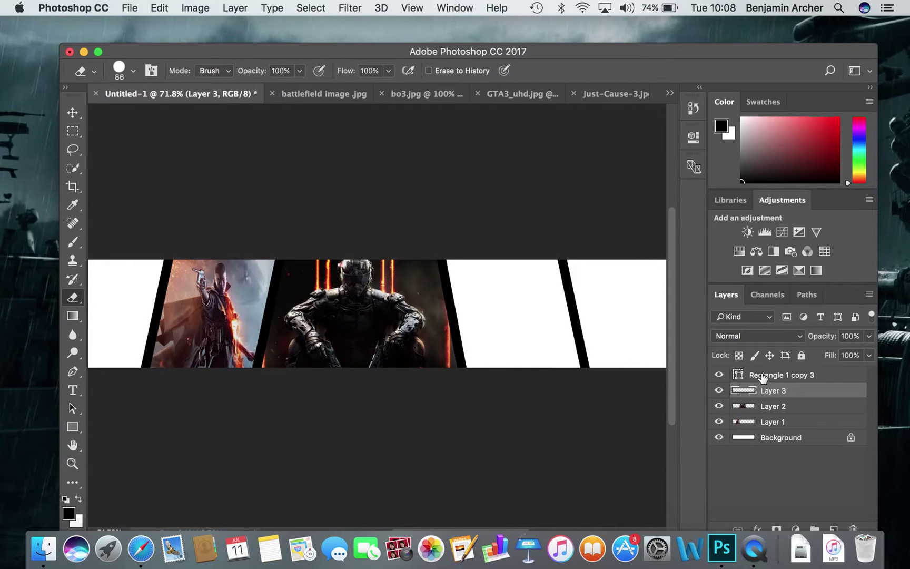
Step: Copy the entire GTA3_uhd image and return to the Untitled-1 banner document
{"action": "left_click", "coordinate": [500, 95]}
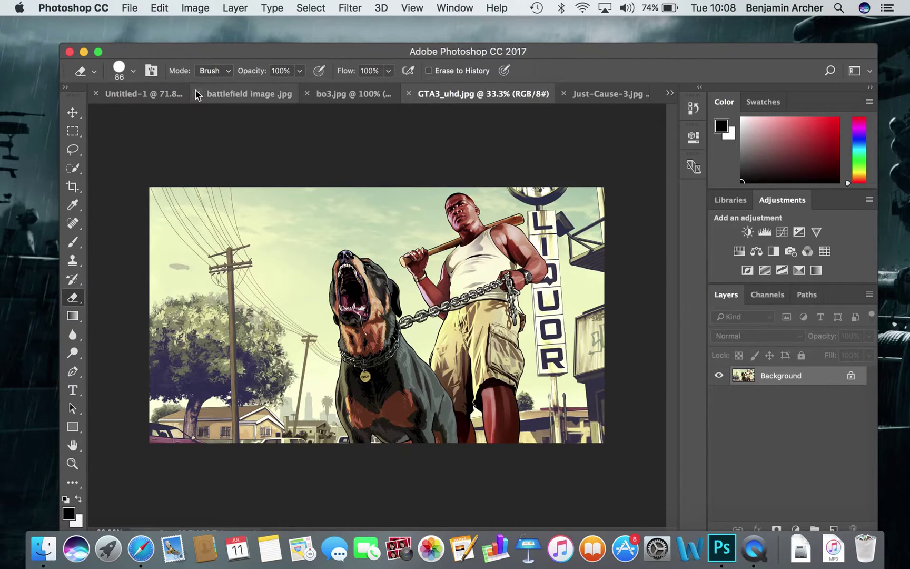
{"action": "left_click", "coordinate": [74, 113]}
{"action": "key", "text": "super+a"}
{"action": "key", "text": "super+c"}
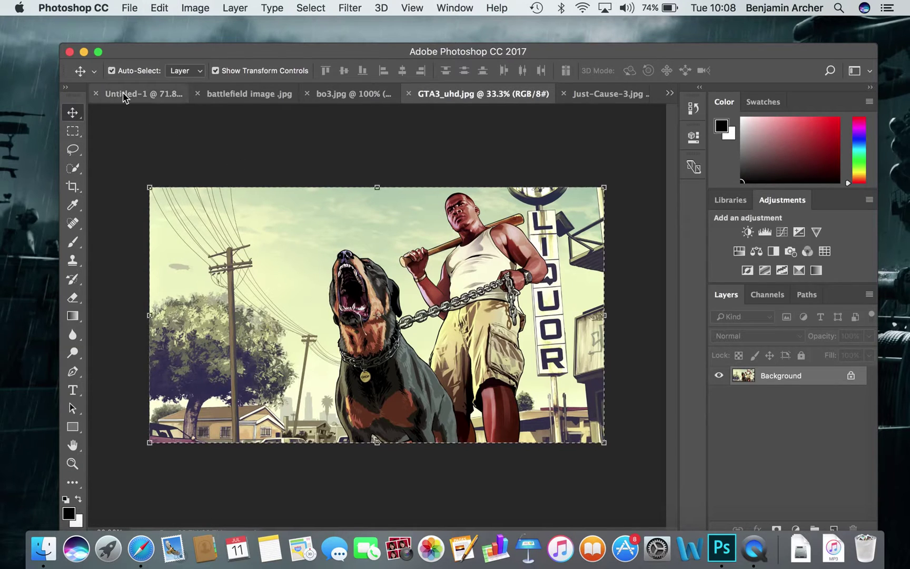
{"action": "left_click", "coordinate": [121, 94]}
Step: Paste the GTA image into Layer 3 and try to move and scale it to about 83% width and 80% height
{"action": "right_click", "coordinate": [532, 299]}
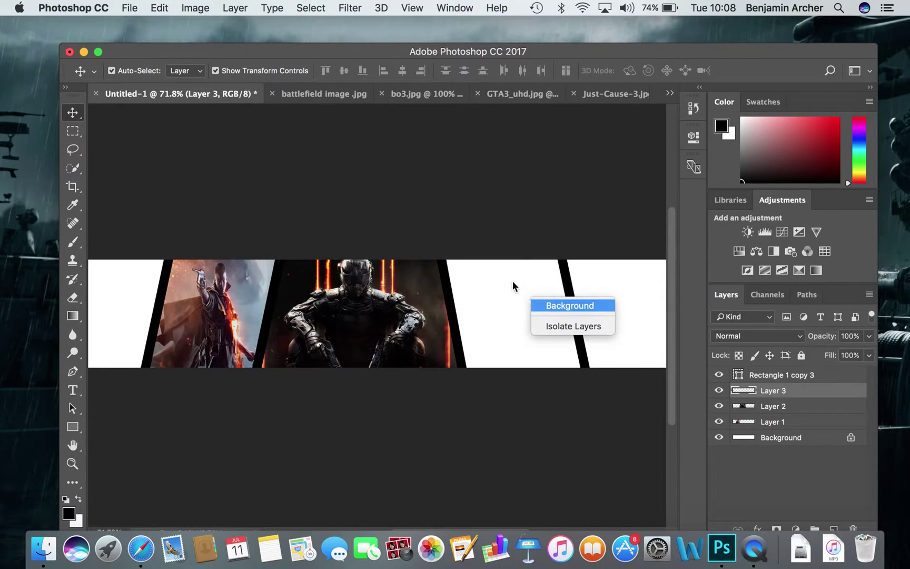
{"action": "left_click", "coordinate": [498, 284]}
{"action": "key", "text": "super+v"}
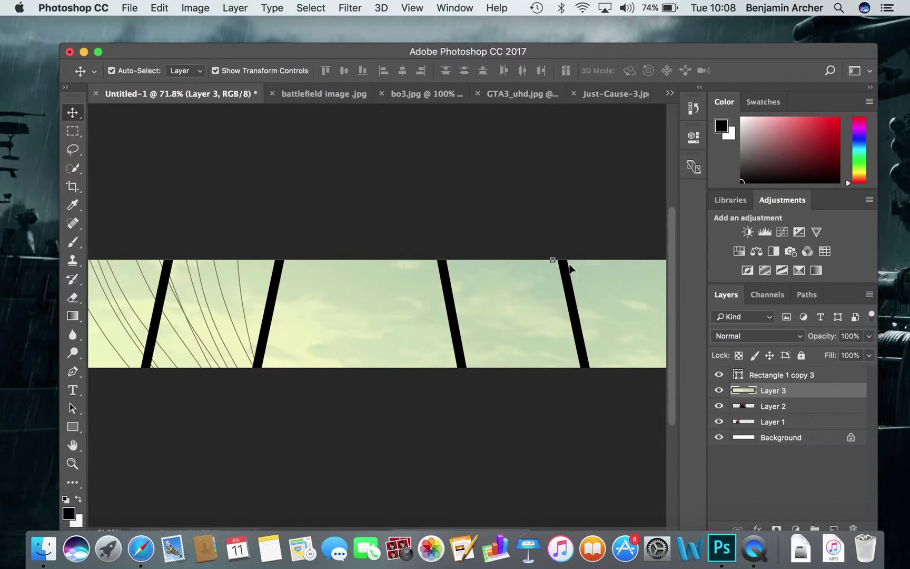
{"action": "left_click_drag", "start_coordinate": [569, 269], "coordinate": [569, 252]}
{"action": "left_click_drag", "start_coordinate": [102, 247], "coordinate": [289, 273]}
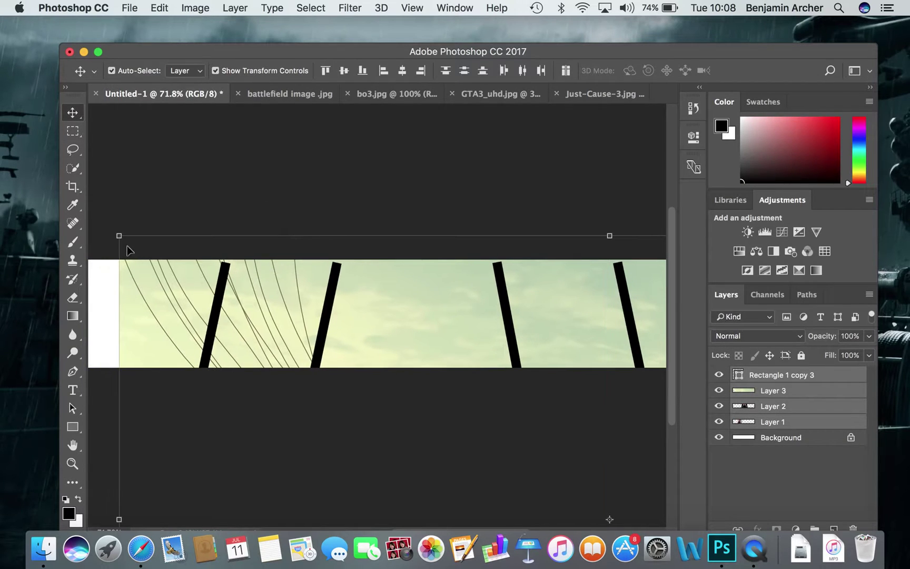
{"action": "left_click_drag", "start_coordinate": [118, 232], "coordinate": [286, 346]}
Step: Undo the scaling of the selected layers, shift them slightly up and to the left, and commit the transform
{"action": "left_click", "coordinate": [169, 10]}
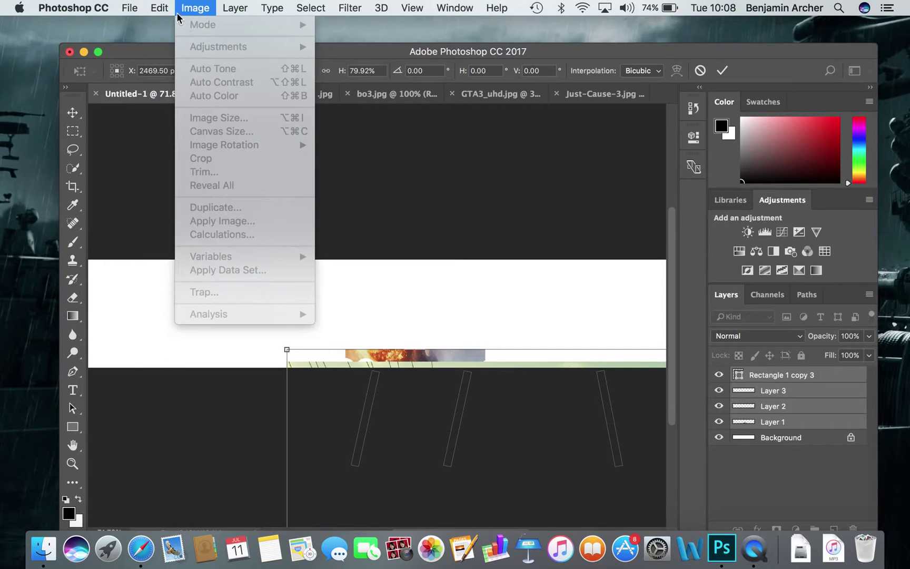
{"action": "left_click", "coordinate": [164, 25]}
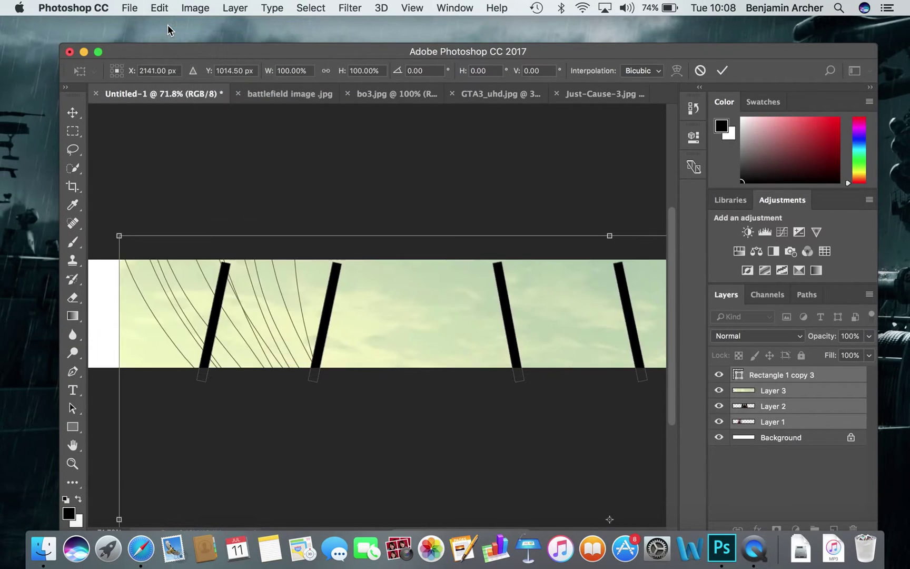
{"action": "left_click", "coordinate": [161, 9]}
{"action": "left_click", "coordinate": [171, 26]}
{"action": "left_click", "coordinate": [161, 10]}
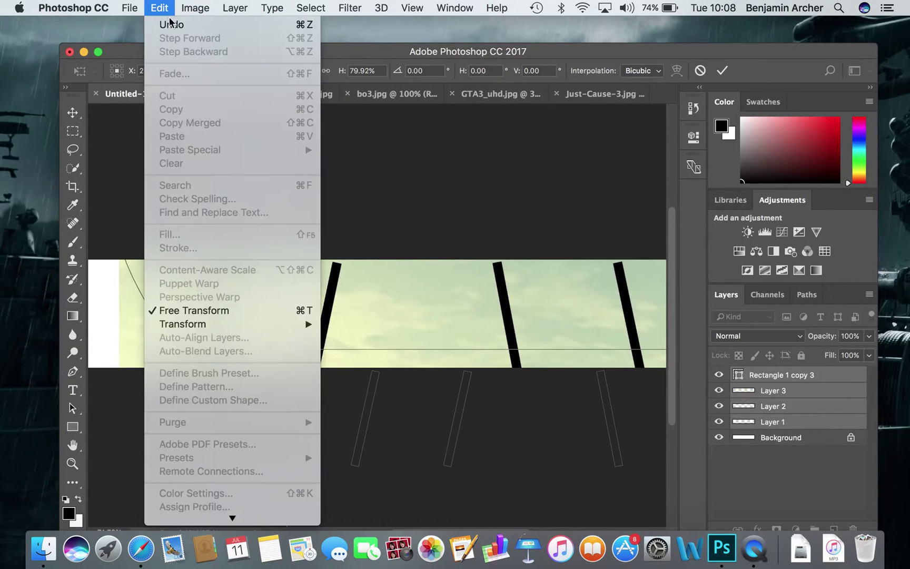
{"action": "left_click", "coordinate": [176, 26]}
{"action": "left_click", "coordinate": [161, 9]}
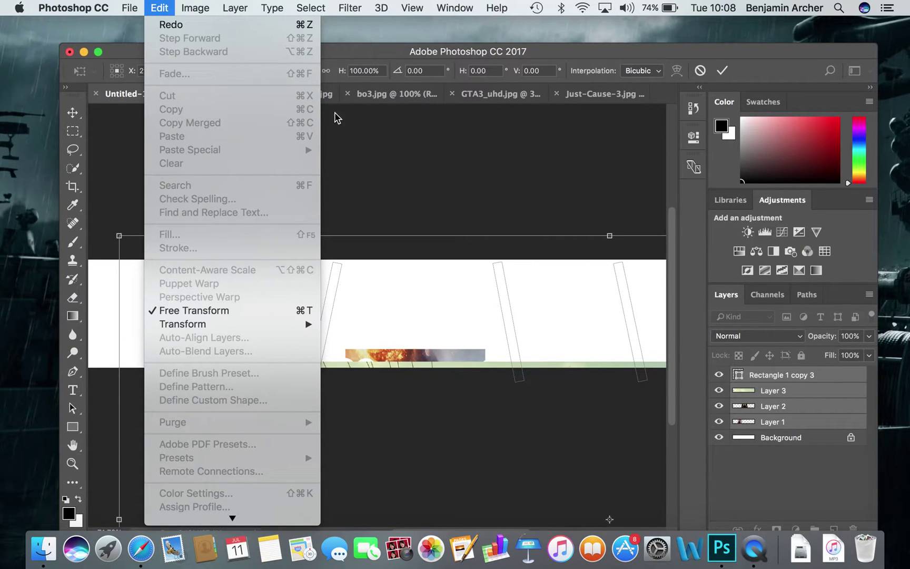
{"action": "left_click", "coordinate": [164, 23]}
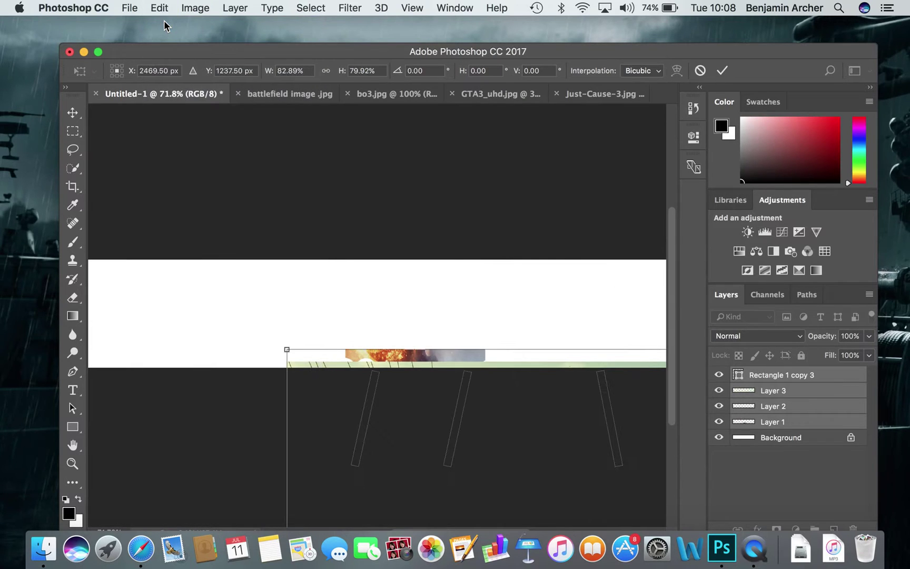
{"action": "left_click", "coordinate": [159, 9]}
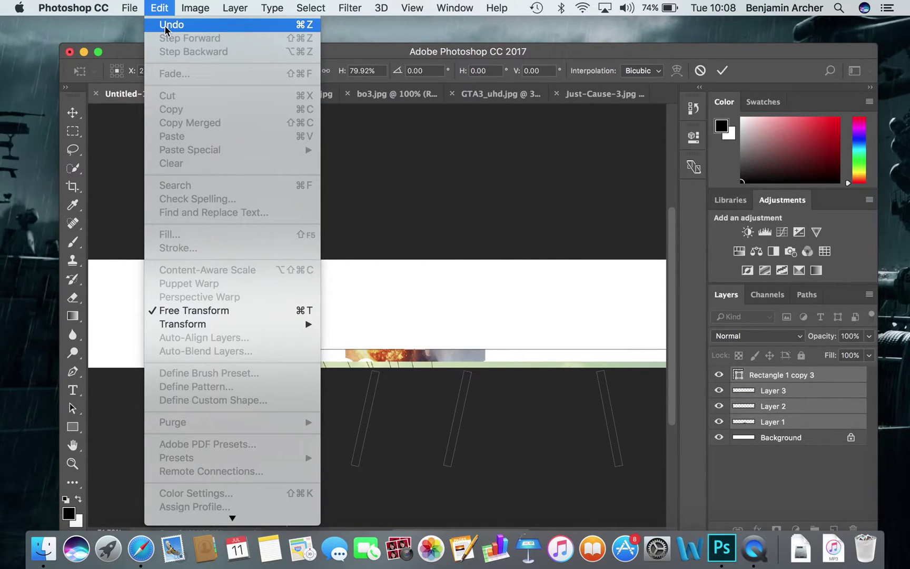
{"action": "left_click", "coordinate": [166, 28]}
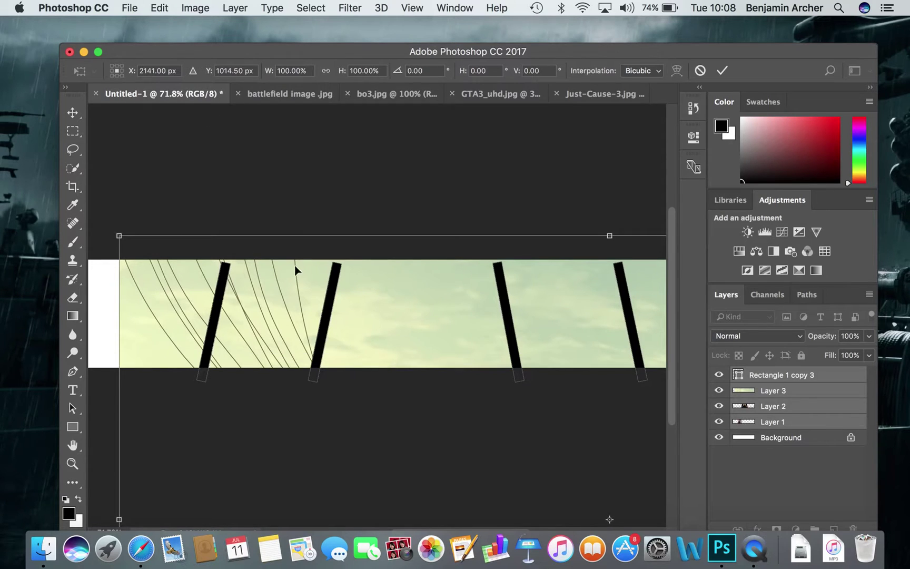
{"action": "left_click_drag", "start_coordinate": [294, 243], "coordinate": [272, 228]}
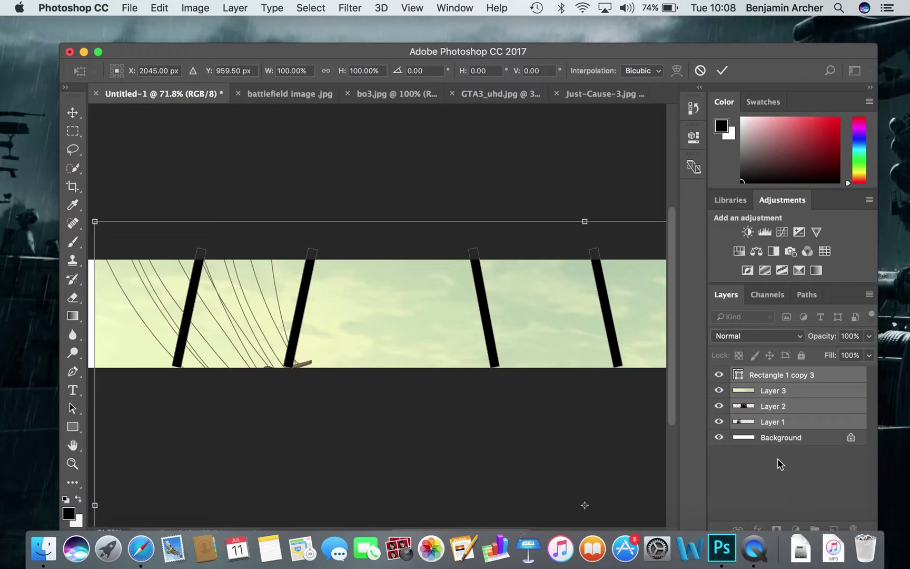
{"action": "left_click", "coordinate": [723, 70]}
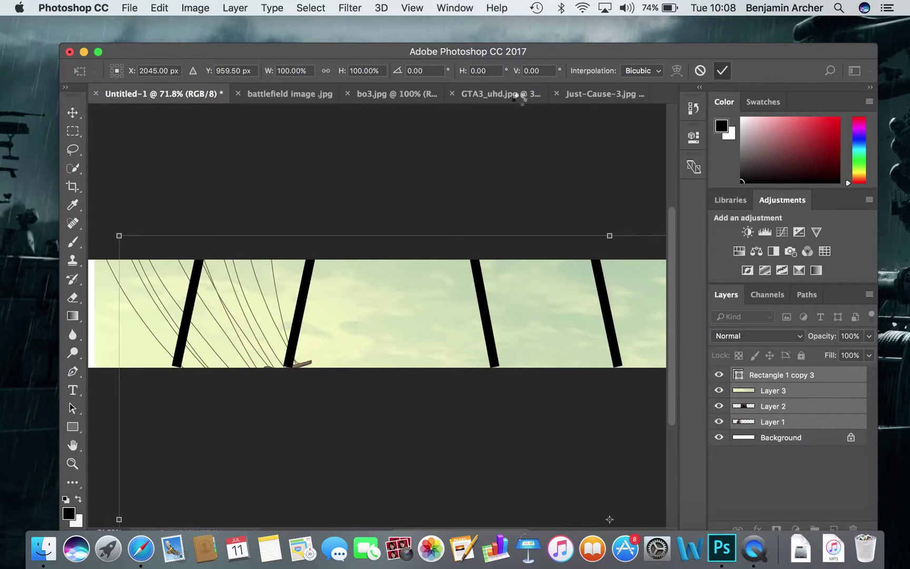
Step: Step back through the edit history to before the GTA image was pasted, and select only Layer 3
{"action": "left_click", "coordinate": [169, 9]}
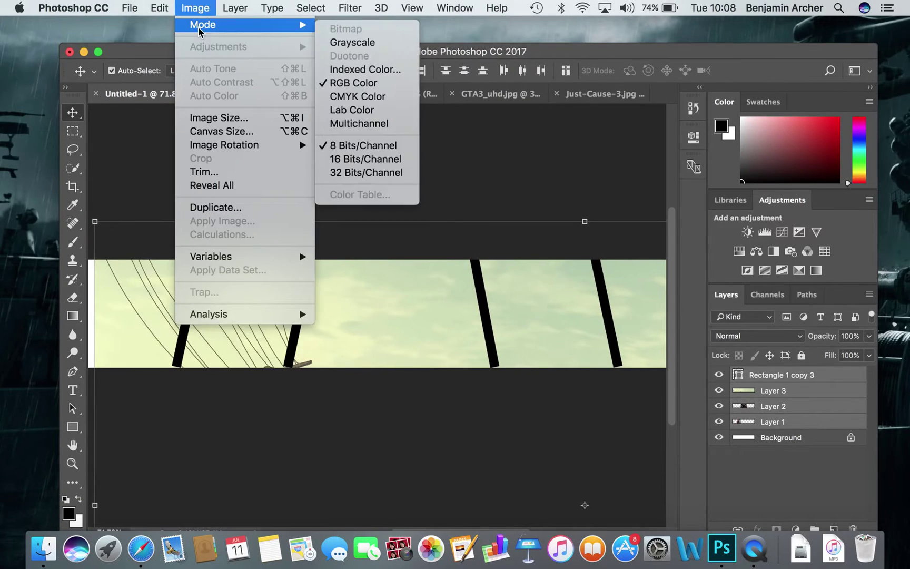
{"action": "left_click", "coordinate": [173, 25]}
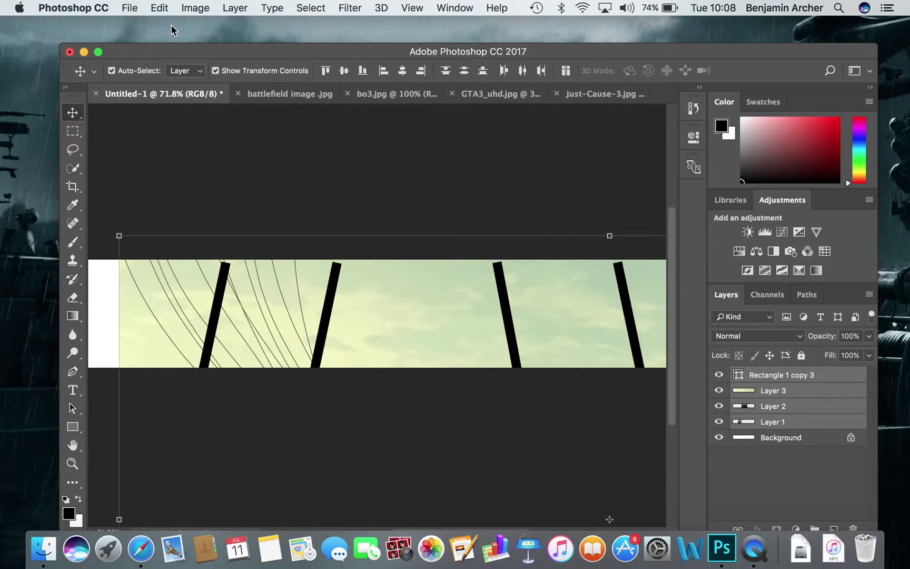
{"action": "left_click", "coordinate": [166, 8]}
{"action": "left_click", "coordinate": [183, 52]}
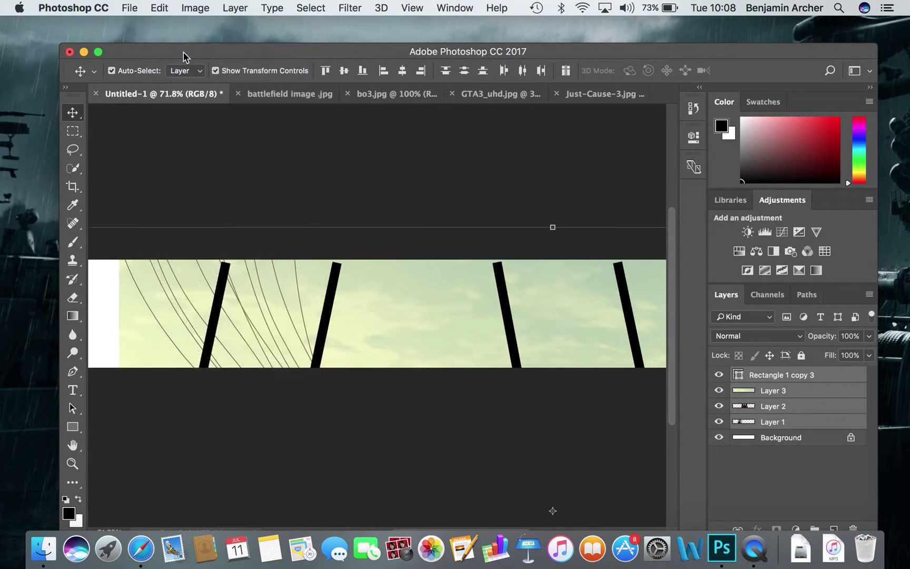
{"action": "left_click", "coordinate": [161, 7]}
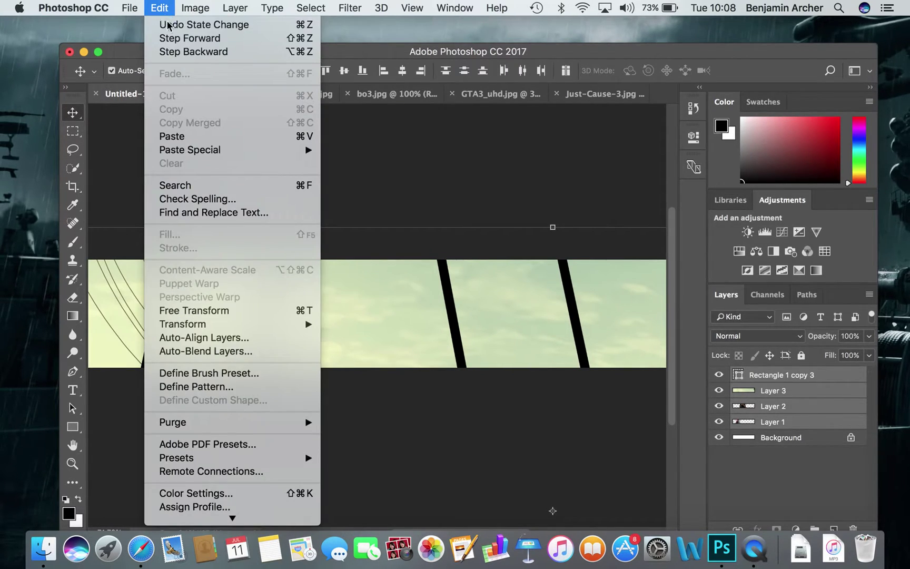
{"action": "left_click", "coordinate": [182, 53]}
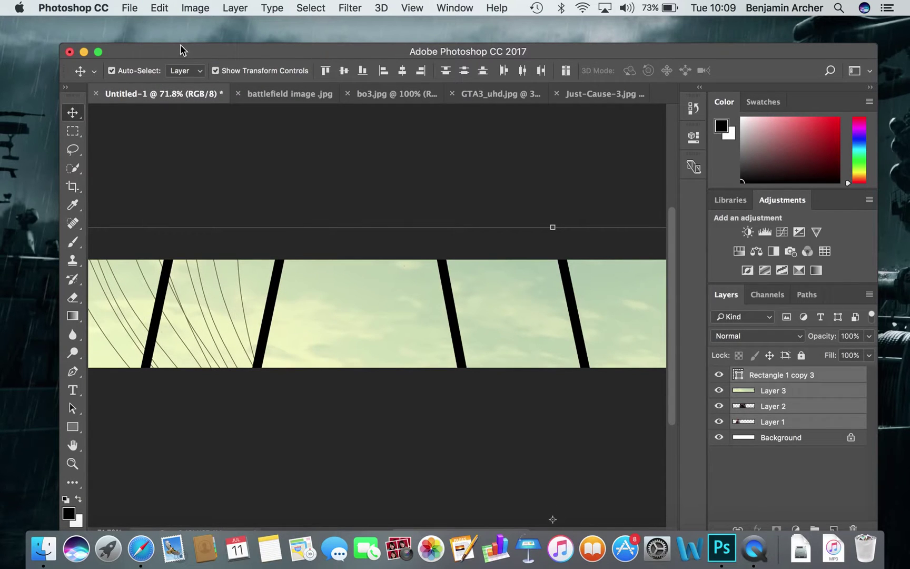
{"action": "left_click", "coordinate": [166, 8]}
{"action": "left_click", "coordinate": [186, 56]}
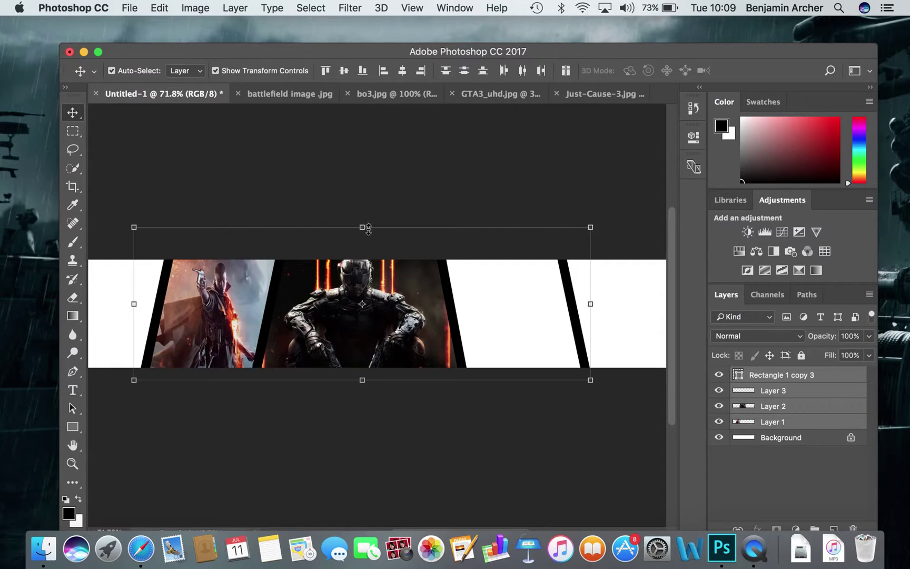
{"action": "left_click", "coordinate": [779, 472]}
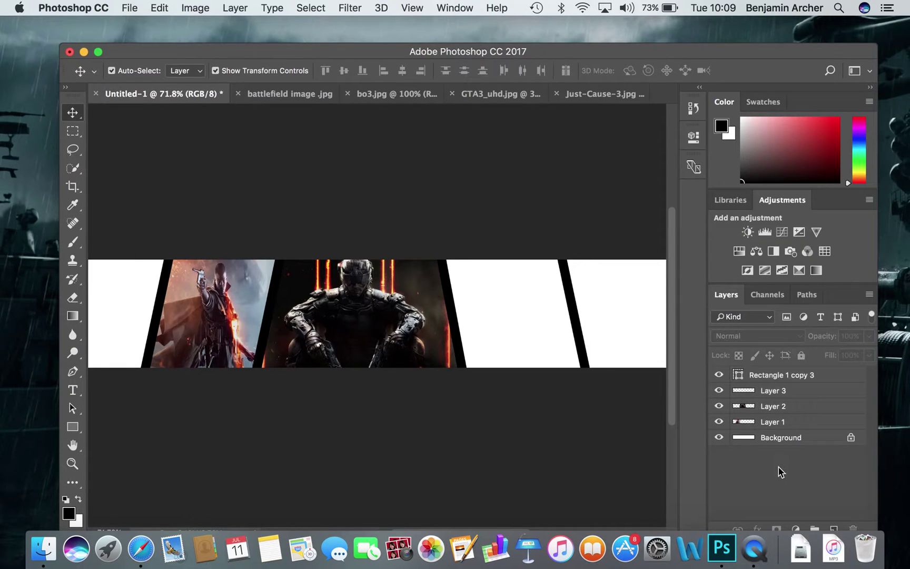
{"action": "left_click", "coordinate": [776, 394]}
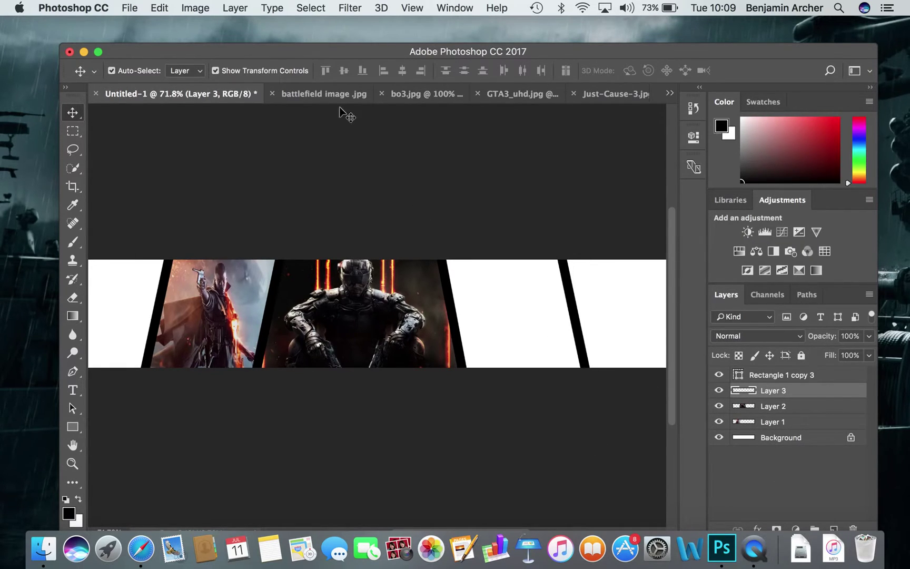
Step: Check the bo3 and GTA3_uhd source images, return to the Untitled-1 banner, and paste the GTA image into Layer 3
{"action": "left_click", "coordinate": [417, 93]}
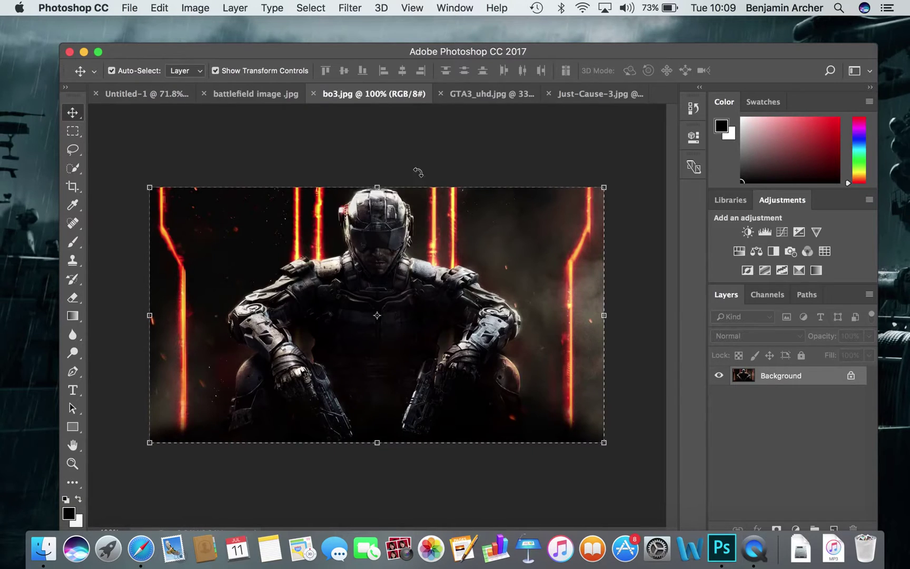
{"action": "left_click", "coordinate": [470, 94]}
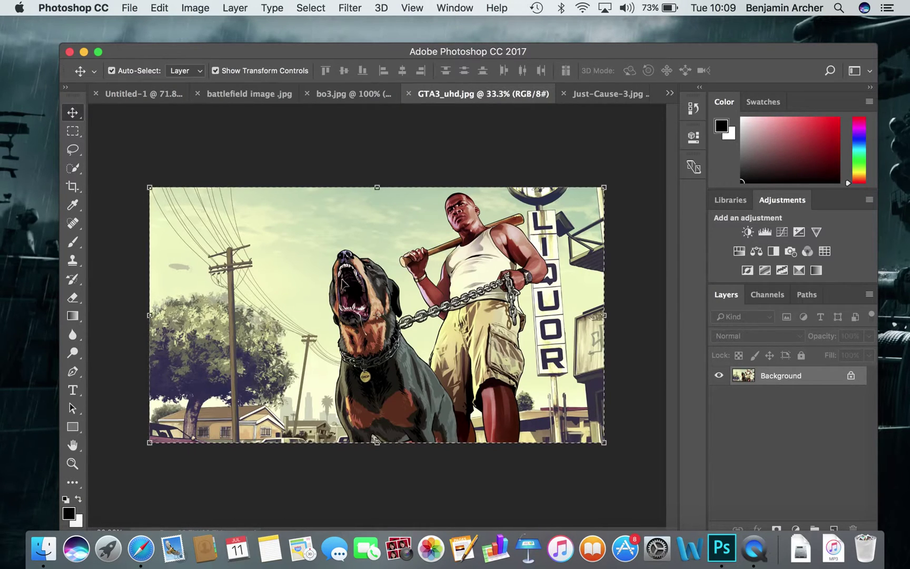
{"action": "left_click", "coordinate": [156, 100]}
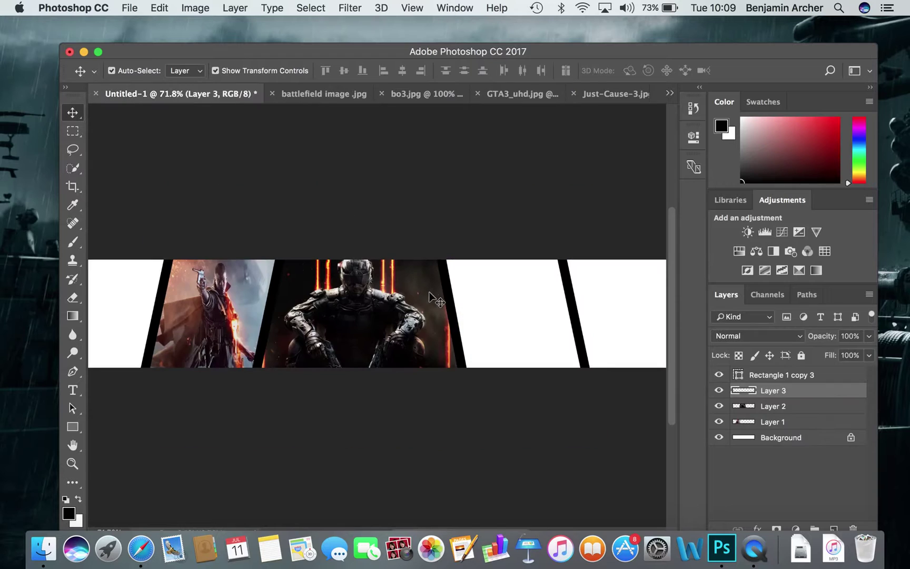
{"action": "key", "text": "super+v"}
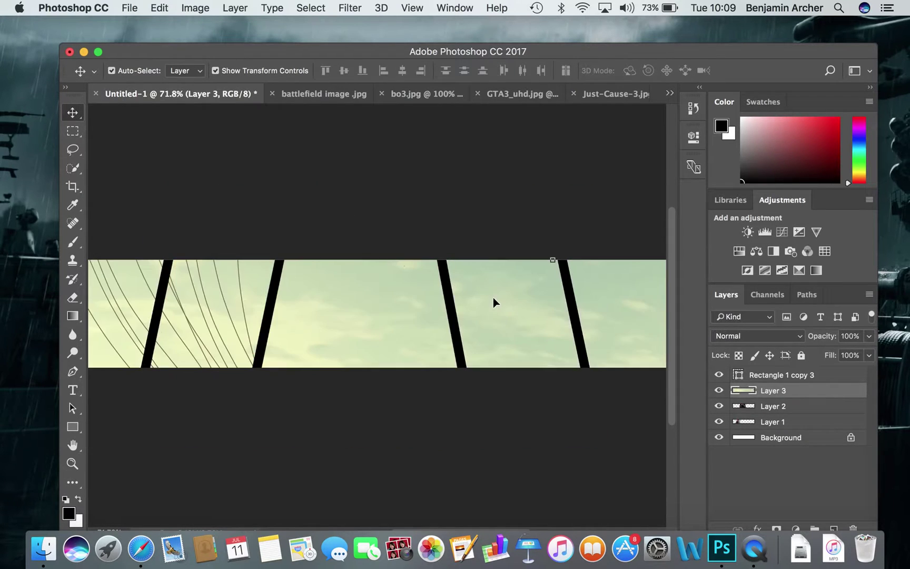
Step: Scale the GTA image to about 21.85% width and 20.65% height, position it behind the two right-hand slanted bars, and commit the transform
{"action": "left_click_drag", "start_coordinate": [98, 264], "coordinate": [366, 409]}
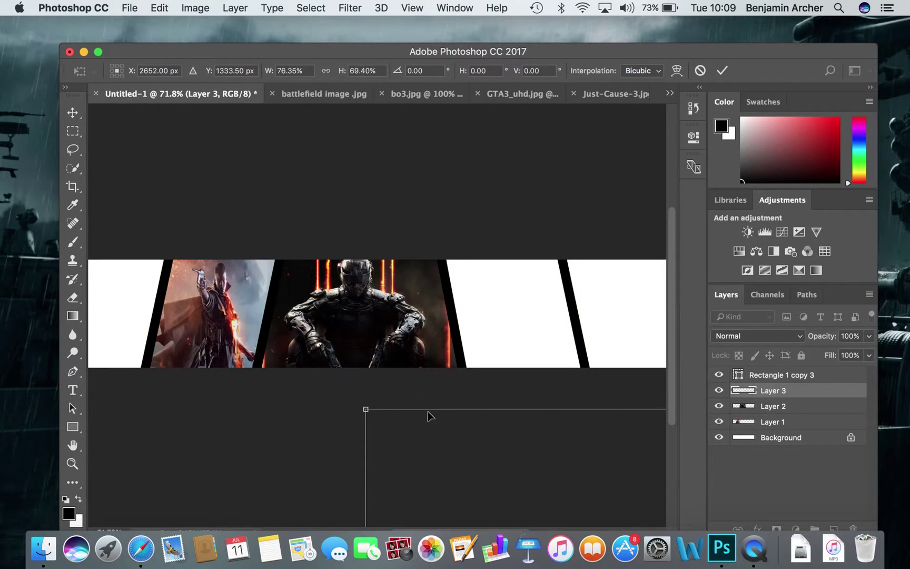
{"action": "left_click_drag", "start_coordinate": [428, 416], "coordinate": [446, 270]}
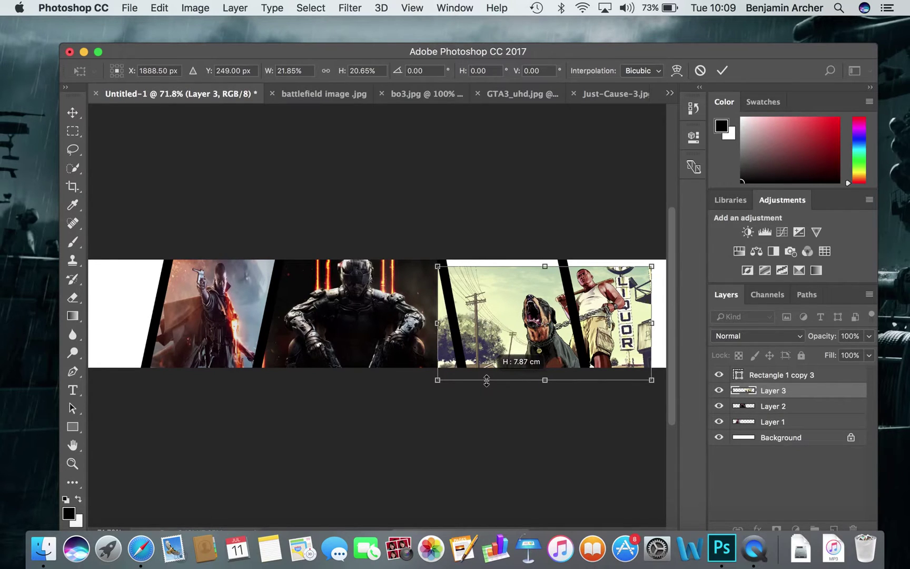
{"action": "left_click_drag", "start_coordinate": [483, 370], "coordinate": [430, 364]}
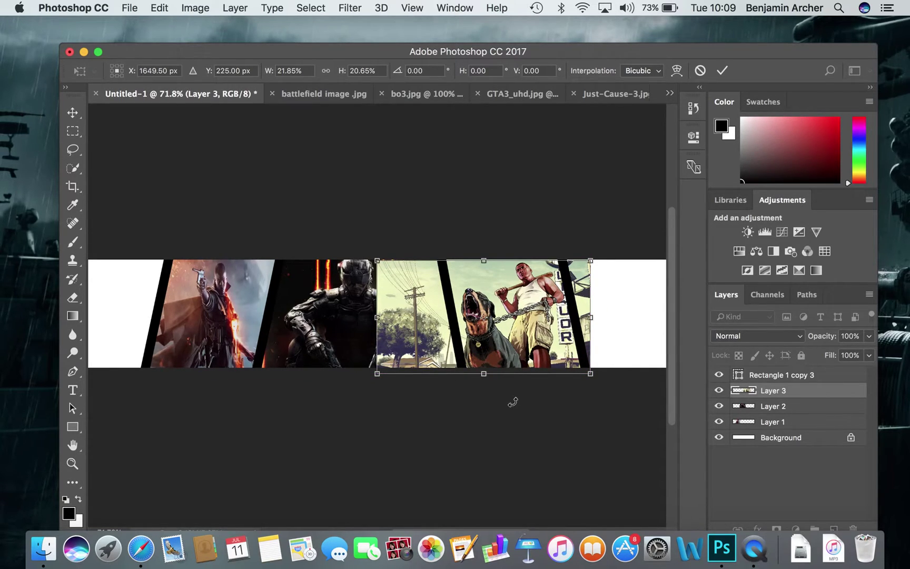
{"action": "left_click", "coordinate": [722, 70]}
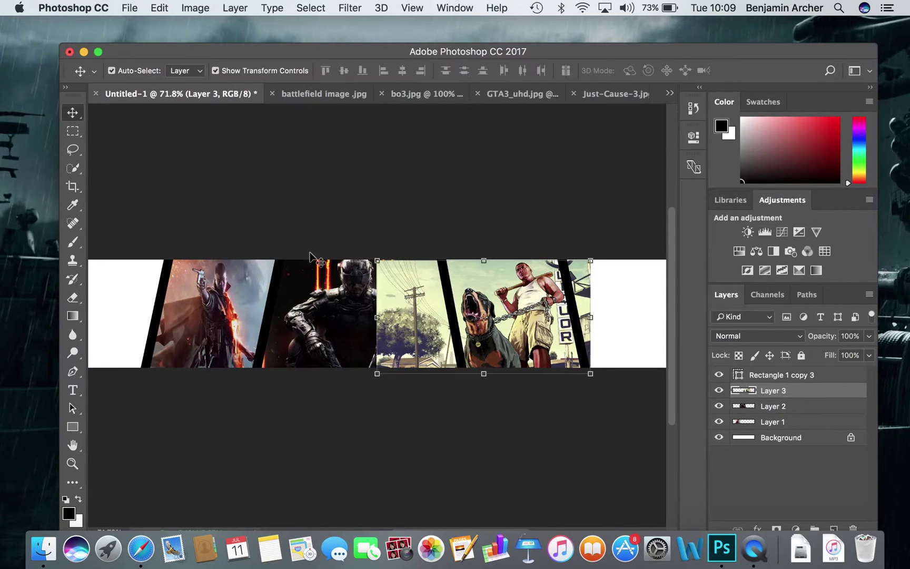
Step: Erase the parts of the GTA image on Layer 3 that extend beyond the two right-hand slanted bars
{"action": "left_click", "coordinate": [761, 375]}
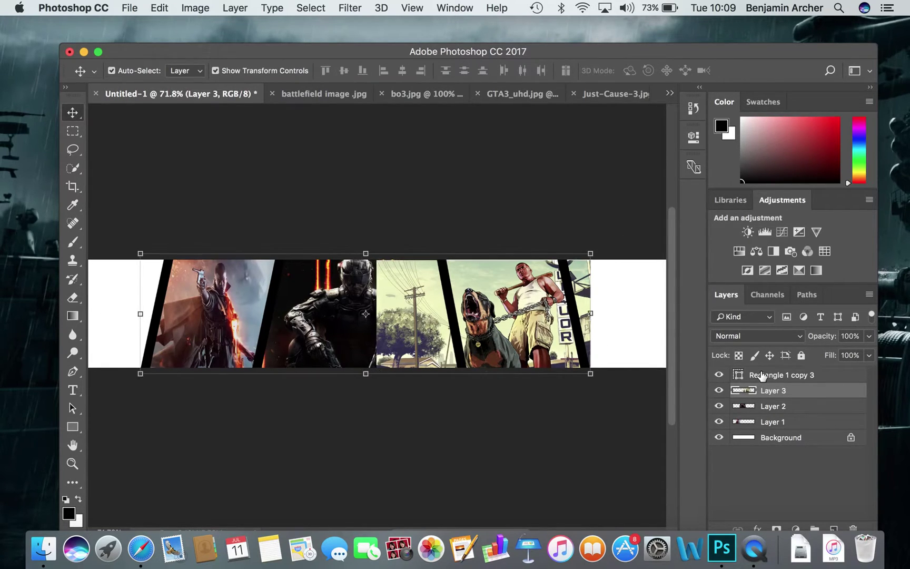
{"action": "left_click", "coordinate": [778, 391]}
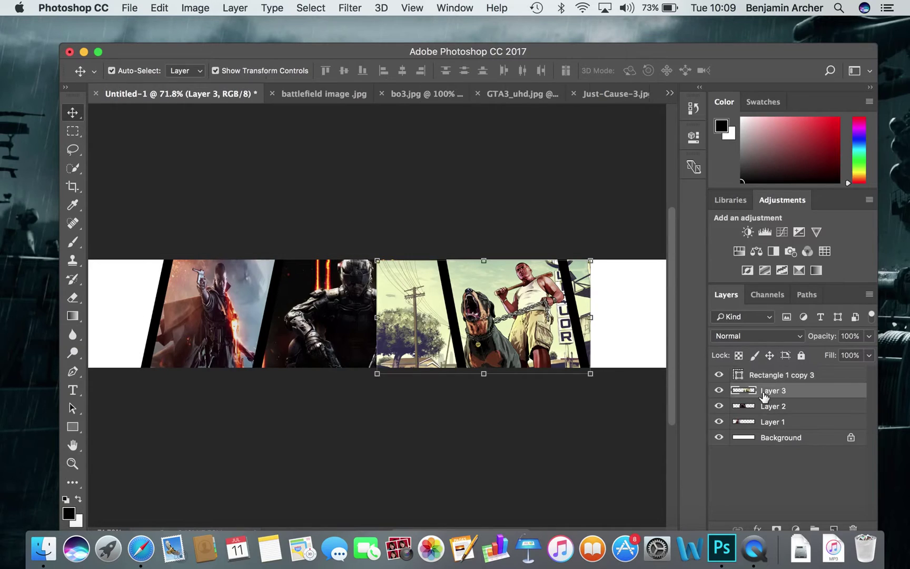
{"action": "left_click", "coordinate": [73, 298]}
{"action": "mouse_move", "coordinate": [382, 301]}
{"action": "left_mouse_down"}
{"action": "mouse_move", "coordinate": [387, 356]}
{"action": "mouse_move", "coordinate": [396, 324]}
{"action": "mouse_move", "coordinate": [387, 277]}
{"action": "mouse_move", "coordinate": [395, 266]}
{"action": "mouse_move", "coordinate": [426, 264]}
{"action": "mouse_move", "coordinate": [427, 281]}
{"action": "mouse_move", "coordinate": [404, 305]}
{"action": "mouse_move", "coordinate": [419, 361]}
{"action": "mouse_move", "coordinate": [424, 302]}
{"action": "mouse_move", "coordinate": [438, 287]}
{"action": "mouse_move", "coordinate": [445, 371]}
{"action": "mouse_move", "coordinate": [433, 319]}
{"action": "left_mouse_up"}
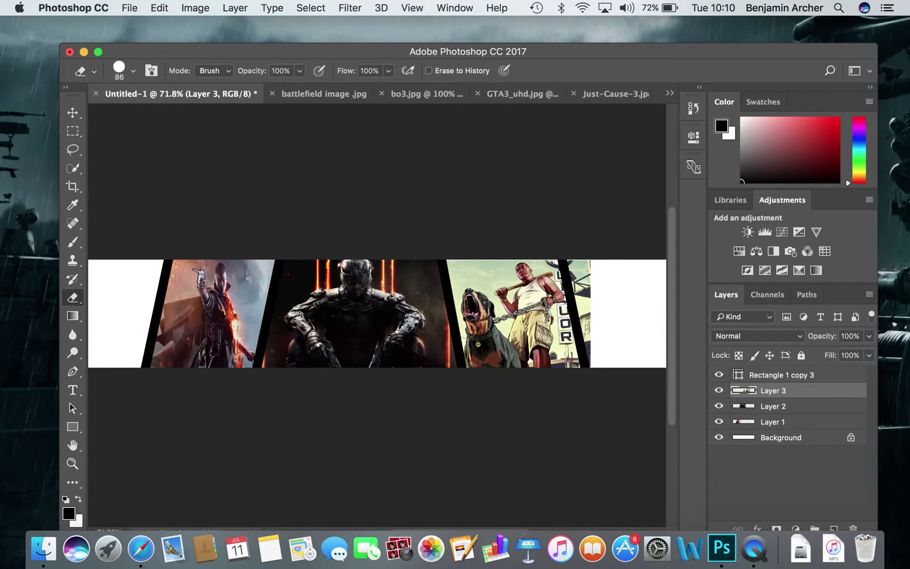
{"action": "mouse_move", "coordinate": [567, 258]}
{"action": "left_mouse_down"}
{"action": "mouse_move", "coordinate": [579, 273]}
{"action": "mouse_move", "coordinate": [581, 262]}
{"action": "mouse_move", "coordinate": [598, 367]}
{"action": "mouse_move", "coordinate": [592, 340]}
{"action": "left_mouse_up"}
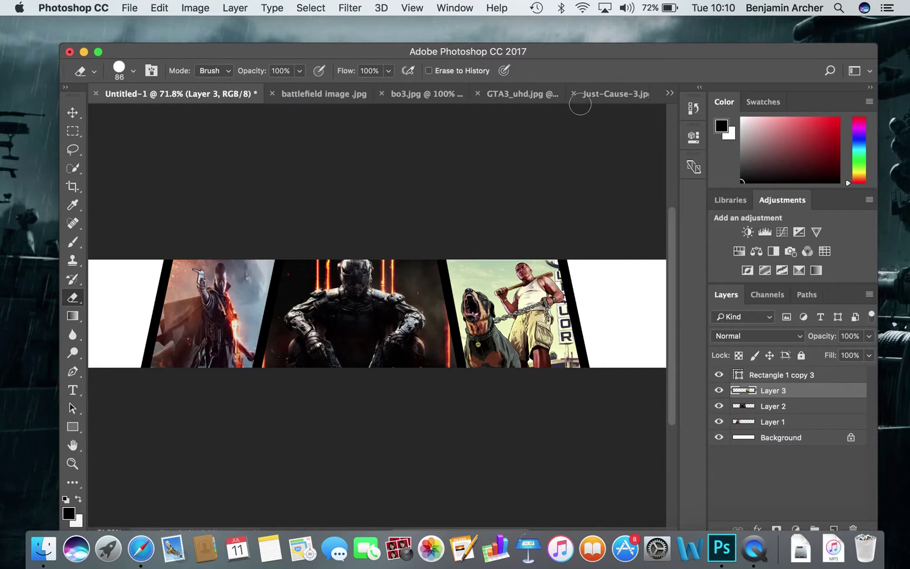
Step: Add a new layer with default settings directly above Layer 3
{"action": "left_click", "coordinate": [236, 11]}
{"action": "mouse_move", "coordinate": [287, 26]}
{"action": "left_click", "coordinate": [406, 30]}
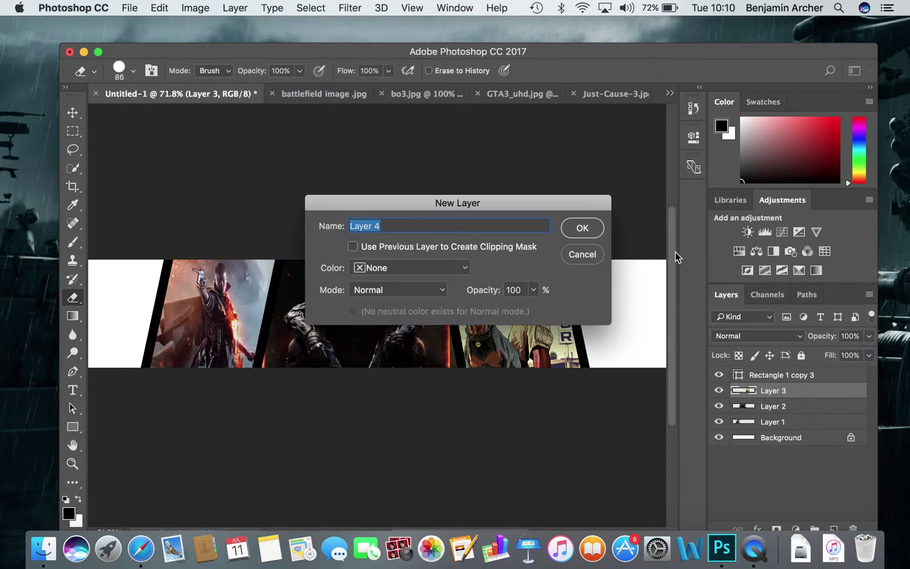
{"action": "left_click", "coordinate": [581, 232]}
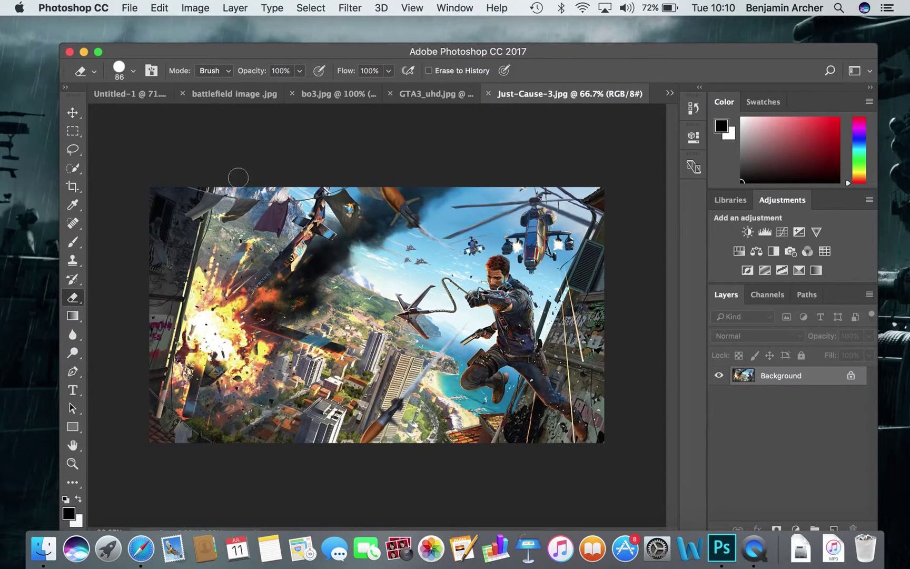
Step: Copy the entire Just-Cause-3 image and paste it into Layer 4 of the Untitled-1 banner
{"action": "key", "text": "super+a"}
{"action": "left_click", "coordinate": [120, 94]}
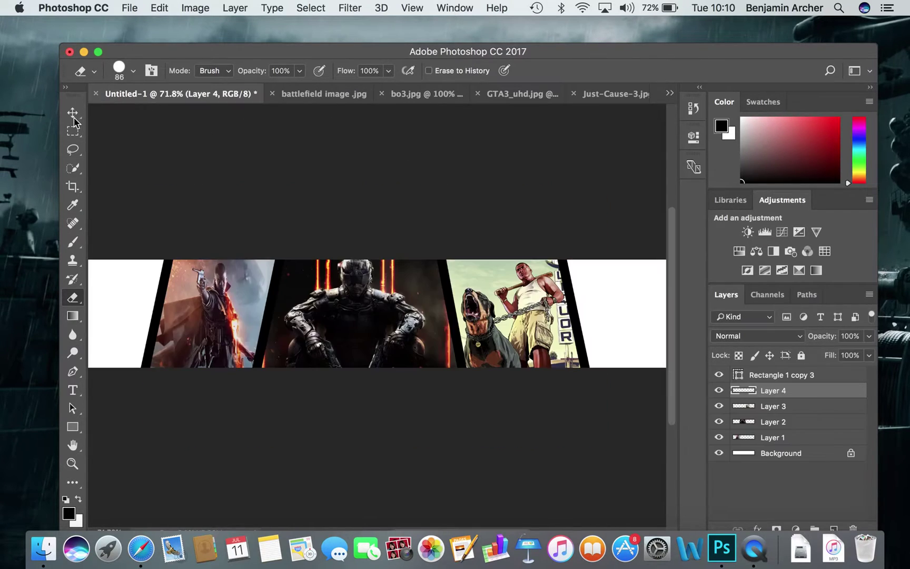
{"action": "left_click", "coordinate": [73, 112]}
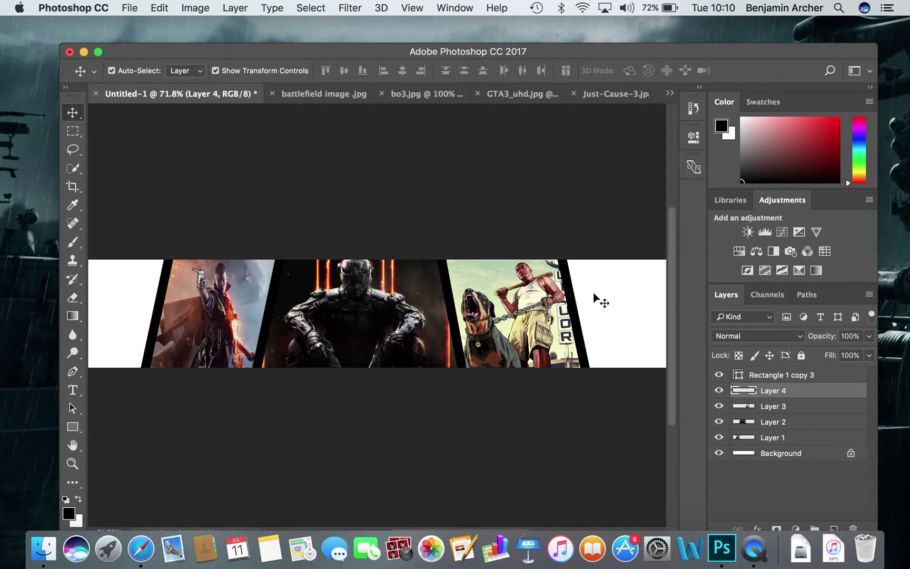
{"action": "key", "text": "super+v"}
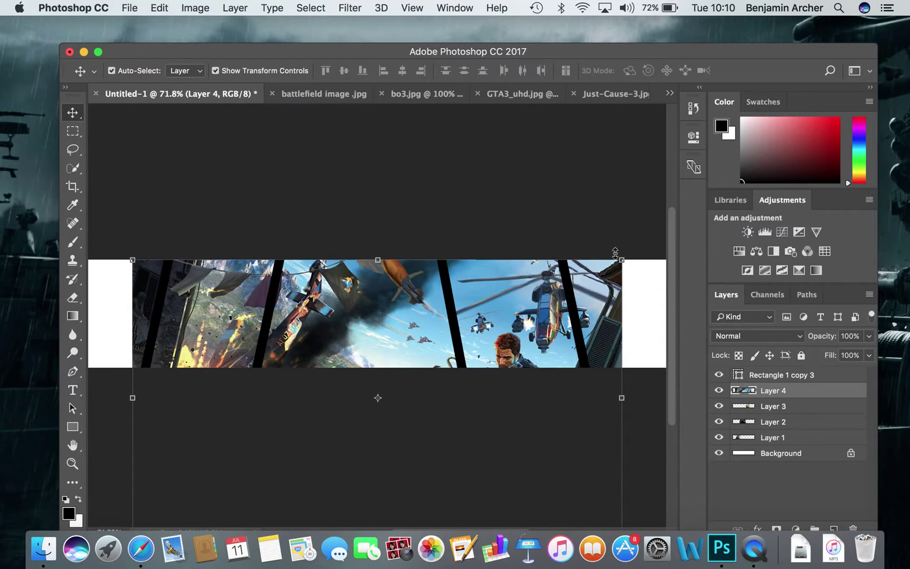
Step: Scale the Just Cause image to about 46.93% width and 51.48% height, position it over the banner's right end, and commit the transform
{"action": "left_click_drag", "start_coordinate": [621, 260], "coordinate": [618, 295]}
{"action": "left_click_drag", "start_coordinate": [645, 255], "coordinate": [654, 238]}
{"action": "left_click_drag", "start_coordinate": [616, 299], "coordinate": [651, 294]}
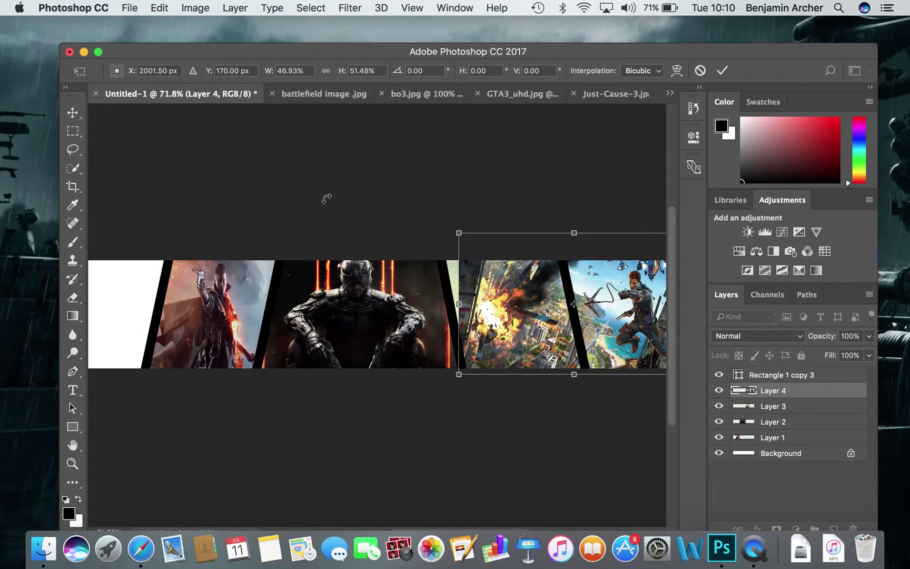
{"action": "left_click", "coordinate": [722, 71]}
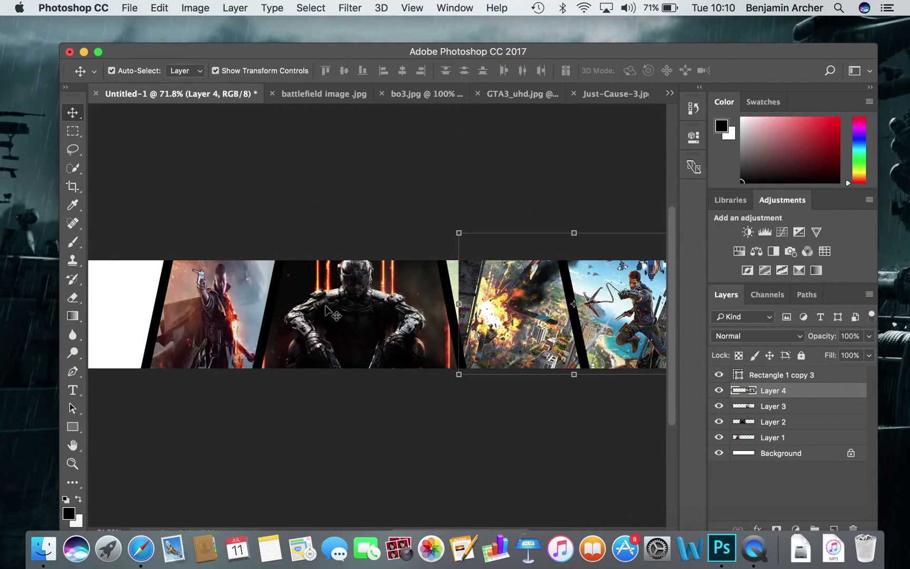
Step: Erase the part of the Just Cause image covering the GTA section up to the last slanted bar, then deselect the layer
{"action": "left_click", "coordinate": [72, 318]}
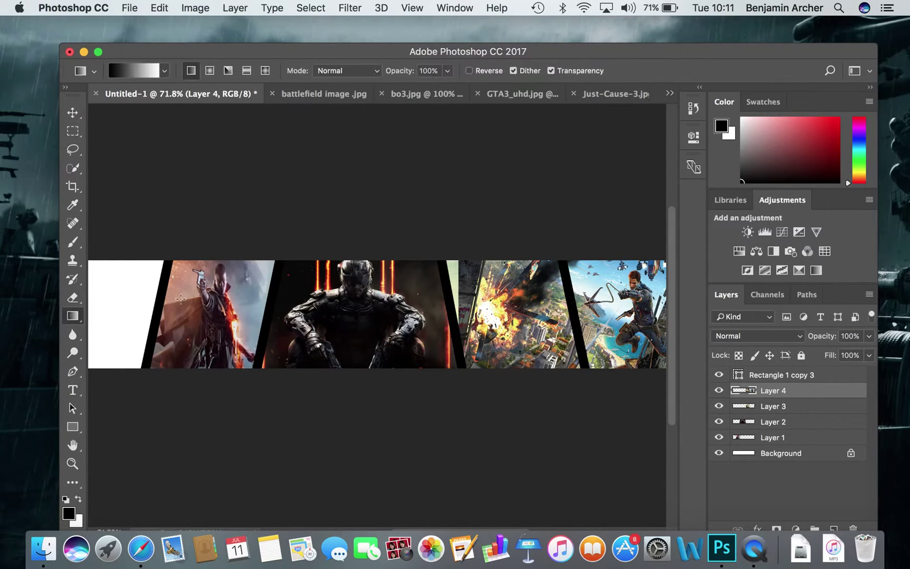
{"action": "left_click", "coordinate": [73, 299]}
{"action": "mouse_move", "coordinate": [461, 256]}
{"action": "left_mouse_down"}
{"action": "mouse_move", "coordinate": [461, 314]}
{"action": "mouse_move", "coordinate": [477, 338]}
{"action": "mouse_move", "coordinate": [469, 329]}
{"action": "mouse_move", "coordinate": [473, 359]}
{"action": "mouse_move", "coordinate": [472, 260]}
{"action": "mouse_move", "coordinate": [485, 252]}
{"action": "mouse_move", "coordinate": [490, 372]}
{"action": "mouse_move", "coordinate": [511, 358]}
{"action": "mouse_move", "coordinate": [509, 258]}
{"action": "mouse_move", "coordinate": [517, 266]}
{"action": "mouse_move", "coordinate": [533, 257]}
{"action": "mouse_move", "coordinate": [536, 285]}
{"action": "mouse_move", "coordinate": [548, 263]}
{"action": "mouse_move", "coordinate": [555, 291]}
{"action": "mouse_move", "coordinate": [562, 282]}
{"action": "mouse_move", "coordinate": [569, 367]}
{"action": "mouse_move", "coordinate": [545, 330]}
{"action": "mouse_move", "coordinate": [542, 368]}
{"action": "left_mouse_up"}
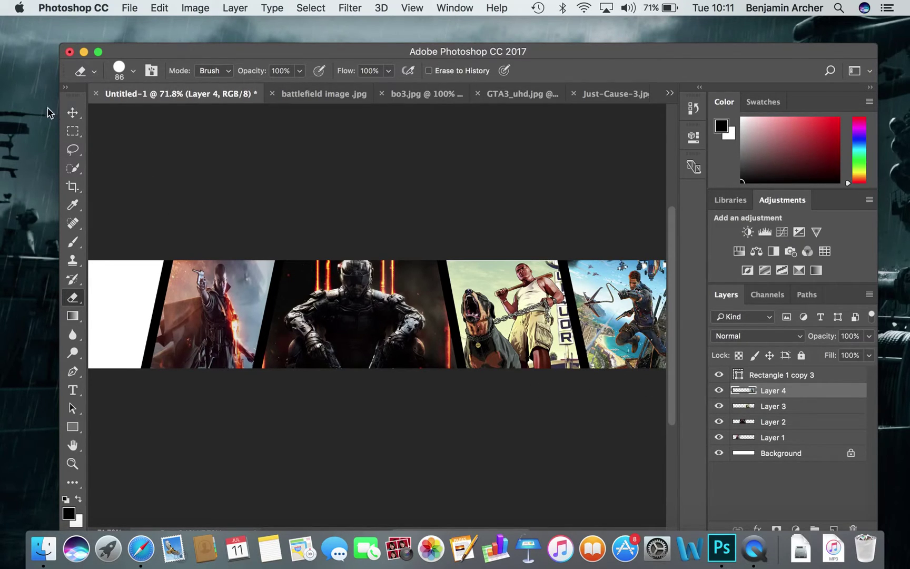
{"action": "left_click", "coordinate": [72, 112]}
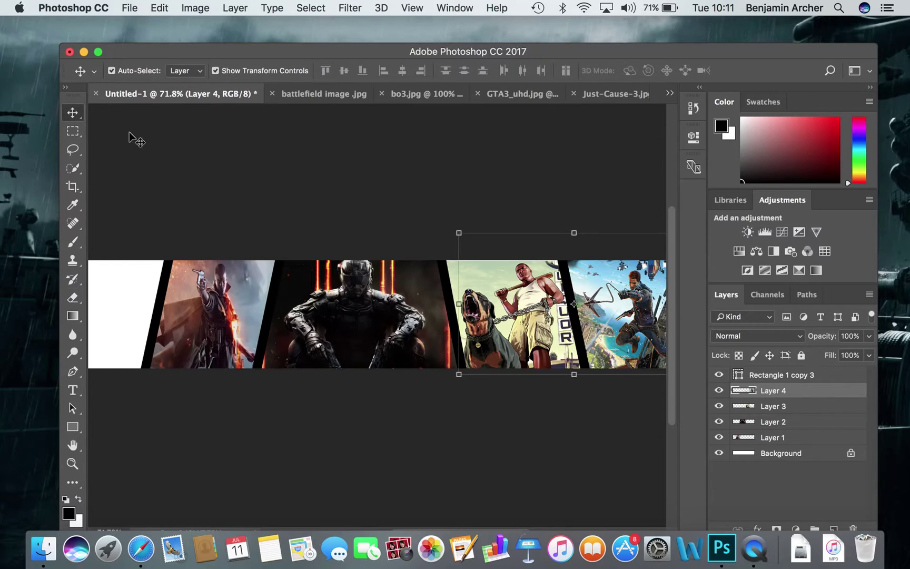
{"action": "left_click", "coordinate": [595, 434]}
{"action": "mouse_move", "coordinate": [671, 375]}
{"action": "left_mouse_down"}
{"action": "mouse_move", "coordinate": [673, 447]}
{"action": "mouse_move", "coordinate": [665, 374]}
{"action": "left_mouse_up"}
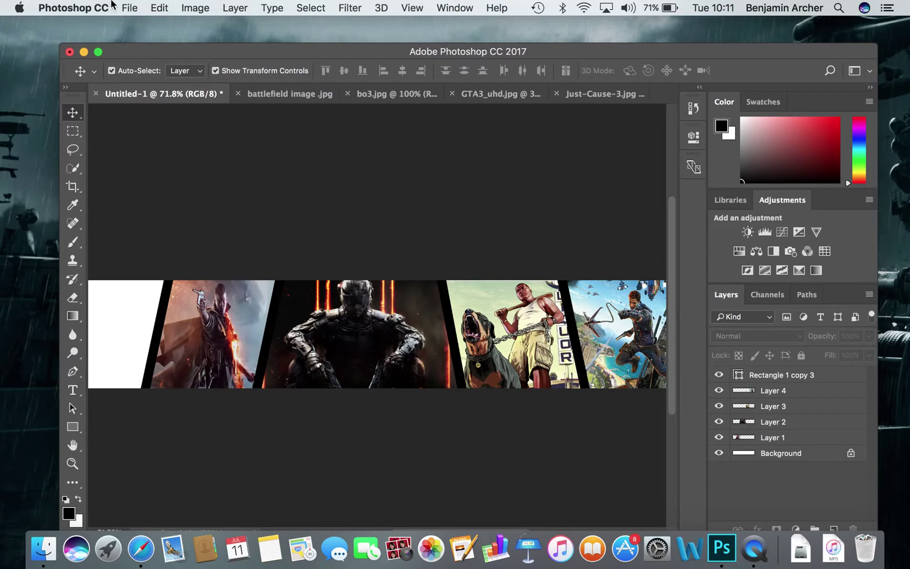
Step: Add a new layer with default settings and move it below Rectangle 1 copy 3 in the layer order
{"action": "left_click", "coordinate": [131, 8]}
{"action": "mouse_move", "coordinate": [240, 8]}
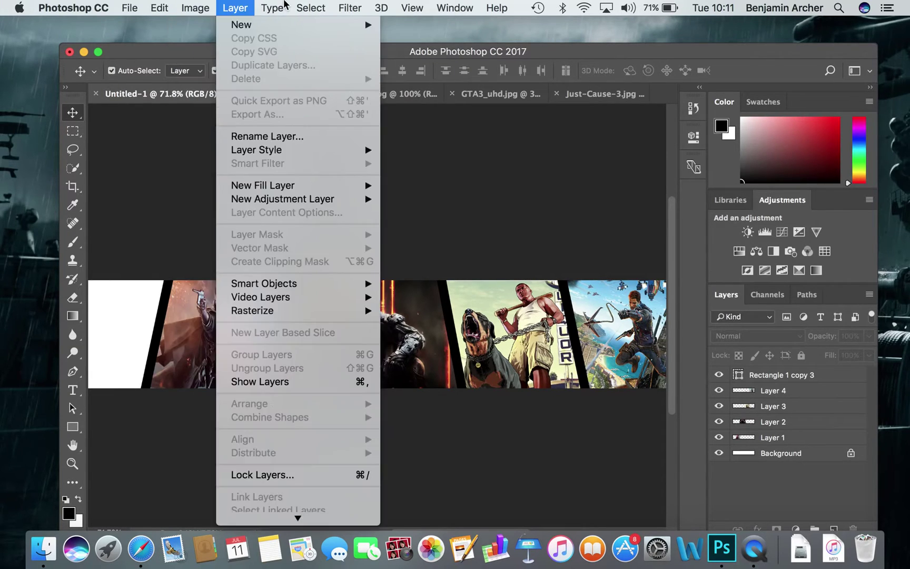
{"action": "mouse_move", "coordinate": [250, 24]}
{"action": "left_click", "coordinate": [419, 30]}
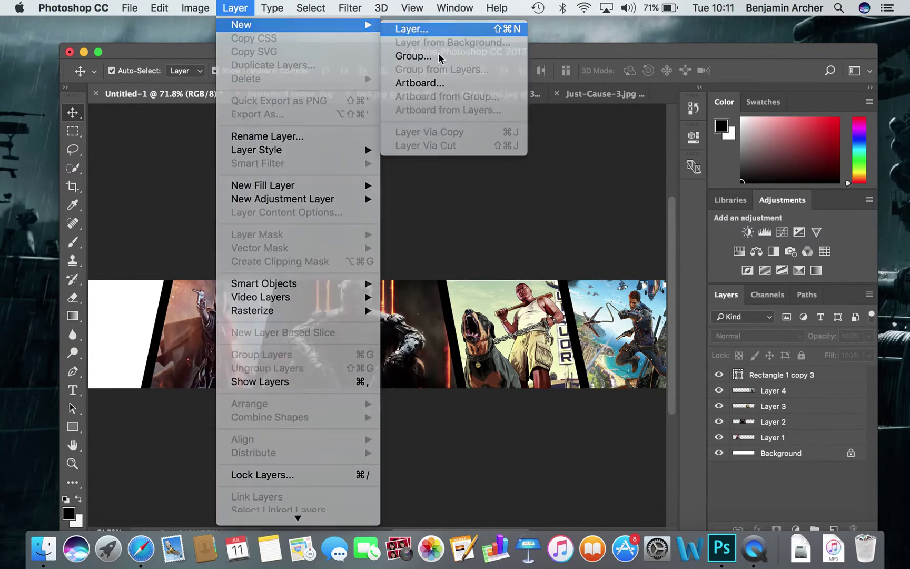
{"action": "key", "text": "Return"}
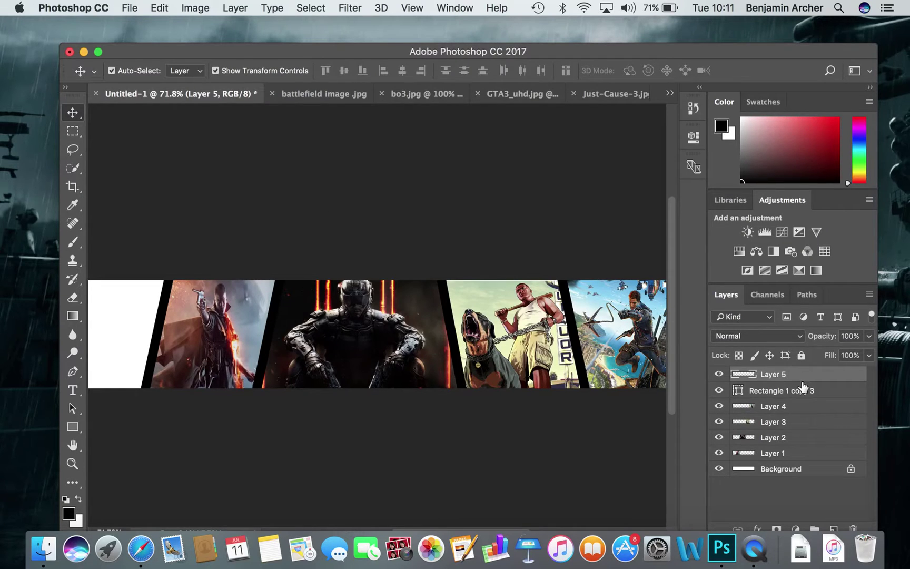
{"action": "left_click_drag", "start_coordinate": [801, 382], "coordinate": [803, 396]}
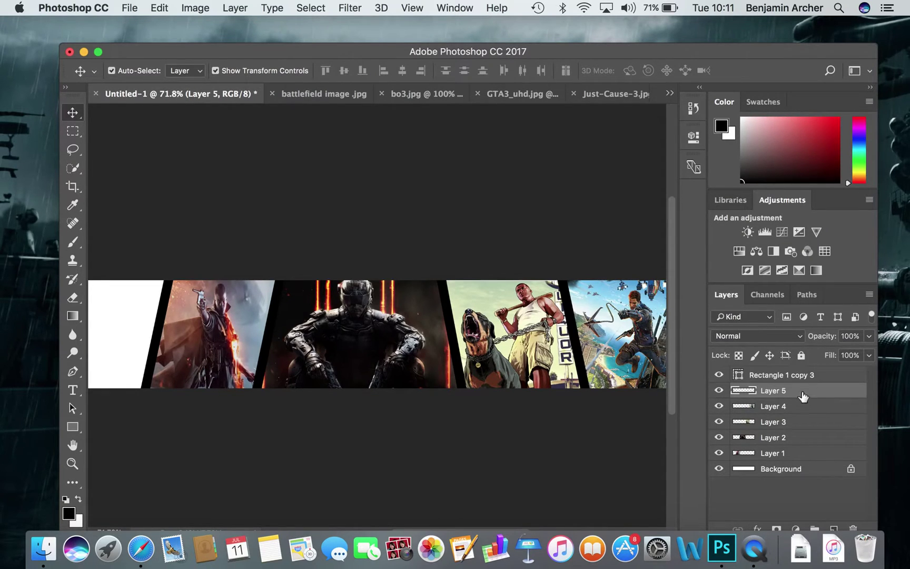
Step: Open the Assassin's Creed IV - Black Flag_Ultra HD image from the YT folder
{"action": "left_click", "coordinate": [130, 7]}
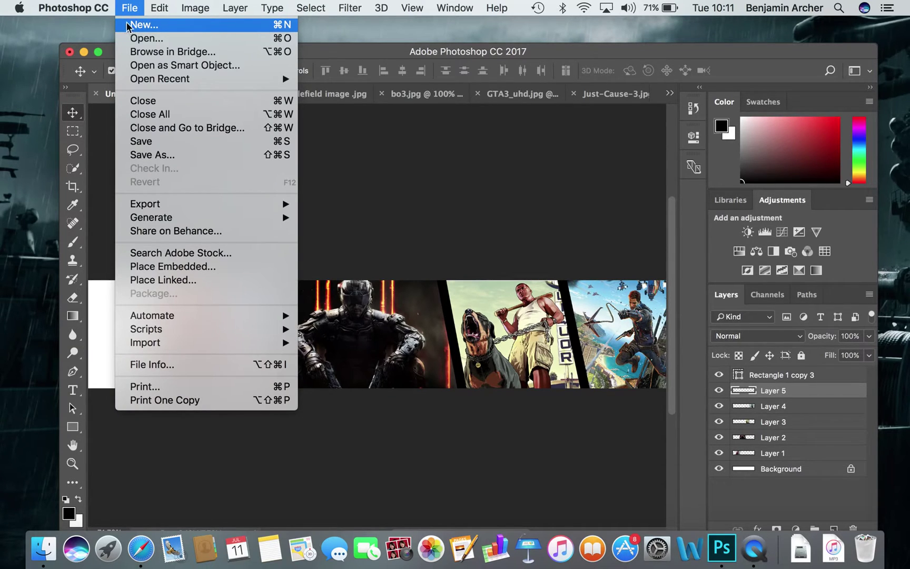
{"action": "left_click", "coordinate": [157, 41]}
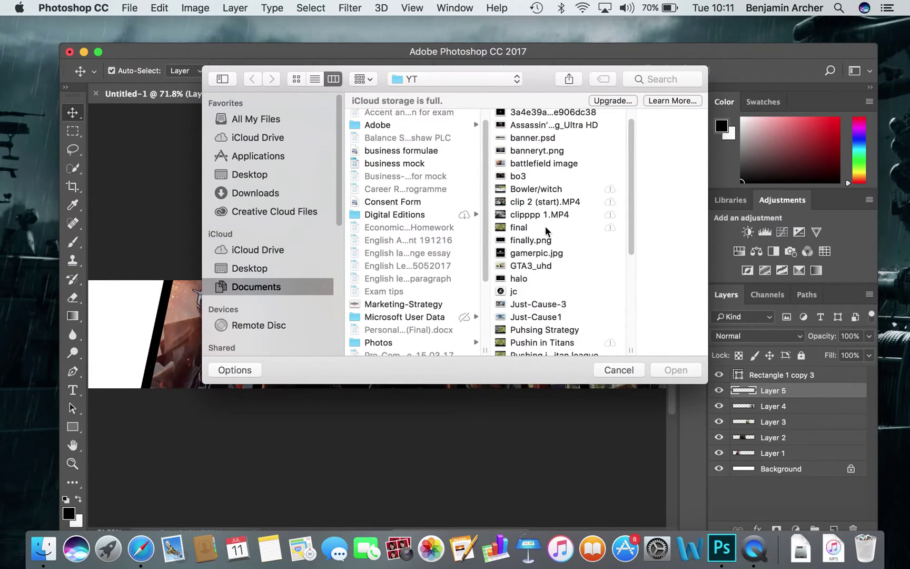
{"action": "left_click", "coordinate": [579, 126]}
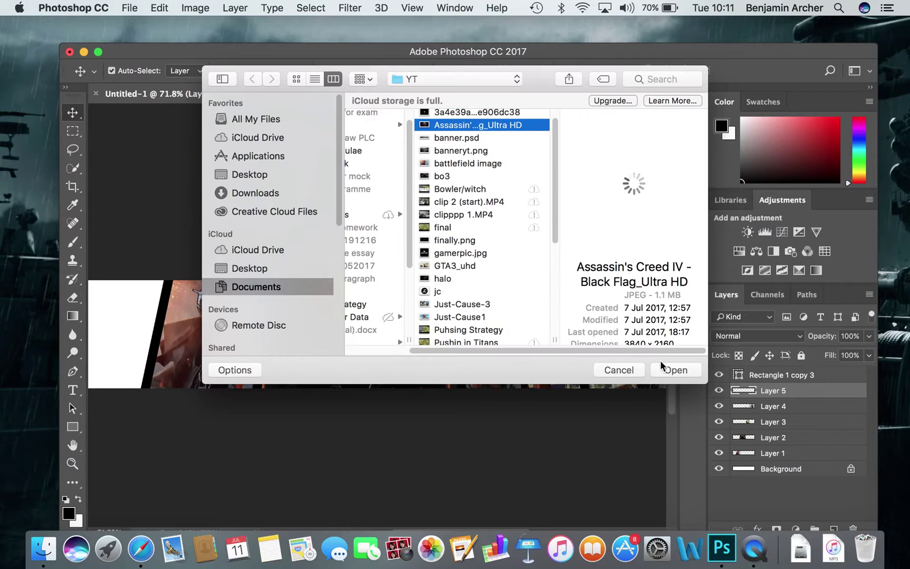
{"action": "left_click", "coordinate": [665, 370]}
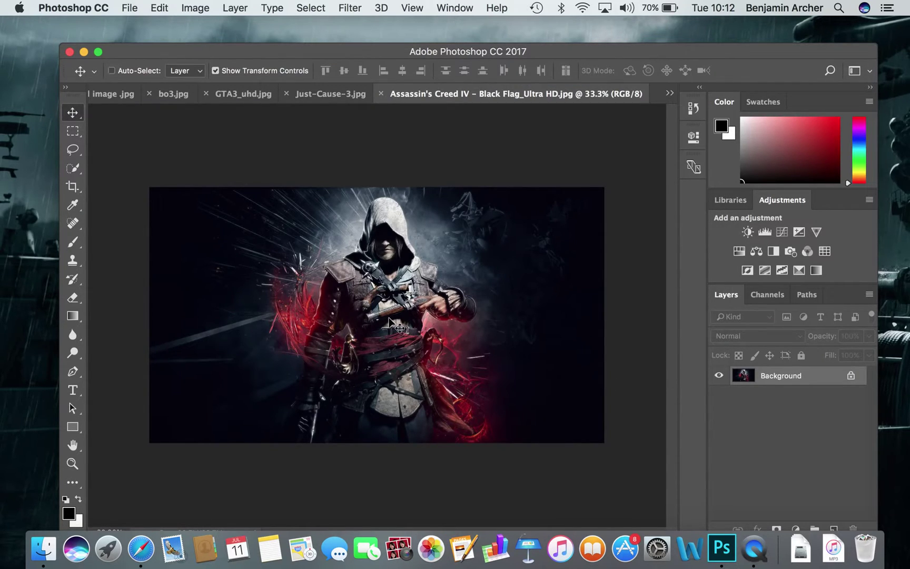
Step: Copy the entire Assassin's Creed IV image and return to the Untitled-1 banner document
{"action": "key", "text": "super+a"}
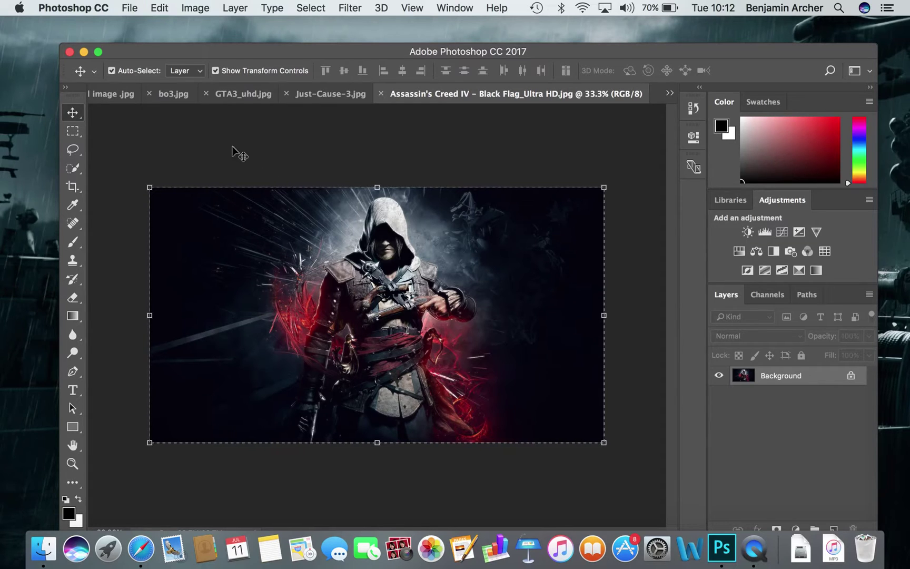
{"action": "left_click", "coordinate": [115, 95]}
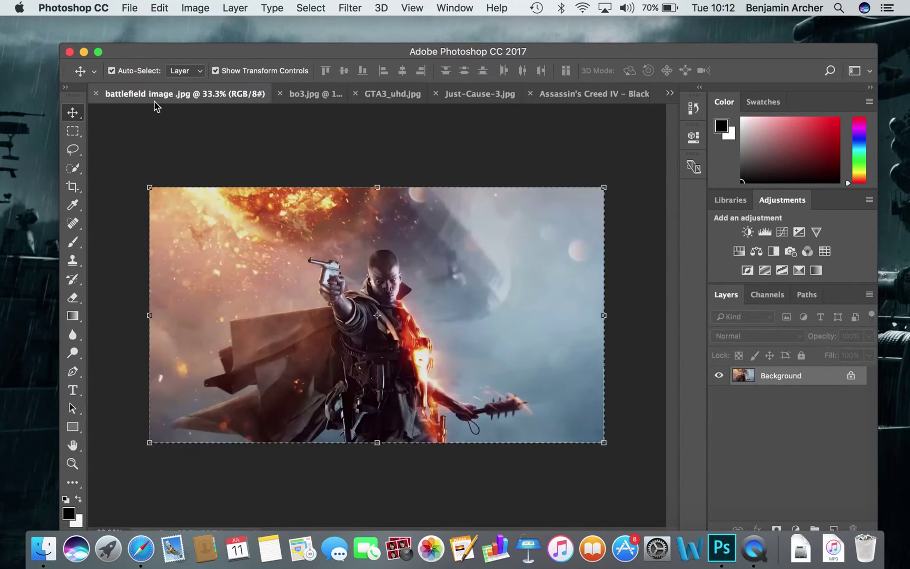
{"action": "left_click", "coordinate": [670, 93]}
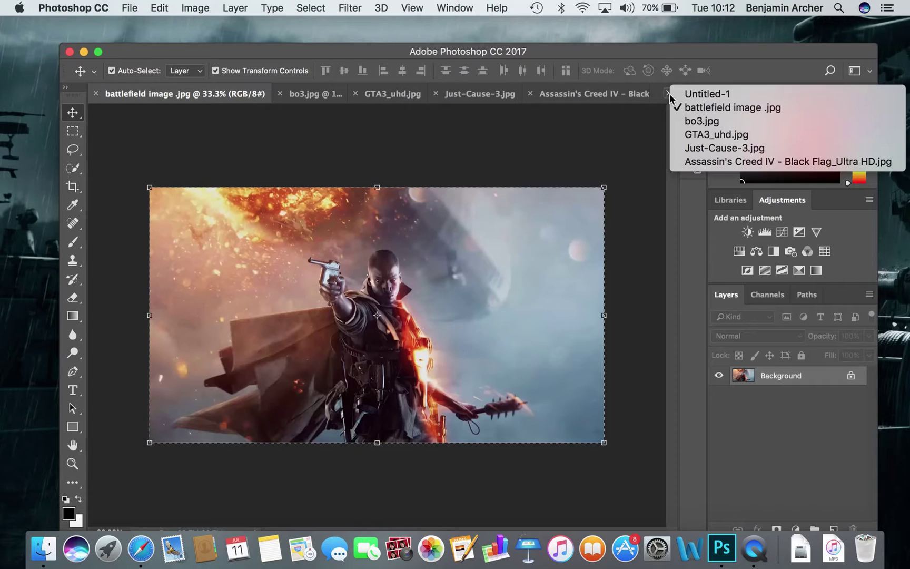
{"action": "left_click", "coordinate": [695, 94]}
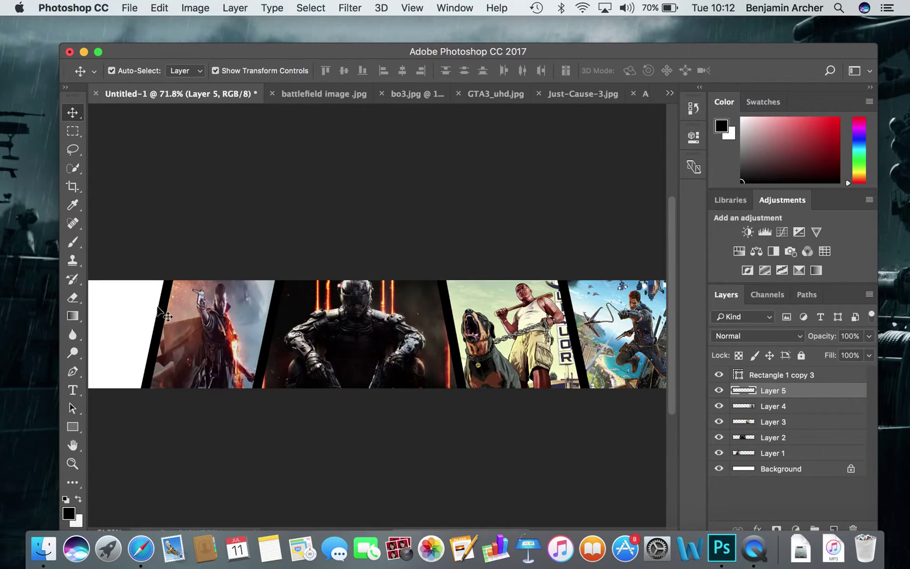
Step: Paste the Assassin's Creed image, scale it to about 18.8% width and 22.5% height, and place it over the banner's empty first section
{"action": "key", "text": "super+v"}
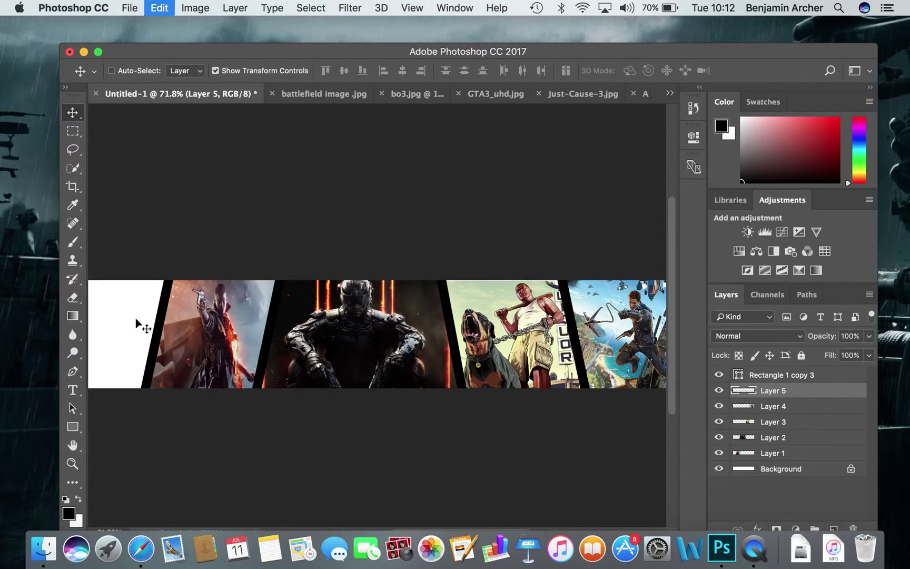
{"action": "left_click_drag", "start_coordinate": [116, 289], "coordinate": [163, 245]}
{"action": "left_click_drag", "start_coordinate": [110, 236], "coordinate": [216, 255]}
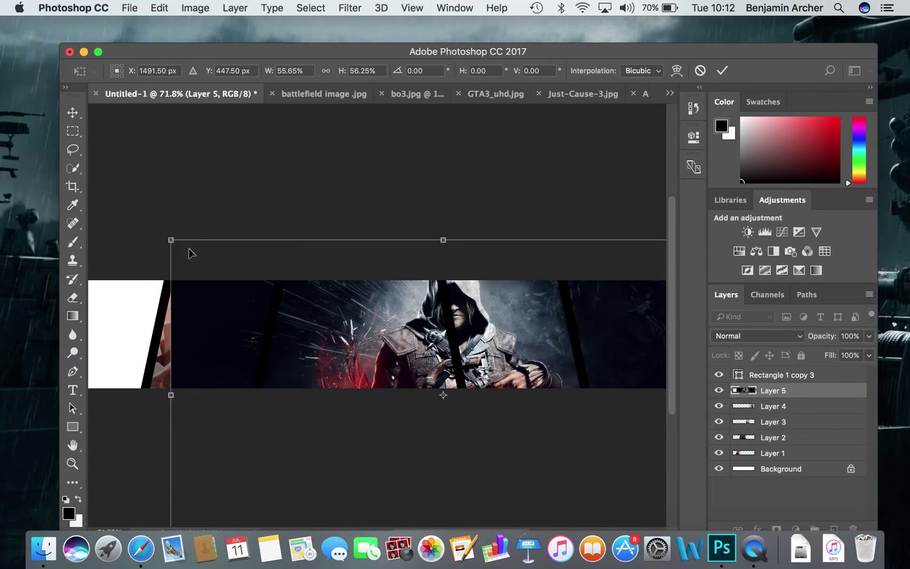
{"action": "left_click_drag", "start_coordinate": [170, 235], "coordinate": [532, 424]}
{"action": "left_click_drag", "start_coordinate": [538, 466], "coordinate": [125, 302]}
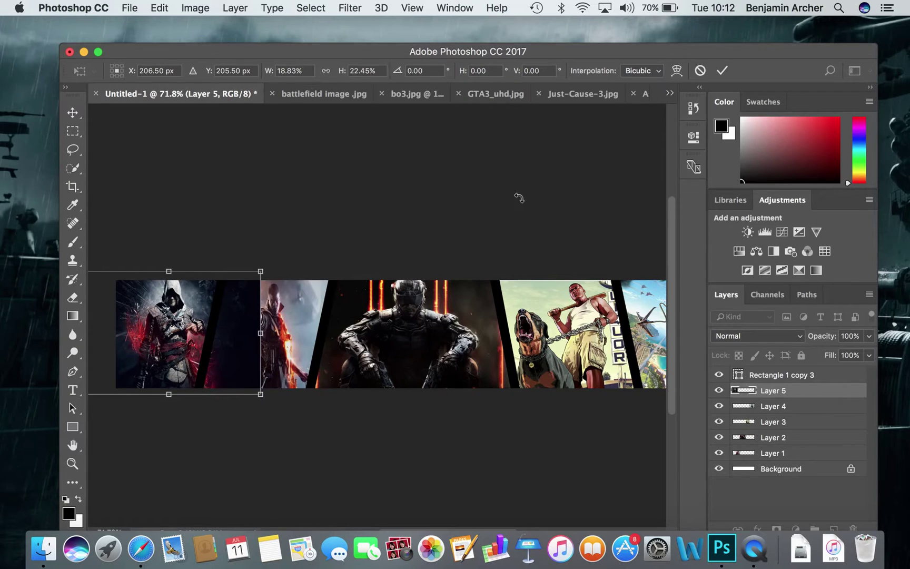
{"action": "left_click", "coordinate": [722, 70]}
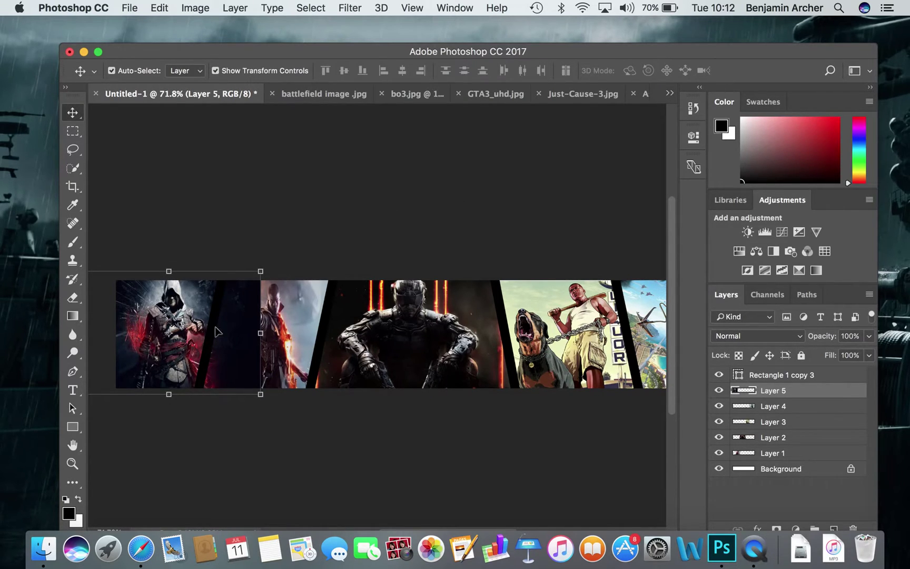
Step: Erase the part of the Assassin's Creed image covering the Battlefield section up to the first slanted bar, then deselect the layer
{"action": "left_click", "coordinate": [72, 298]}
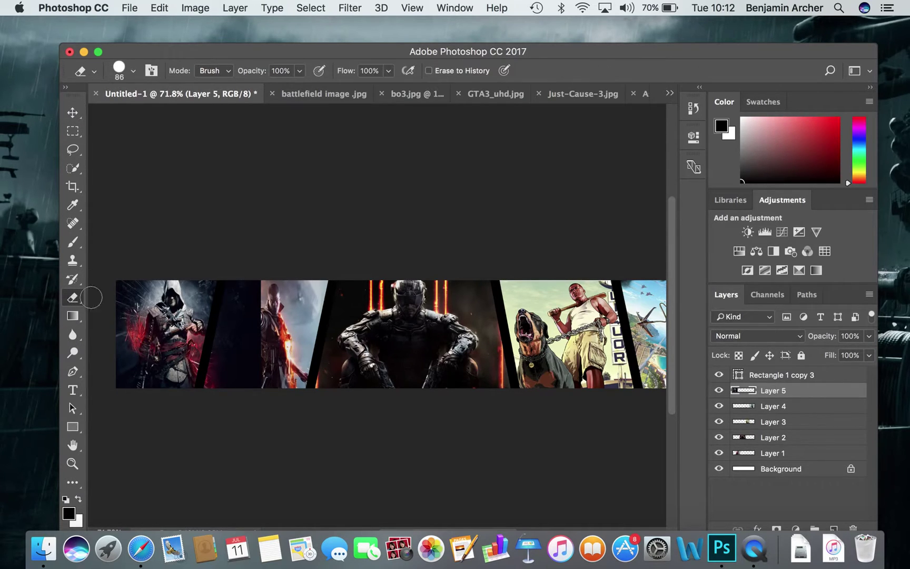
{"action": "mouse_move", "coordinate": [242, 295]}
{"action": "left_mouse_down"}
{"action": "mouse_move", "coordinate": [258, 283]}
{"action": "mouse_move", "coordinate": [256, 382]}
{"action": "mouse_move", "coordinate": [235, 394]}
{"action": "mouse_move", "coordinate": [234, 375]}
{"action": "mouse_move", "coordinate": [216, 387]}
{"action": "mouse_move", "coordinate": [239, 346]}
{"action": "mouse_move", "coordinate": [241, 370]}
{"action": "mouse_move", "coordinate": [241, 282]}
{"action": "mouse_move", "coordinate": [217, 366]}
{"action": "left_mouse_up"}
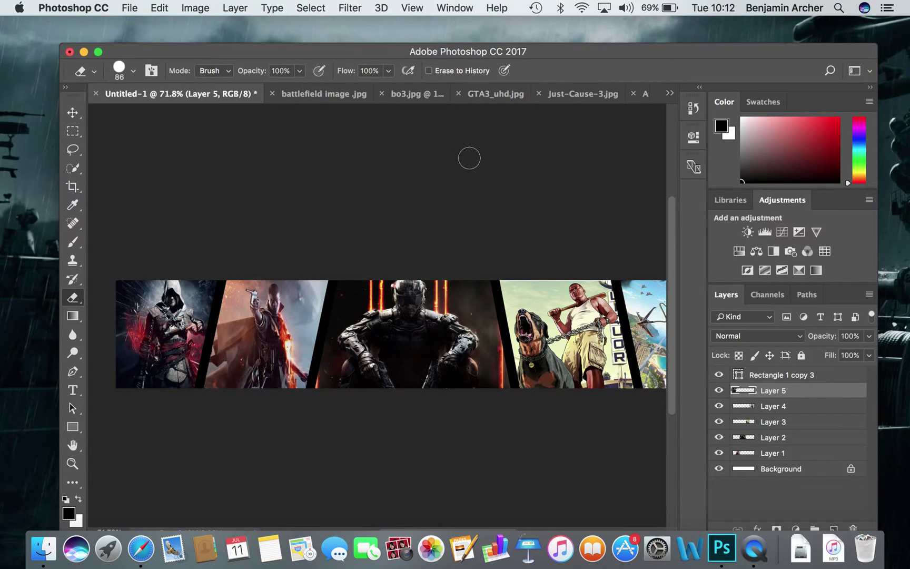
{"action": "left_click", "coordinate": [72, 113]}
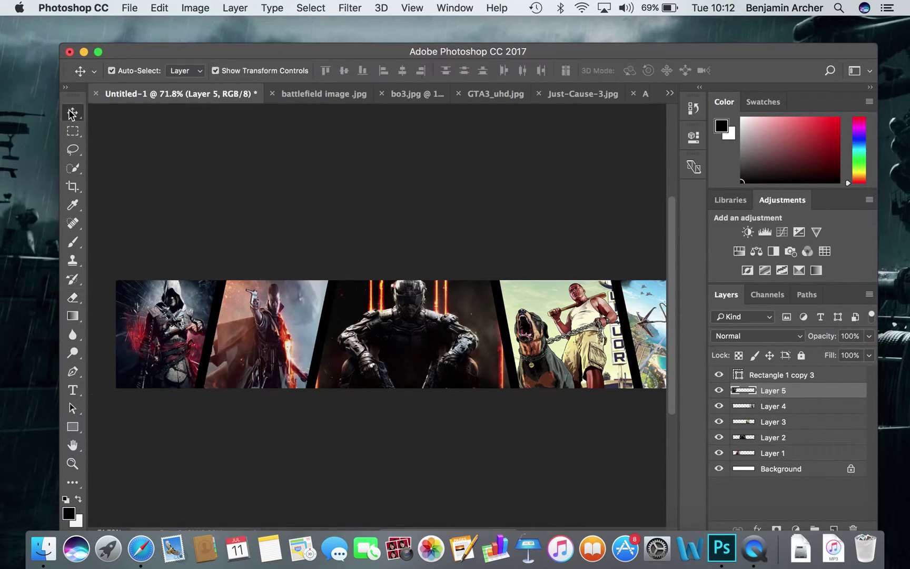
{"action": "left_click", "coordinate": [398, 449]}
{"action": "scroll", "coordinate": [529, 412], "scroll_direction": "up", "scroll_amount": 1}
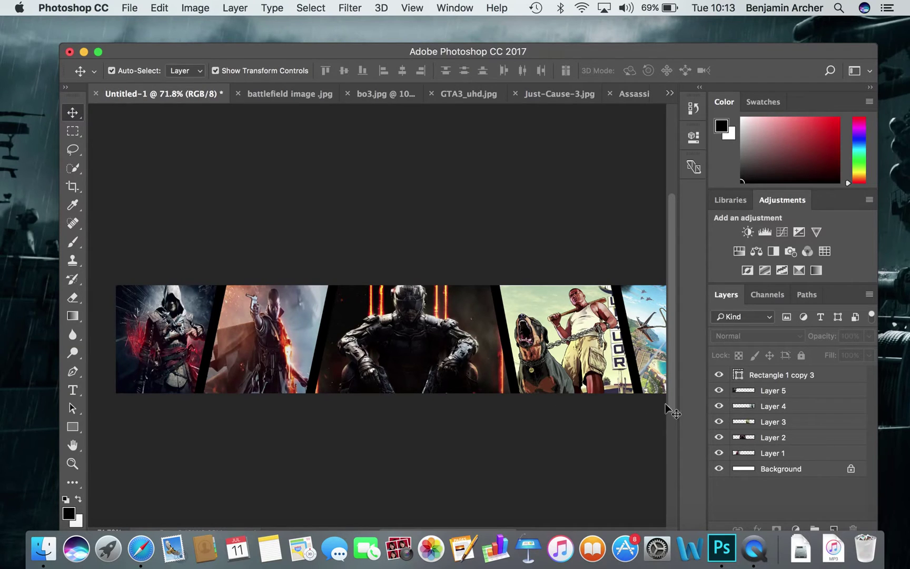
Step: Add a Stroke layer style to the slanted bars on Rectangle 1 copy 3
{"action": "left_click", "coordinate": [777, 380]}
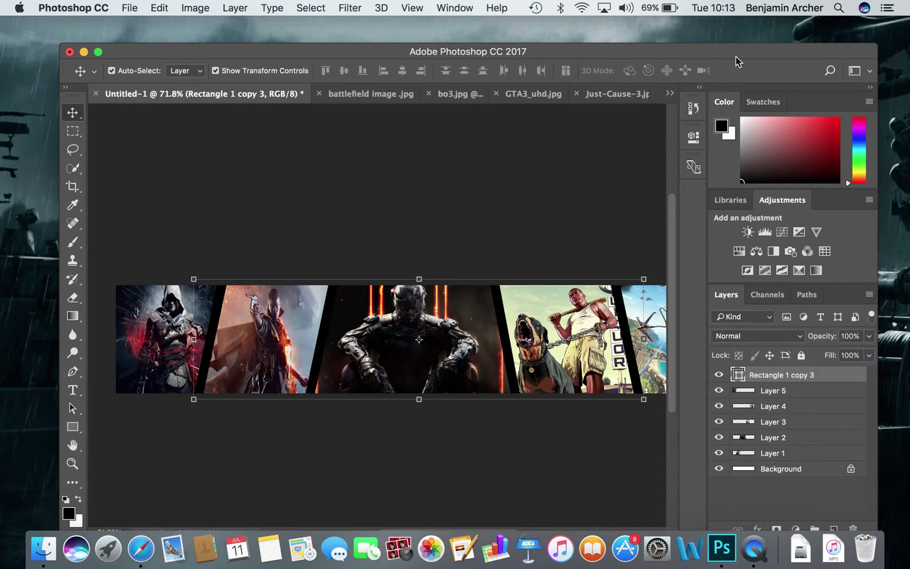
{"action": "left_click_drag", "start_coordinate": [736, 61], "coordinate": [738, 55]}
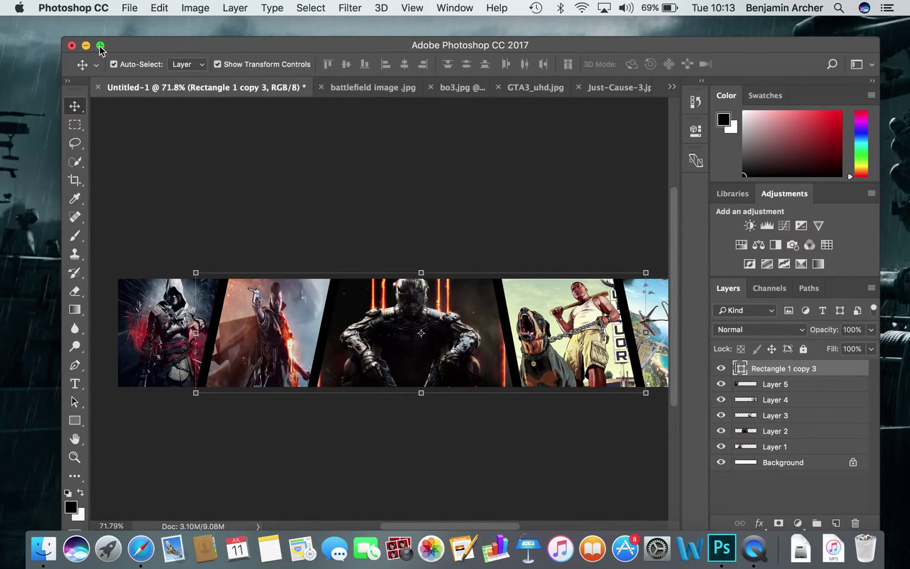
{"action": "left_click_drag", "start_coordinate": [244, 58], "coordinate": [169, 38]}
{"action": "left_click_drag", "start_coordinate": [581, 29], "coordinate": [671, 46]}
{"action": "left_click", "coordinate": [777, 521]}
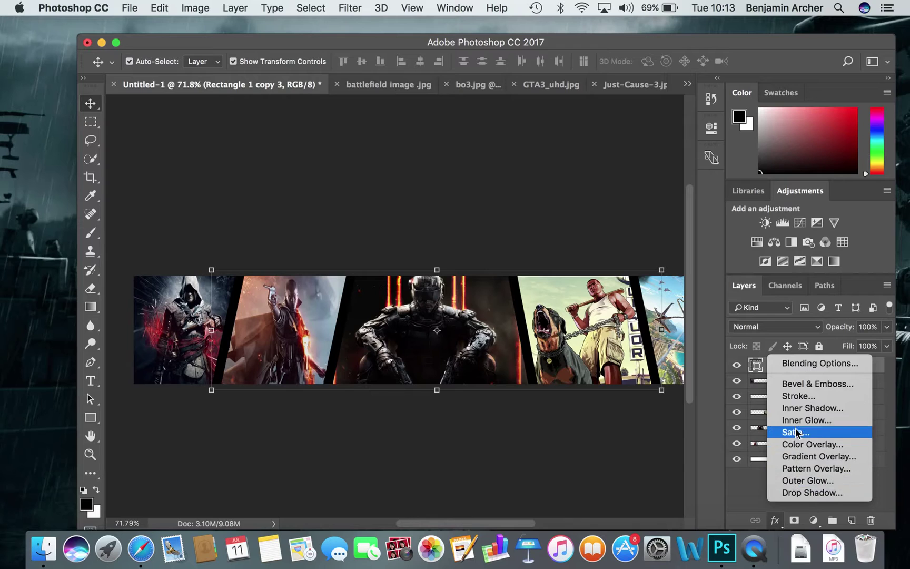
{"action": "left_click", "coordinate": [798, 397]}
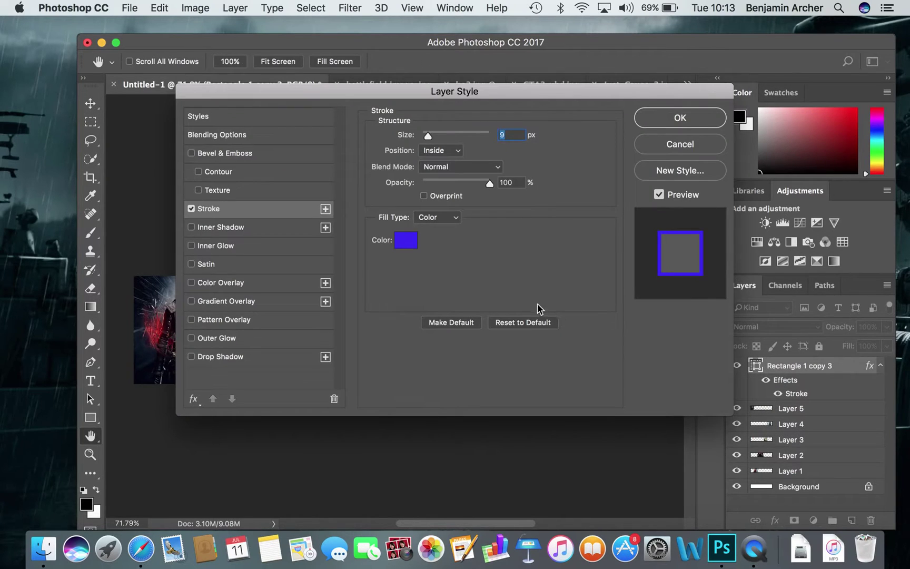
{"action": "left_click_drag", "start_coordinate": [500, 99], "coordinate": [475, 219]}
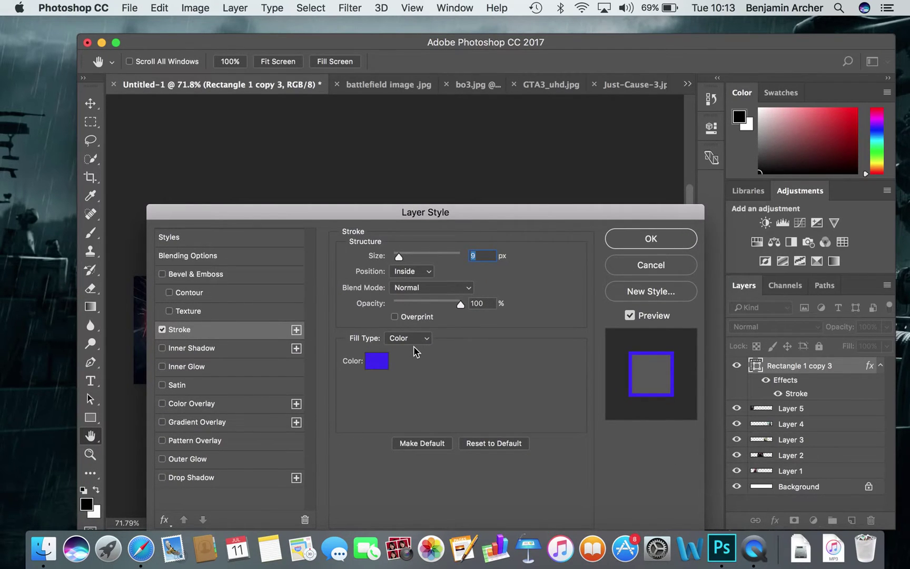
Step: Set the bars' stroke colour to bright red
{"action": "left_click", "coordinate": [377, 361]}
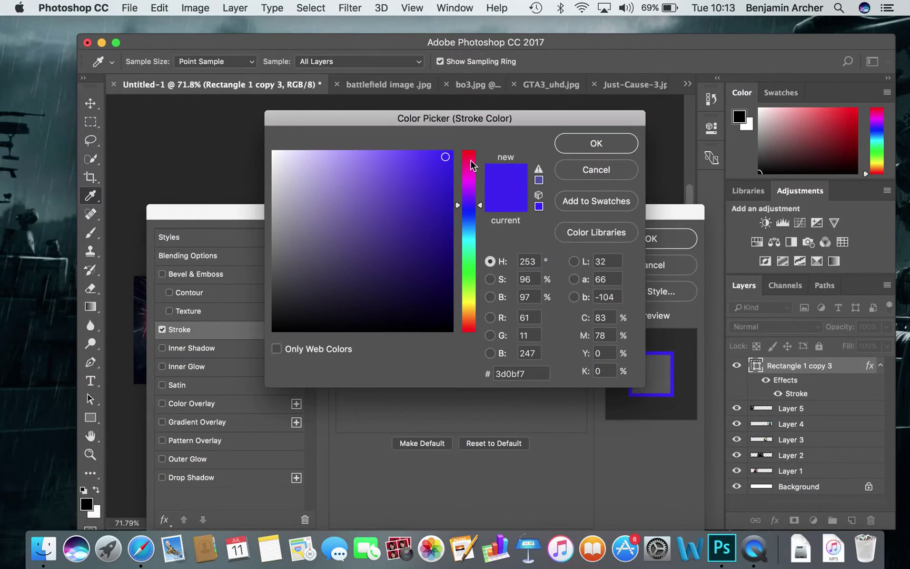
{"action": "left_click_drag", "start_coordinate": [473, 165], "coordinate": [451, 155]}
{"action": "left_click", "coordinate": [581, 148]}
{"action": "mouse_move", "coordinate": [524, 211]}
{"action": "left_mouse_down"}
{"action": "mouse_move", "coordinate": [512, 421]}
{"action": "mouse_move", "coordinate": [515, 410]}
{"action": "mouse_move", "coordinate": [490, 420]}
{"action": "mouse_move", "coordinate": [482, 368]}
{"action": "mouse_move", "coordinate": [487, 304]}
{"action": "mouse_move", "coordinate": [520, 215]}
{"action": "mouse_move", "coordinate": [531, 498]}
{"action": "mouse_move", "coordinate": [545, 228]}
{"action": "mouse_move", "coordinate": [536, 206]}
{"action": "left_mouse_up"}
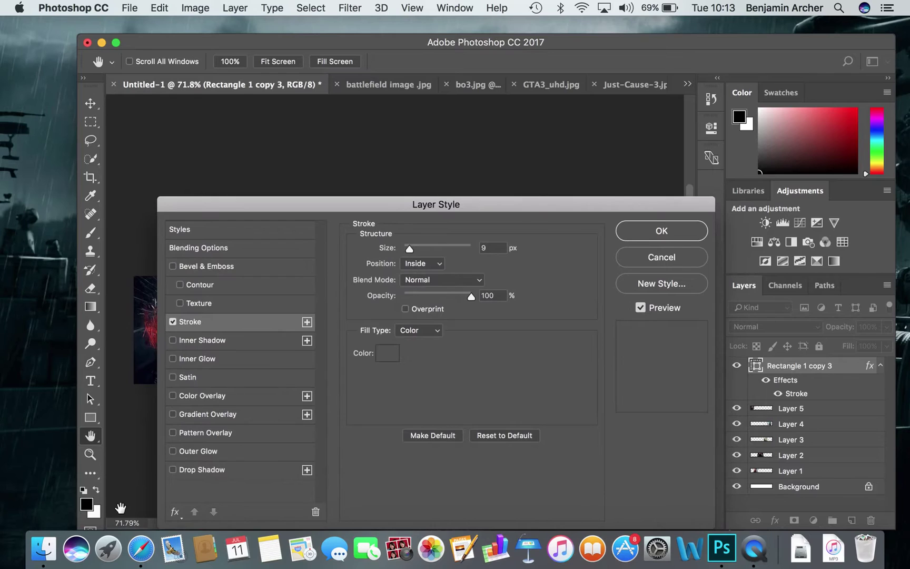
Step: Enable Color Overlay for the bars, and try Gradient Overlay and Pattern Overlay before turning those two off
{"action": "left_click", "coordinate": [209, 398]}
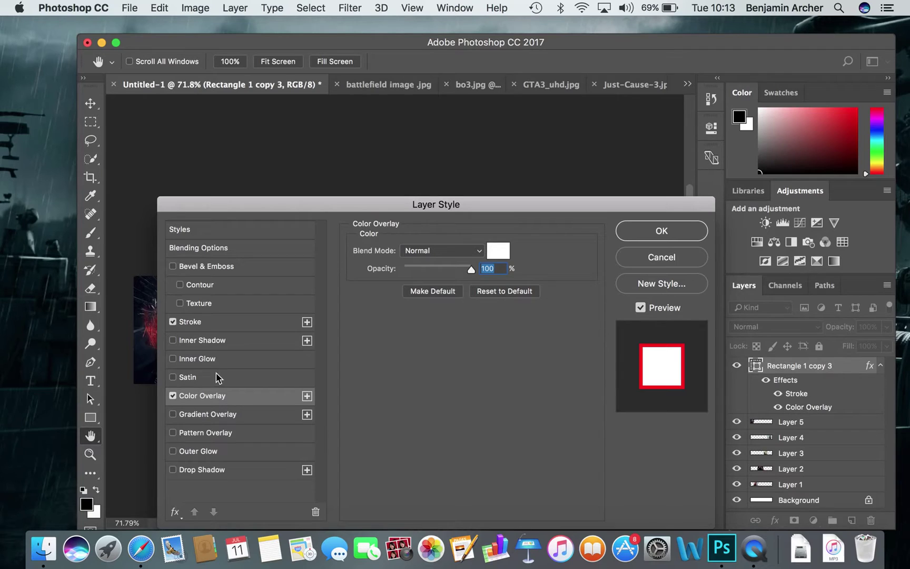
{"action": "left_click", "coordinate": [217, 416]}
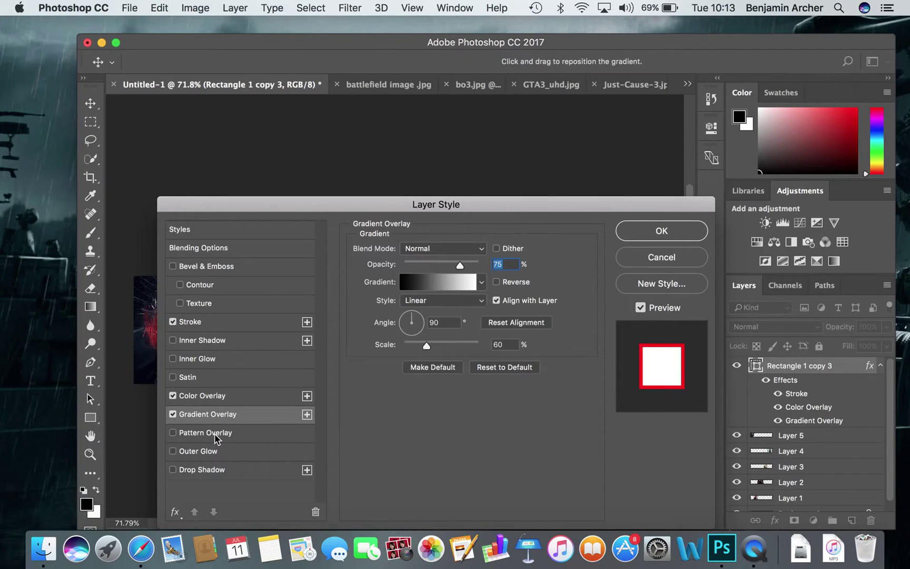
{"action": "left_click", "coordinate": [216, 434]}
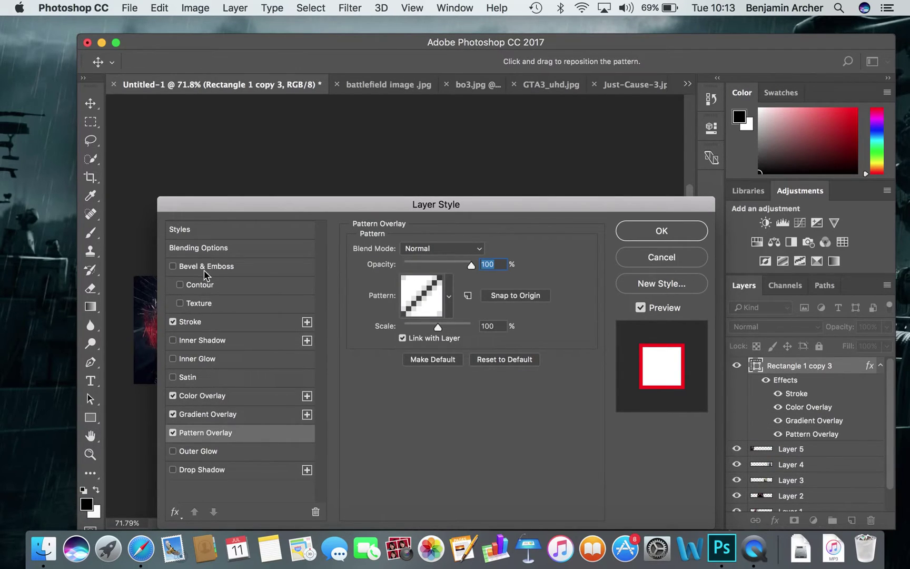
{"action": "left_click", "coordinate": [173, 414]}
{"action": "left_click", "coordinate": [172, 433]}
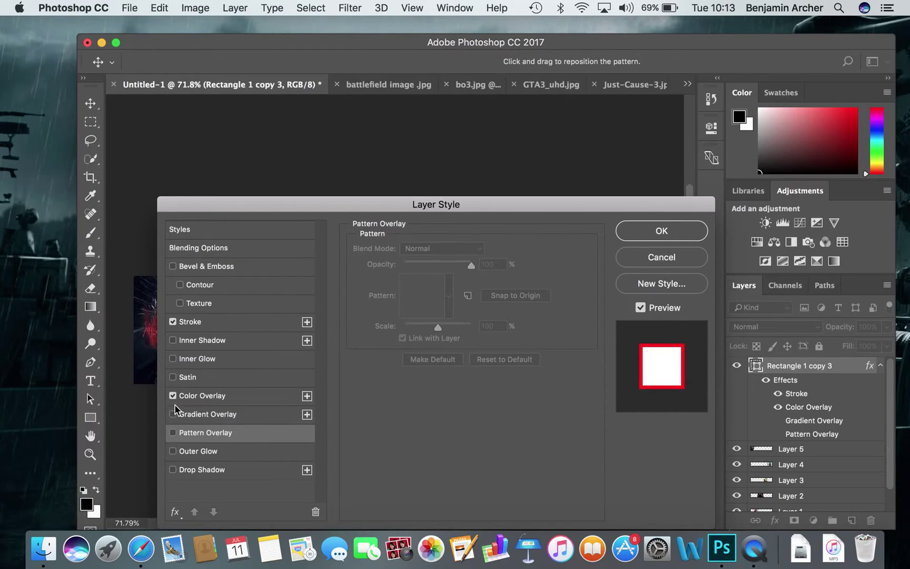
Step: Set the Color Overlay colour of the bars to bright red
{"action": "left_click", "coordinate": [209, 401]}
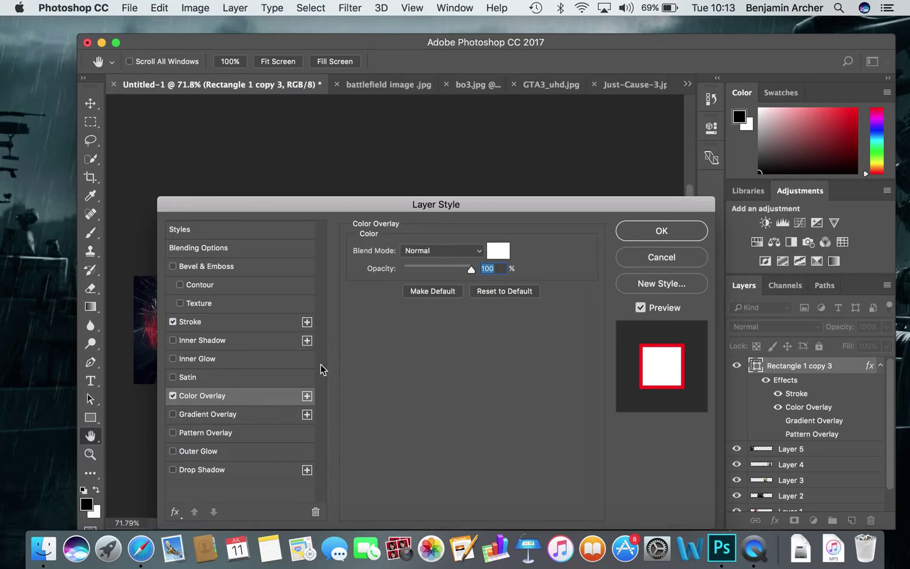
{"action": "left_click", "coordinate": [499, 251]}
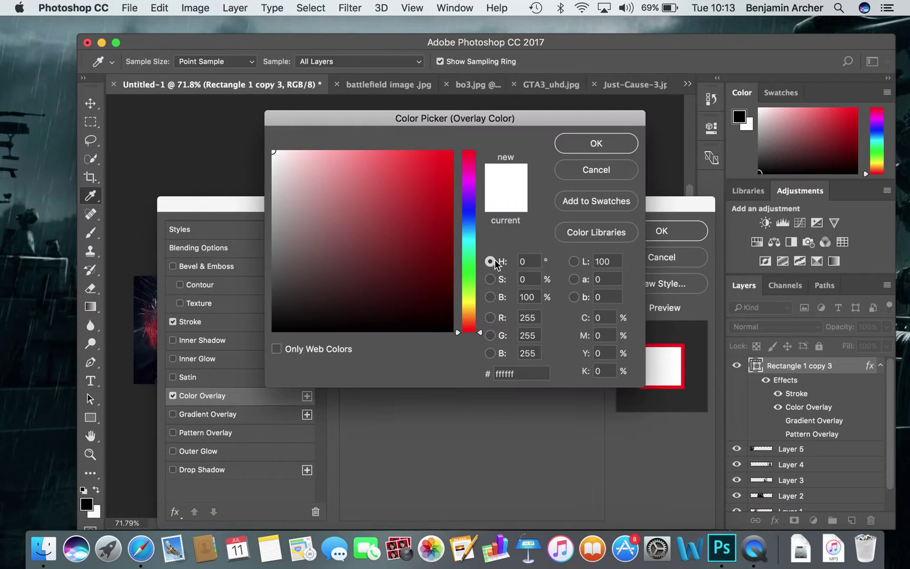
{"action": "left_click", "coordinate": [464, 159]}
{"action": "mouse_move", "coordinate": [462, 155]}
{"action": "left_mouse_down"}
{"action": "mouse_move", "coordinate": [471, 151]}
{"action": "mouse_move", "coordinate": [438, 161]}
{"action": "mouse_move", "coordinate": [452, 151]}
{"action": "left_mouse_up"}
{"action": "left_click", "coordinate": [576, 151]}
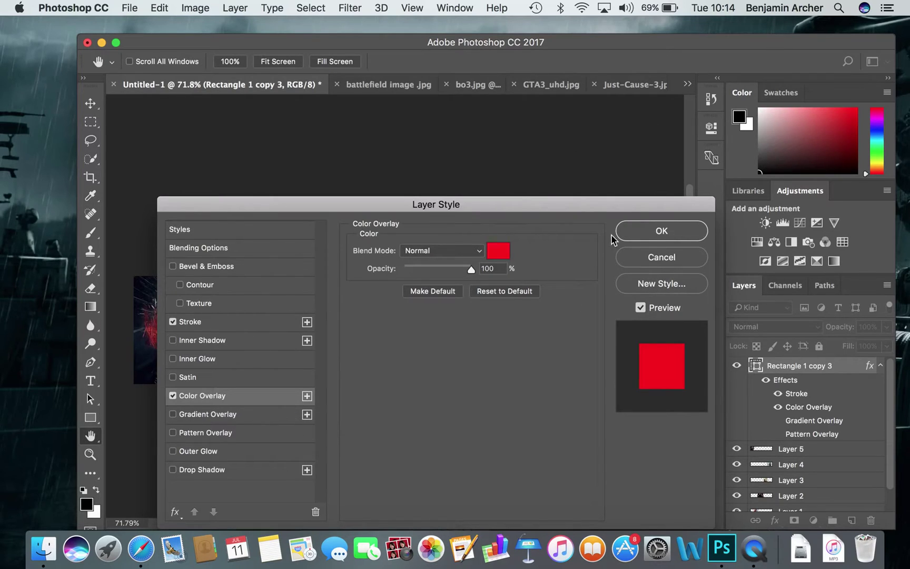
Step: Change the bars' stroke colour to near-black 090909
{"action": "left_click", "coordinate": [213, 322]}
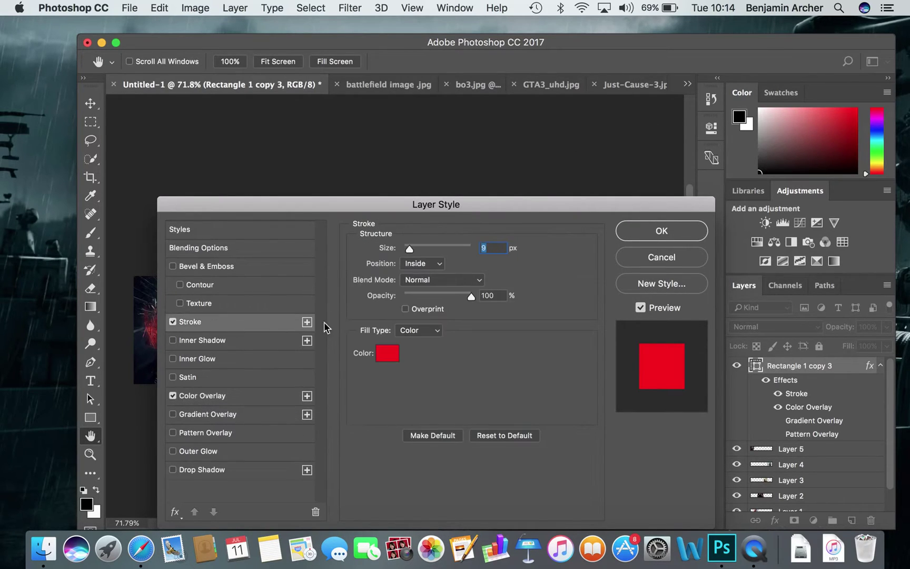
{"action": "left_click", "coordinate": [389, 356]}
{"action": "left_click", "coordinate": [274, 326]}
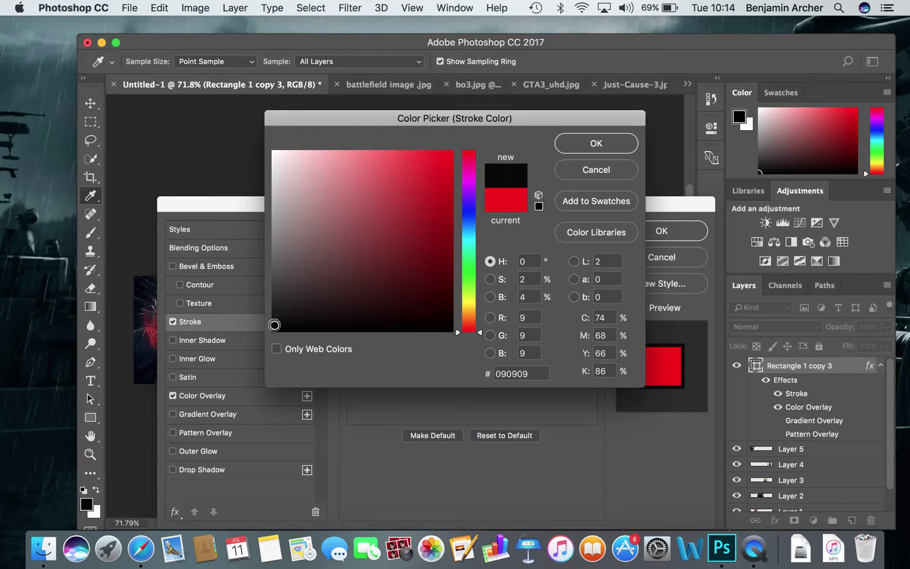
{"action": "left_click", "coordinate": [573, 143]}
{"action": "left_click_drag", "start_coordinate": [525, 205], "coordinate": [496, 389]}
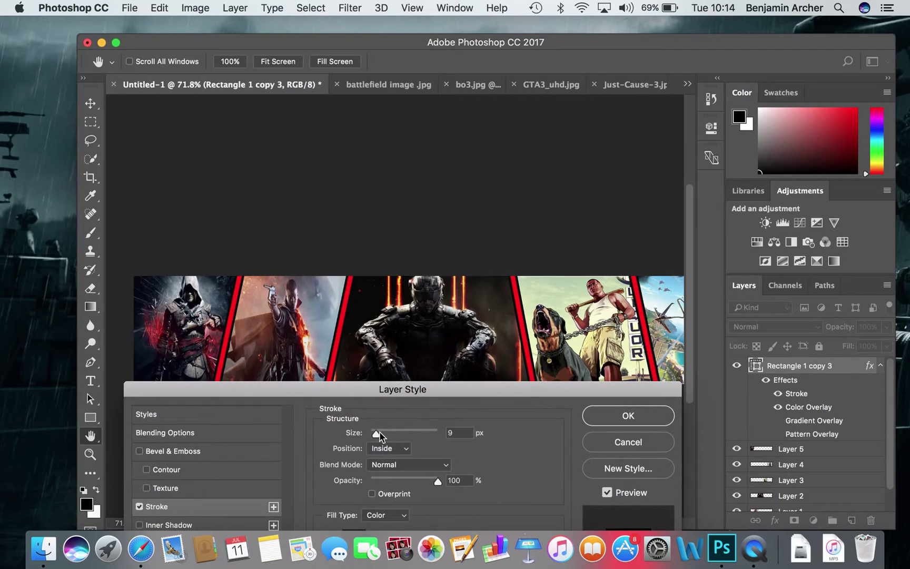
Step: Set the bars' stroke size to 7 px and apply the layer style
{"action": "mouse_move", "coordinate": [378, 430]}
{"action": "left_mouse_down"}
{"action": "mouse_move", "coordinate": [387, 436]}
{"action": "mouse_move", "coordinate": [374, 436]}
{"action": "left_mouse_up"}
{"action": "left_click_drag", "start_coordinate": [375, 393], "coordinate": [554, 156]}
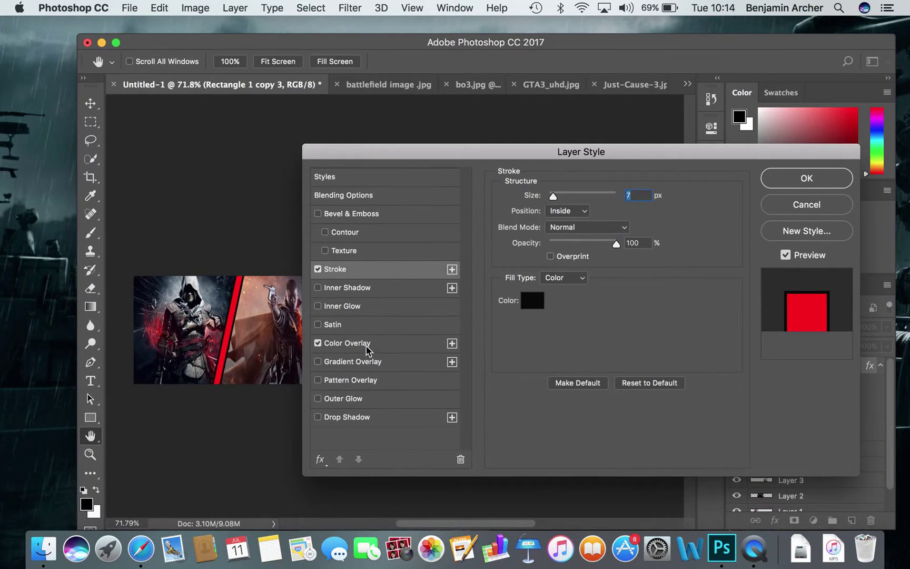
{"action": "left_click", "coordinate": [368, 345]}
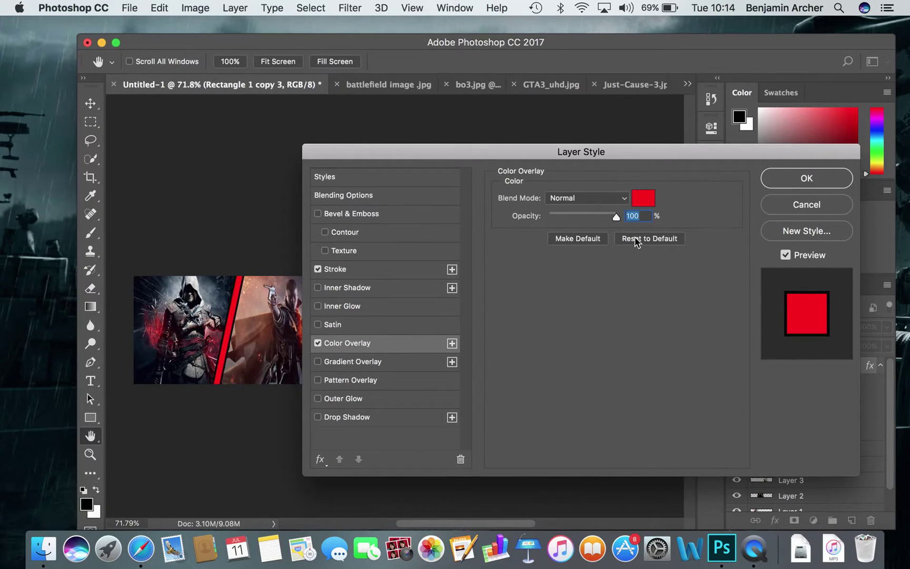
{"action": "left_click", "coordinate": [806, 178]}
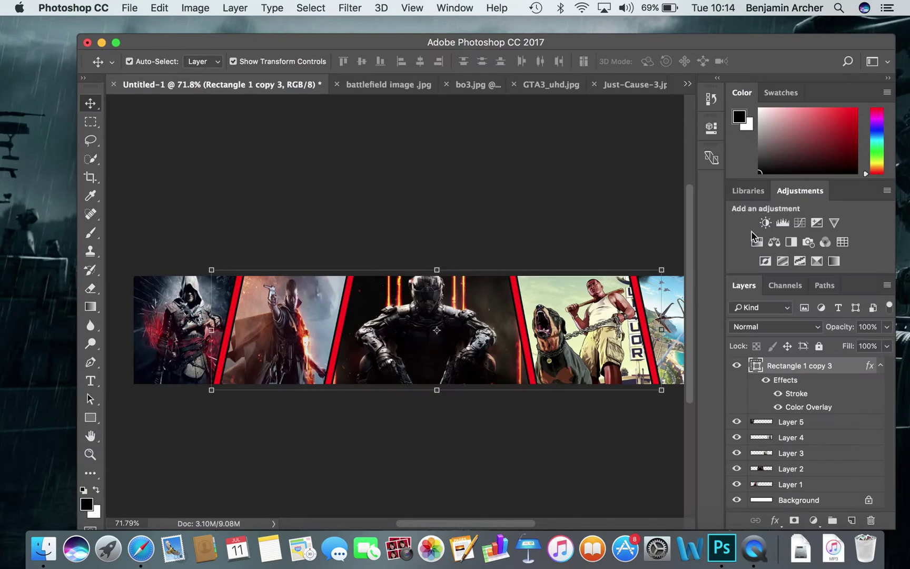
Step: Stretch the Just Cause image to about 119.5% width so it fills the white gap at the banner's end, then deselect it
{"action": "left_click_drag", "start_coordinate": [447, 525], "coordinate": [505, 521]}
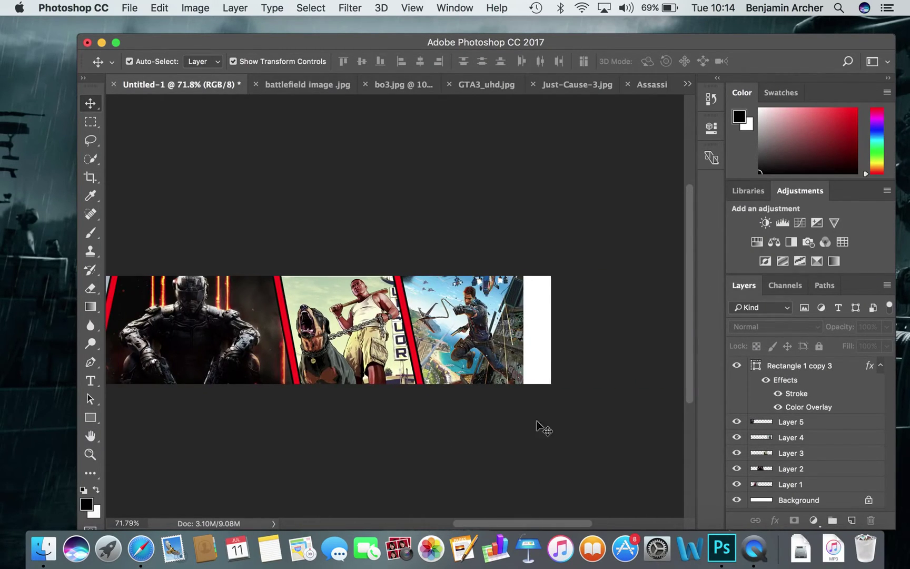
{"action": "left_click", "coordinate": [515, 365]}
{"action": "left_click_drag", "start_coordinate": [524, 322], "coordinate": [551, 320]}
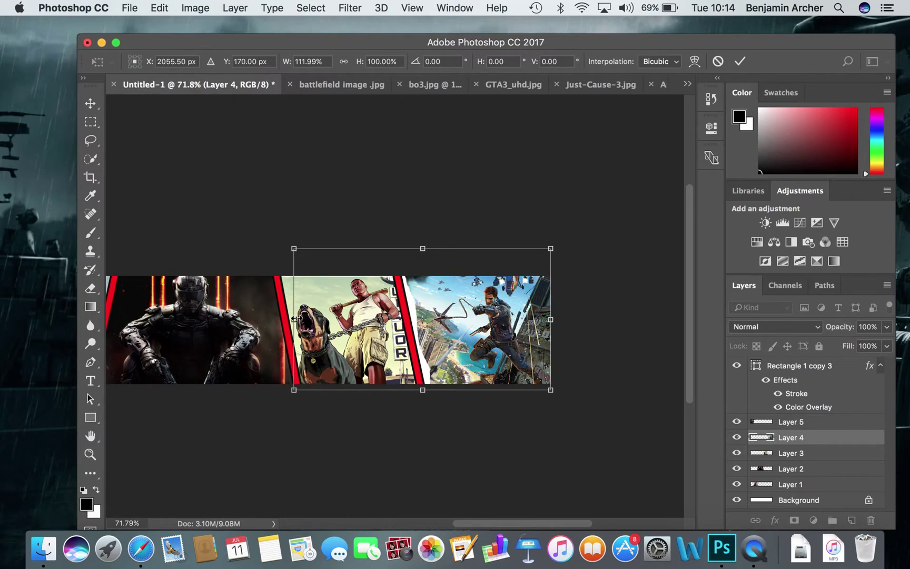
{"action": "left_click_drag", "start_coordinate": [293, 318], "coordinate": [276, 319]}
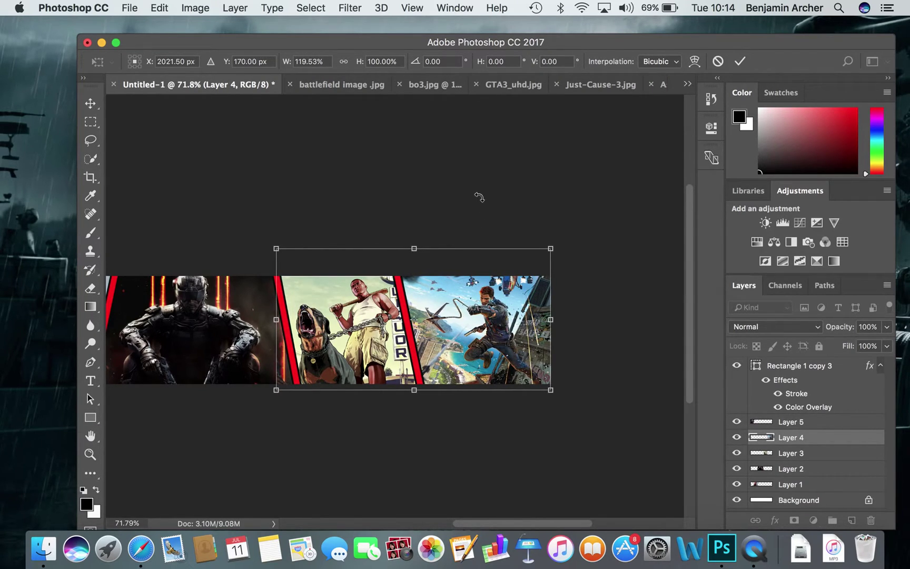
{"action": "left_click", "coordinate": [740, 61]}
{"action": "left_click", "coordinate": [536, 462]}
Step: Add the text JAMBO CLAN over the lower part of the Black Ops 3 image
{"action": "left_click_drag", "start_coordinate": [540, 523], "coordinate": [508, 520]}
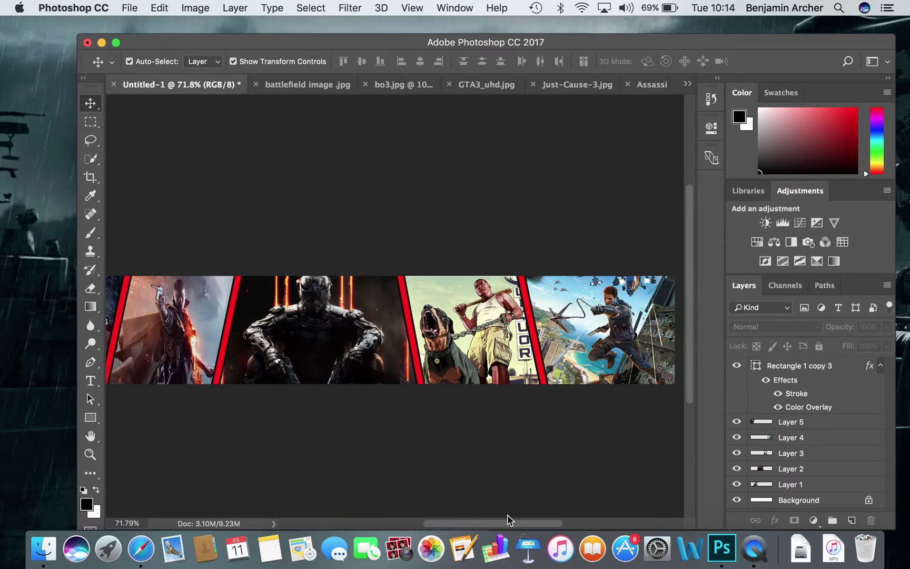
{"action": "left_click_drag", "start_coordinate": [437, 526], "coordinate": [433, 526]}
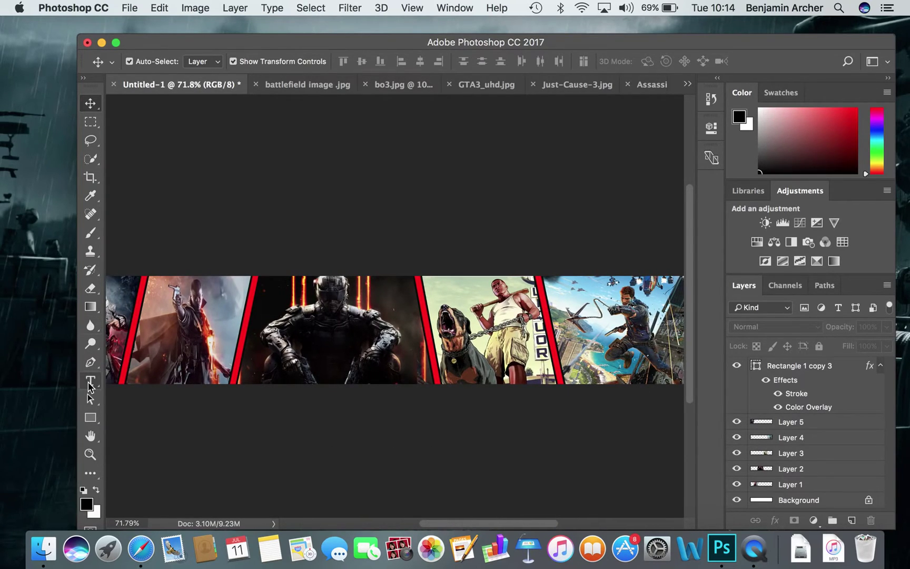
{"action": "left_click", "coordinate": [90, 383]}
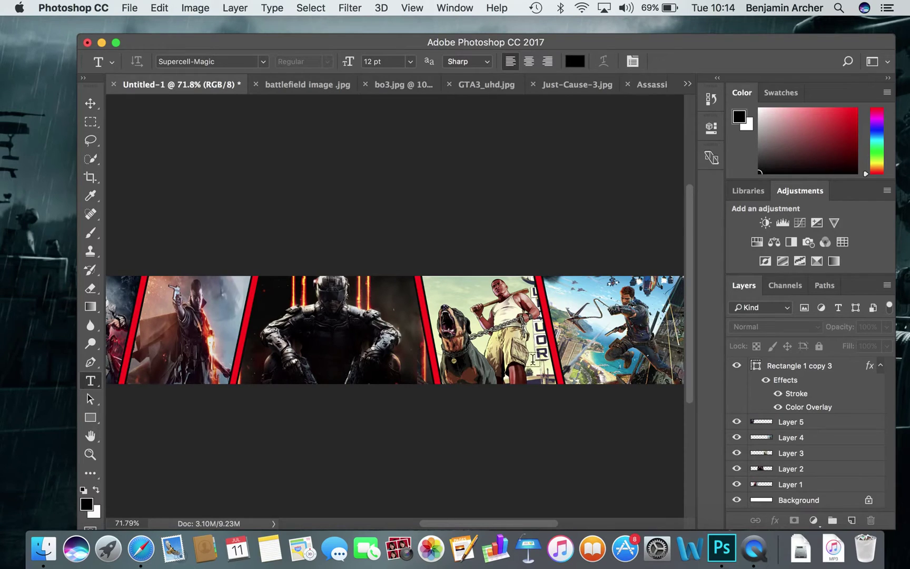
{"action": "left_click", "coordinate": [254, 361]}
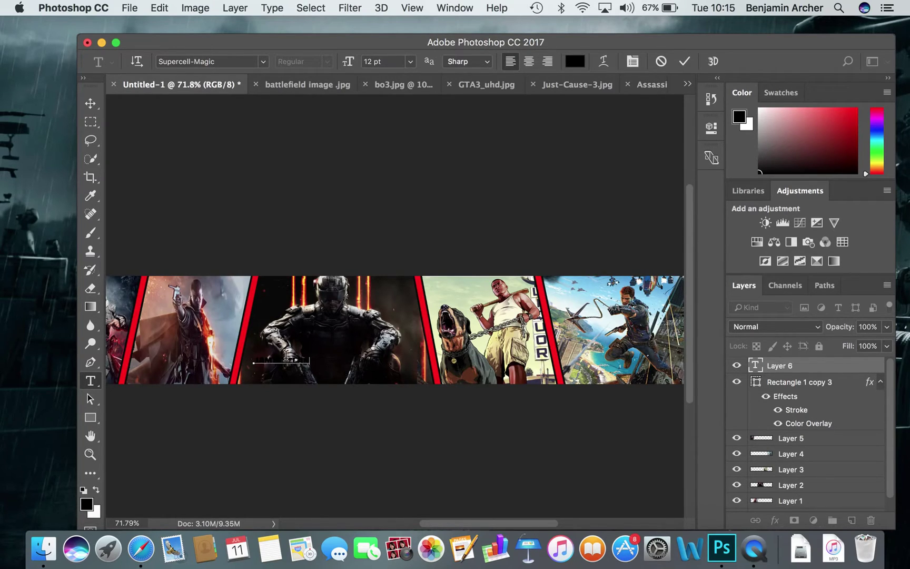
{"action": "left_click_drag", "start_coordinate": [312, 357], "coordinate": [251, 358]}
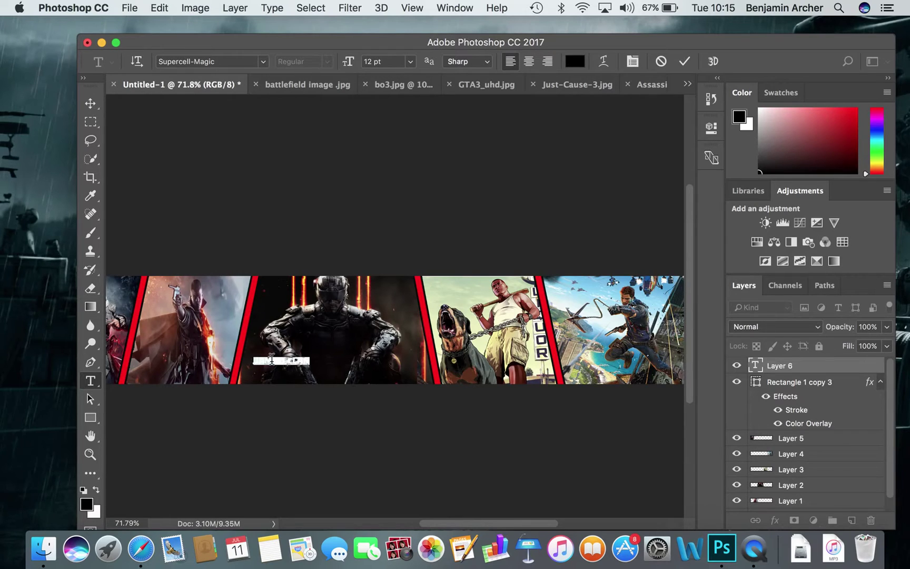
{"action": "right_click", "coordinate": [272, 360]}
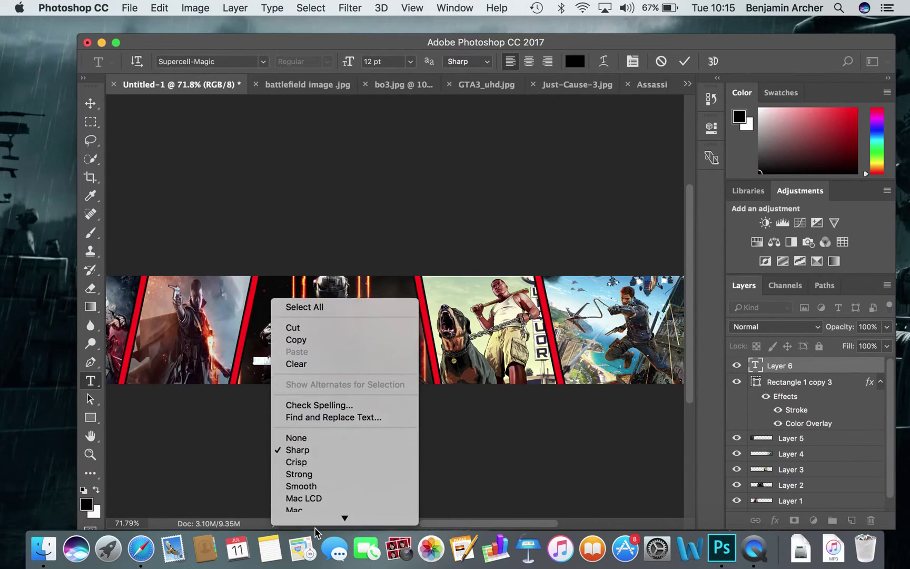
{"action": "left_click", "coordinate": [670, 497]}
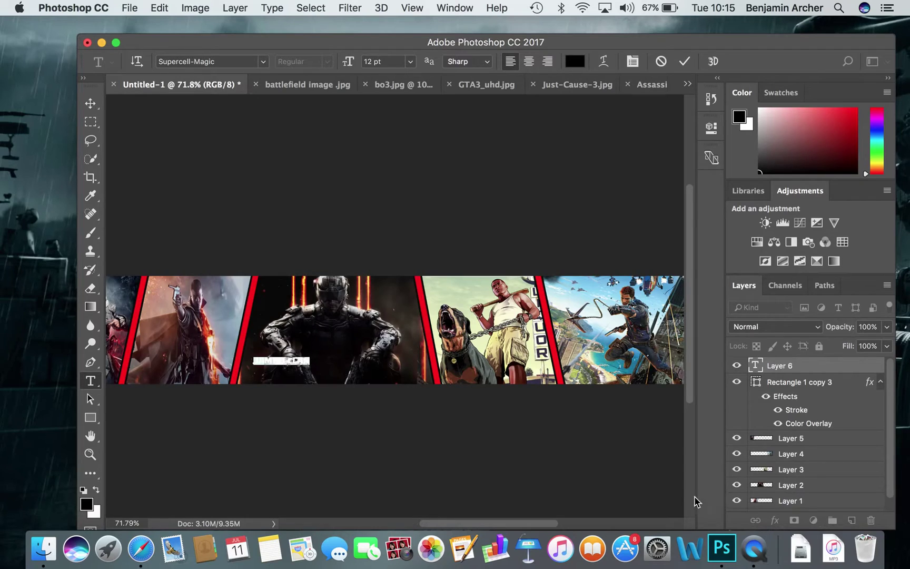
{"action": "left_click", "coordinate": [310, 359]}
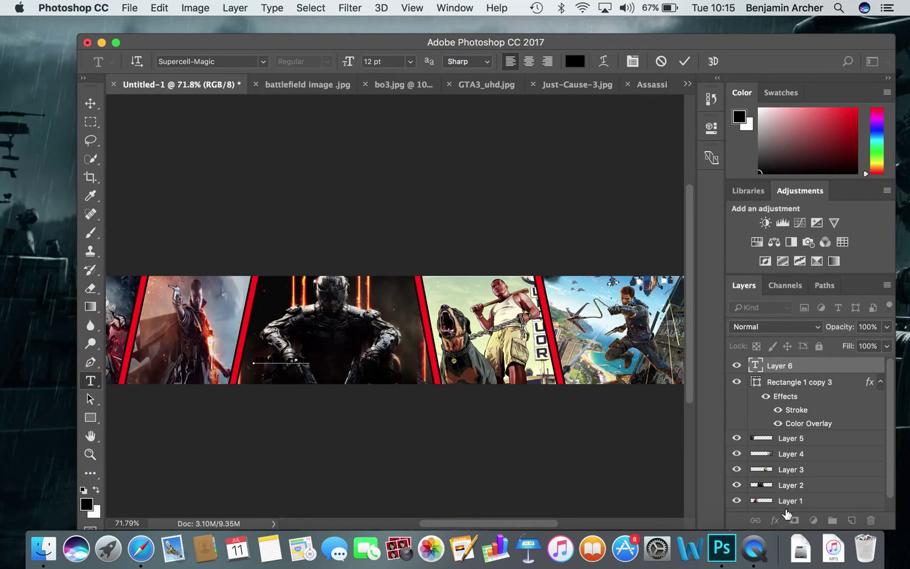
{"action": "left_click", "coordinate": [763, 363]}
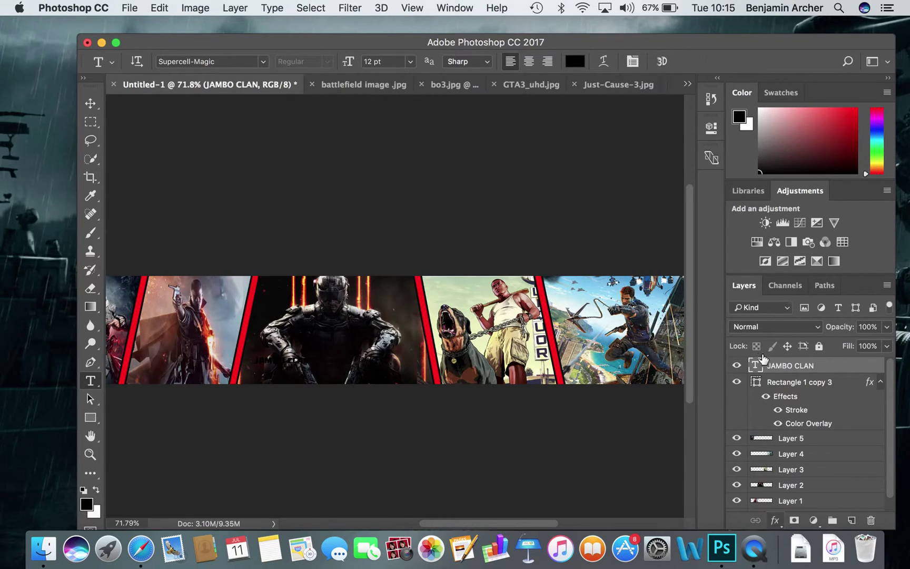
Step: Enlarge the JAMBO CLAN text to about 335.6% width and 693% height and apply the transformation
{"action": "left_click", "coordinate": [774, 521]}
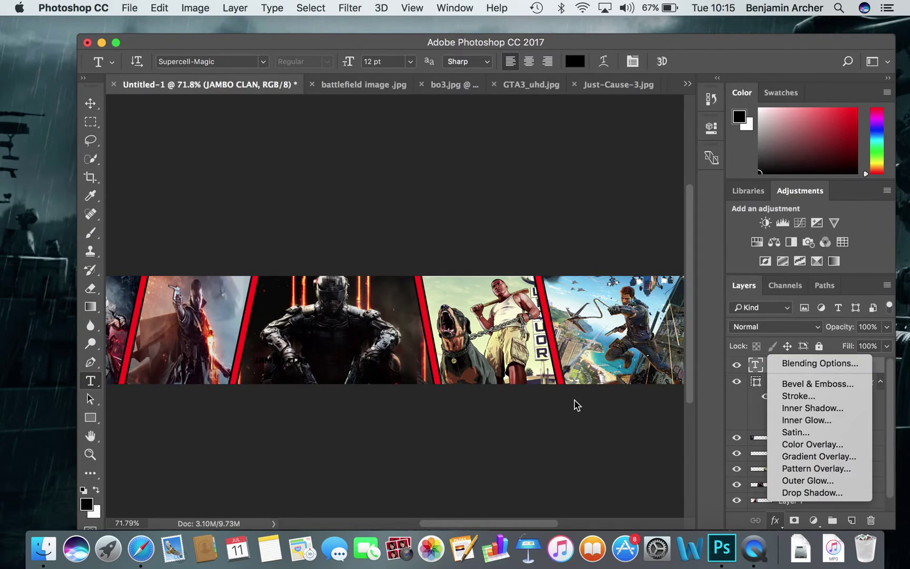
{"action": "left_click", "coordinate": [302, 356]}
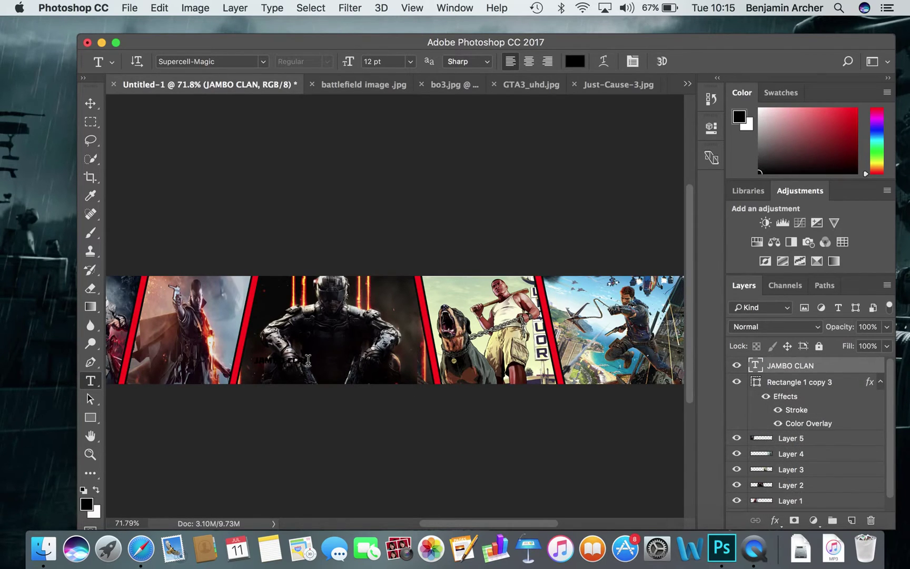
{"action": "left_click", "coordinate": [90, 103]}
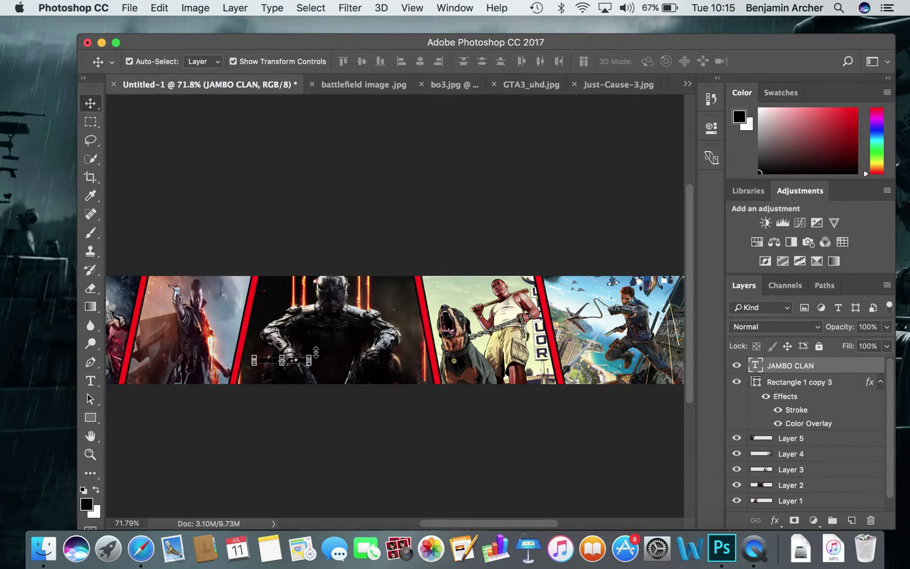
{"action": "left_click_drag", "start_coordinate": [310, 355], "coordinate": [444, 315]}
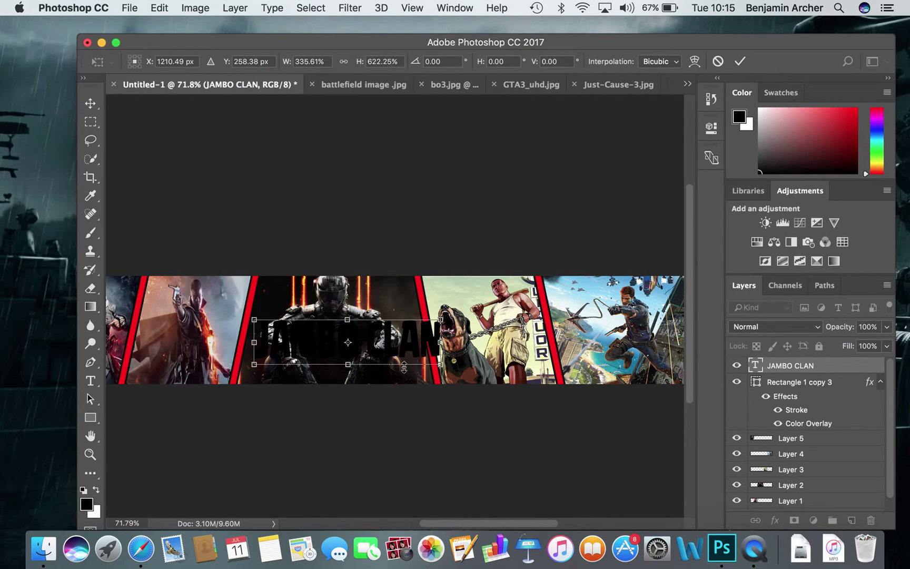
{"action": "mouse_move", "coordinate": [401, 367]}
{"action": "left_mouse_down"}
{"action": "mouse_move", "coordinate": [401, 384]}
{"action": "mouse_move", "coordinate": [401, 374]}
{"action": "left_mouse_up"}
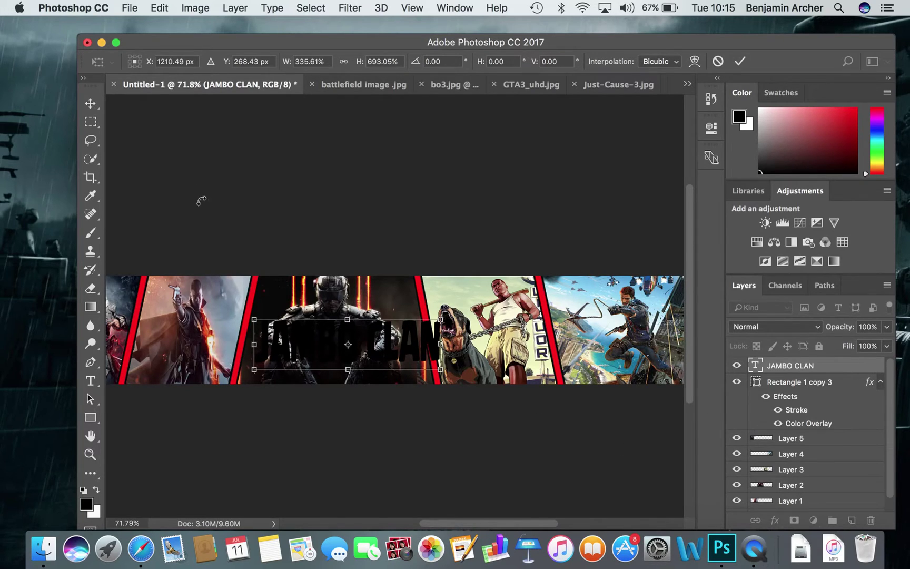
{"action": "left_click", "coordinate": [90, 103]}
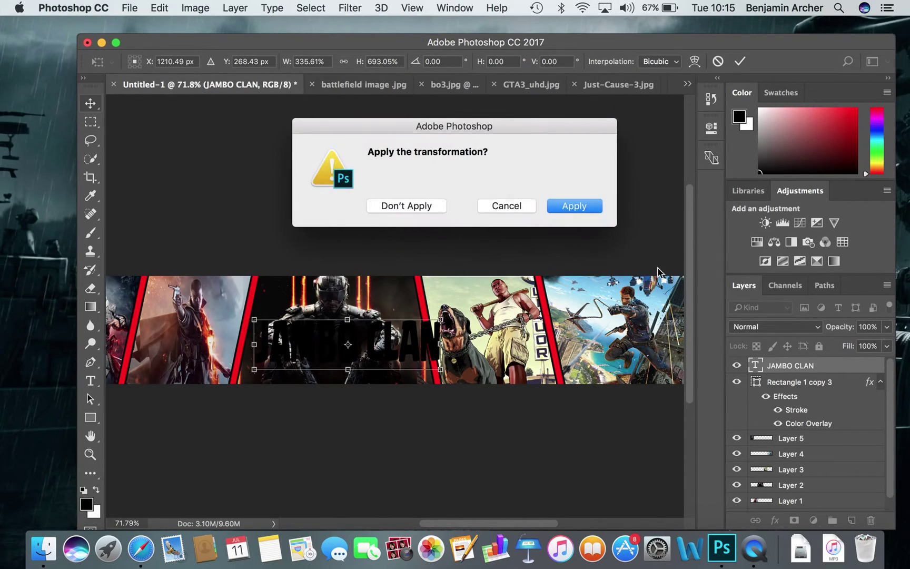
{"action": "left_click", "coordinate": [573, 205]}
Step: Add a white Color Overlay to the JAMBO CLAN text
{"action": "left_click", "coordinate": [775, 520]}
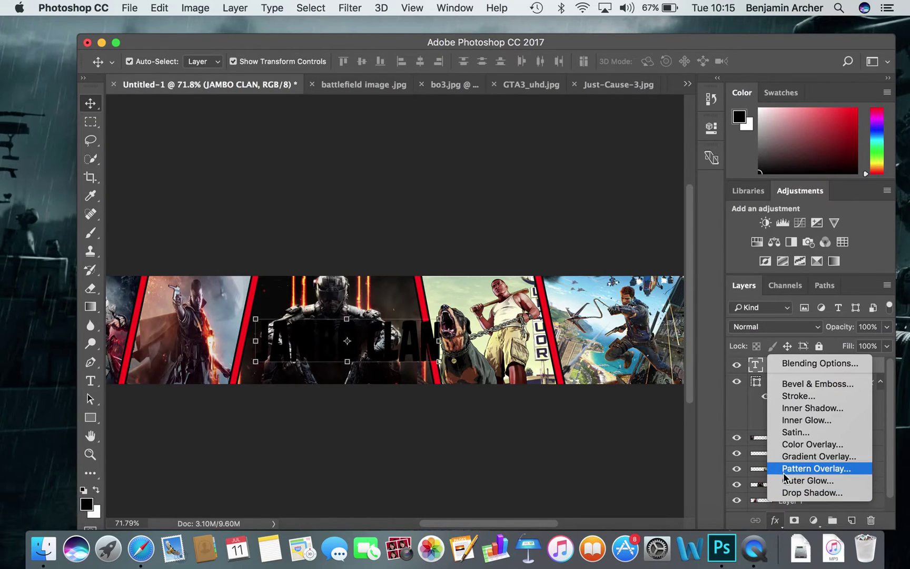
{"action": "left_click", "coordinate": [790, 443]}
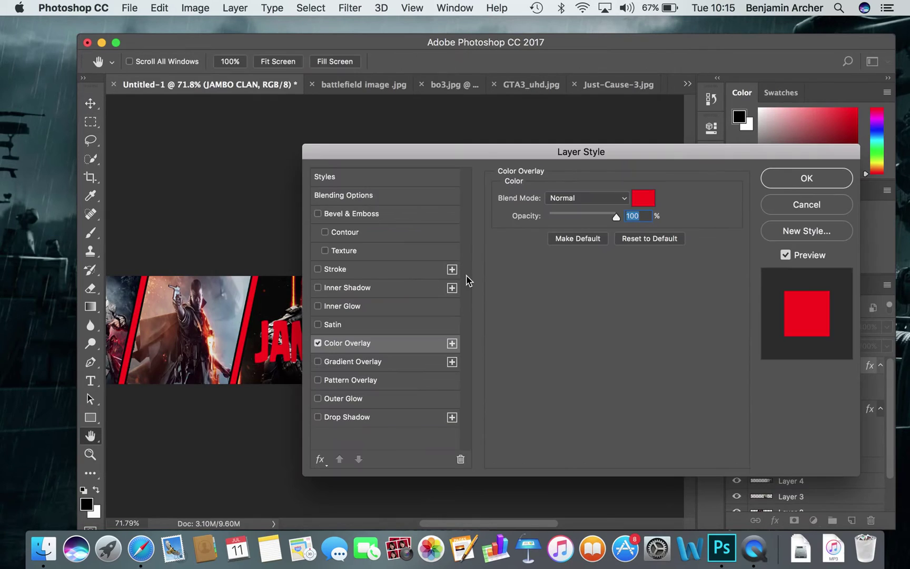
{"action": "left_click", "coordinate": [643, 199]}
{"action": "left_click", "coordinate": [406, 244]}
{"action": "mouse_move", "coordinate": [378, 320]}
{"action": "left_mouse_down"}
{"action": "mouse_move", "coordinate": [327, 321]}
{"action": "mouse_move", "coordinate": [315, 205]}
{"action": "mouse_move", "coordinate": [273, 152]}
{"action": "left_mouse_up"}
{"action": "left_click", "coordinate": [607, 150]}
{"action": "left_click_drag", "start_coordinate": [606, 148], "coordinate": [483, 377]}
{"action": "key", "text": "Return"}
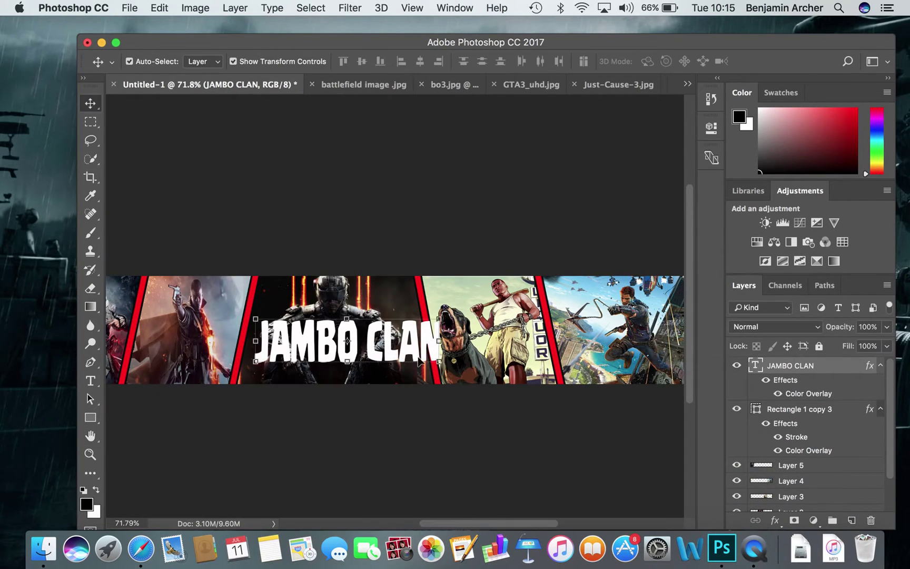
Step: Reshape the JAMBO CLAN text to about 129.7% width and 72.6% height, placed along the banner's lower edge across the Black Ops 3 image
{"action": "left_click_drag", "start_coordinate": [438, 364], "coordinate": [392, 373]}
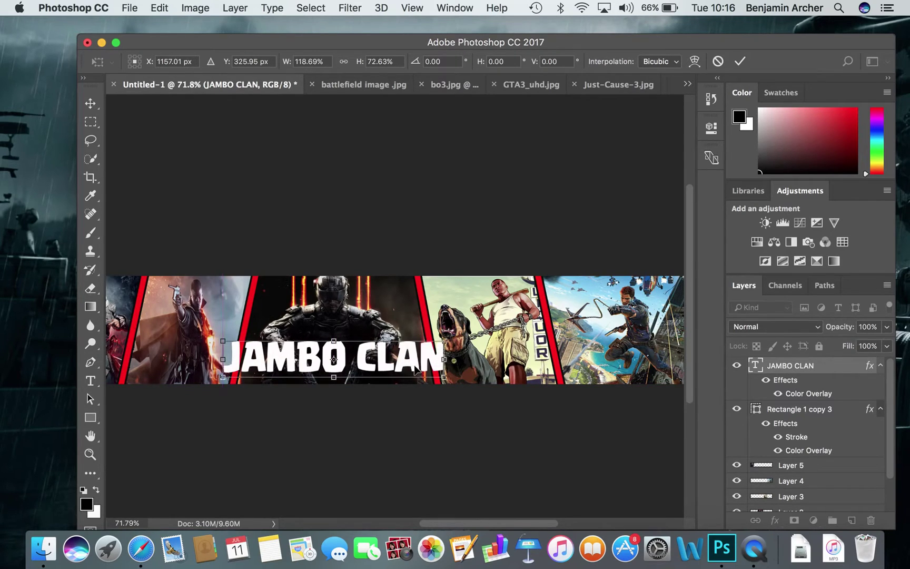
{"action": "left_click_drag", "start_coordinate": [444, 360], "coordinate": [425, 385]}
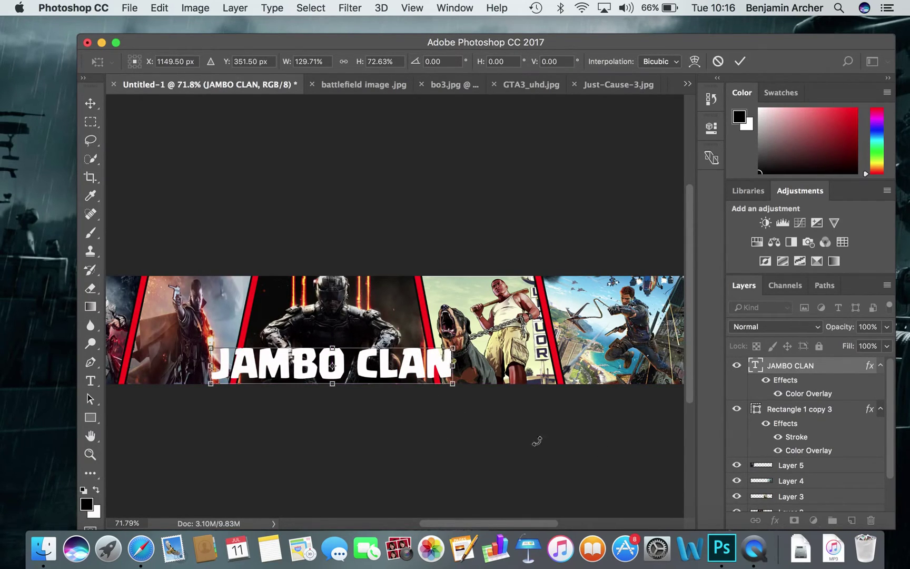
{"action": "left_click", "coordinate": [740, 61]}
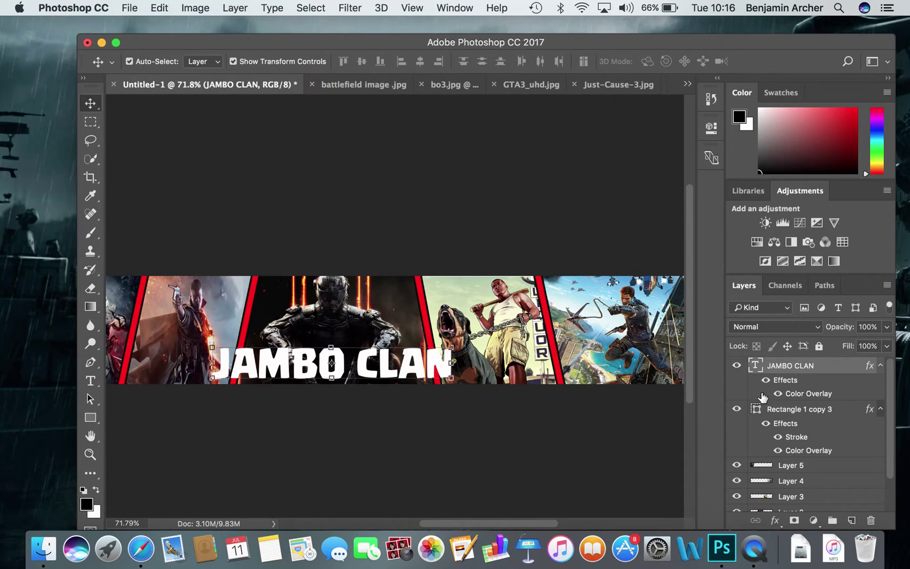
Step: Add a 9 px black inside stroke to the JAMBO CLAN text
{"action": "left_click", "coordinate": [775, 521]}
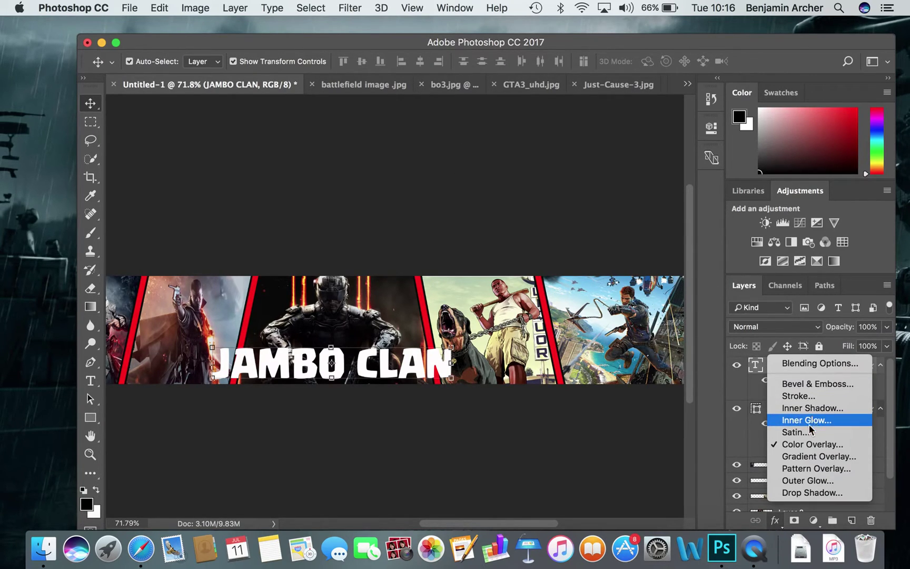
{"action": "left_click", "coordinate": [798, 396]}
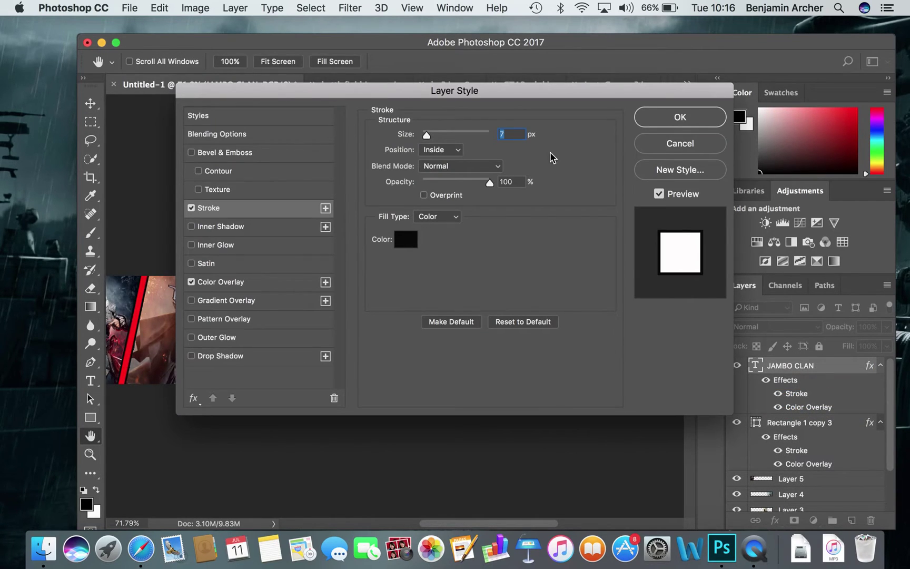
{"action": "left_click_drag", "start_coordinate": [585, 95], "coordinate": [525, 412]}
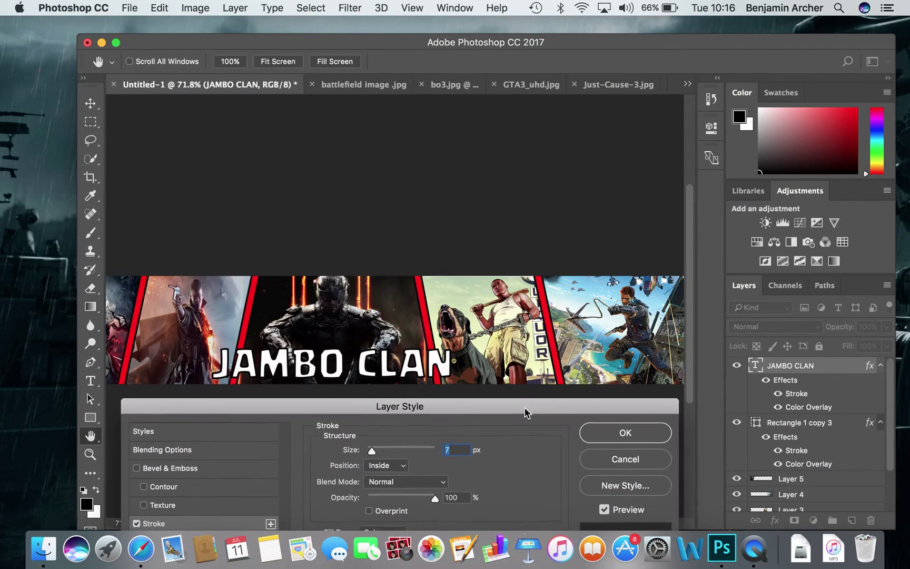
{"action": "left_click_drag", "start_coordinate": [371, 450], "coordinate": [372, 451]}
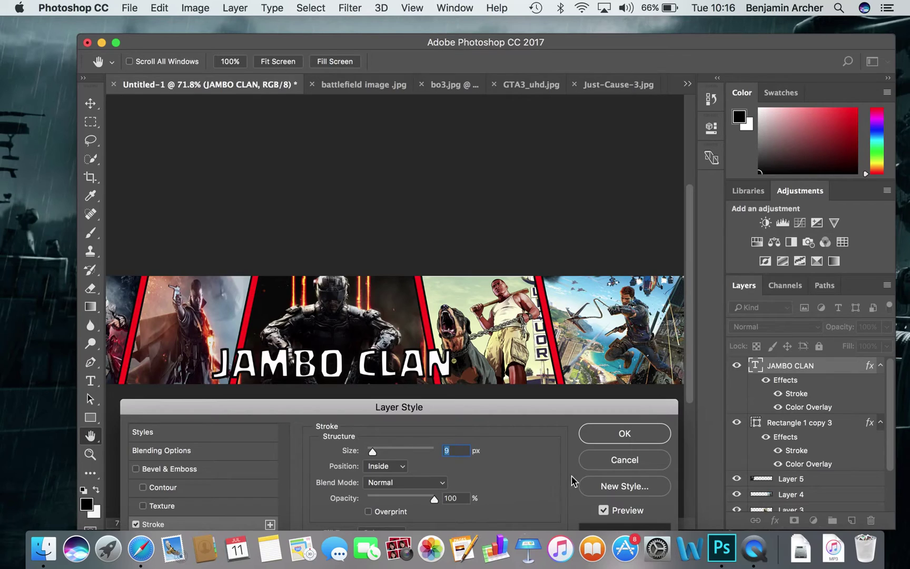
{"action": "left_click", "coordinate": [597, 441]}
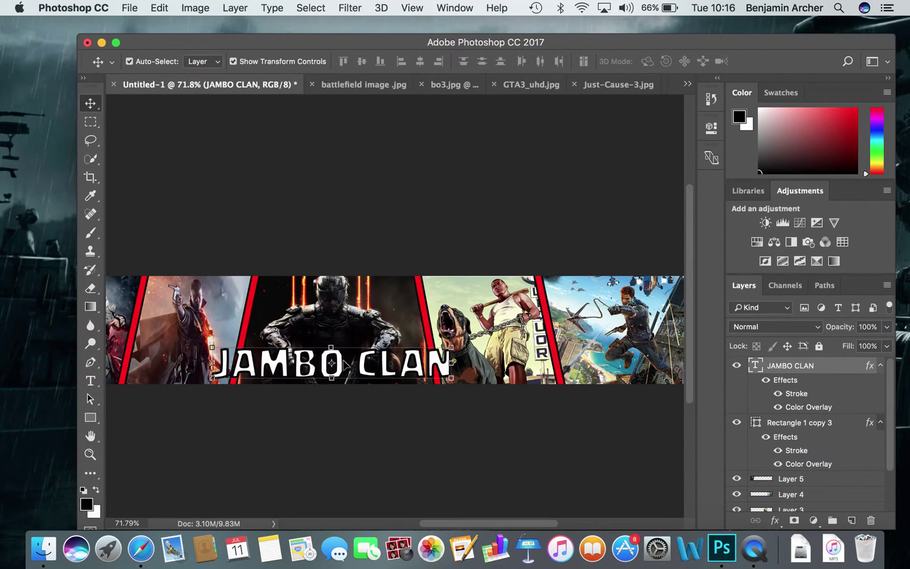
Step: Nudge the JAMBO CLAN text slightly left and down to centre it beneath the Black Ops 3 figure
{"action": "left_click", "coordinate": [774, 521]}
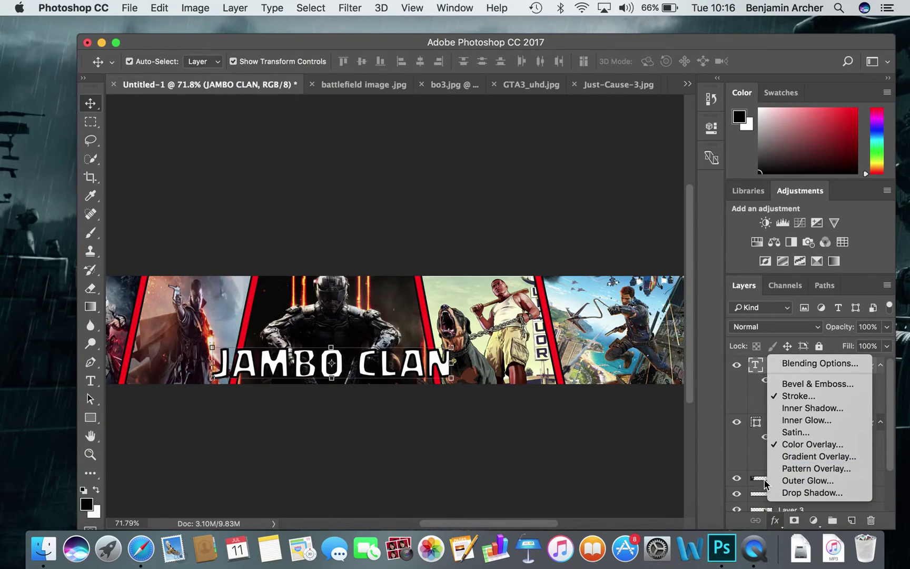
{"action": "left_click", "coordinate": [412, 369]}
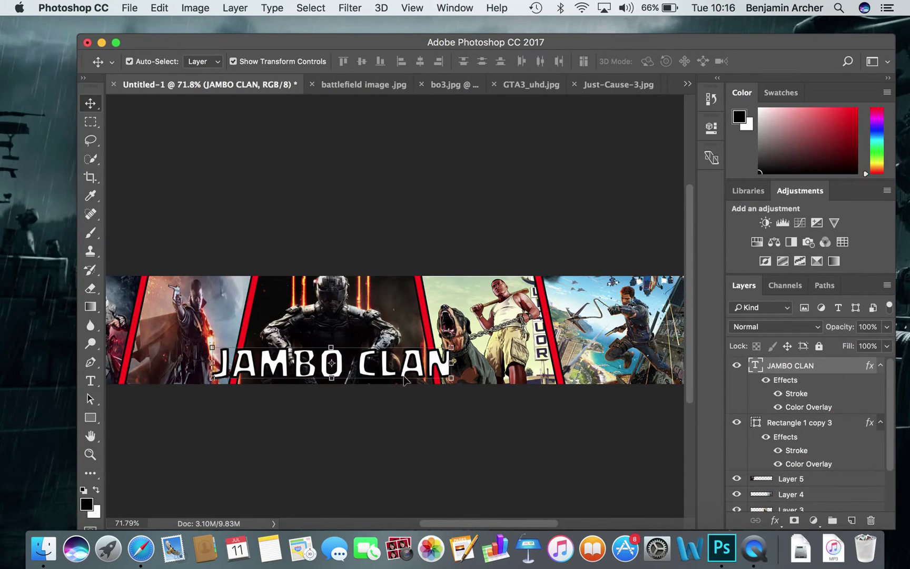
{"action": "left_click_drag", "start_coordinate": [399, 379], "coordinate": [397, 380]}
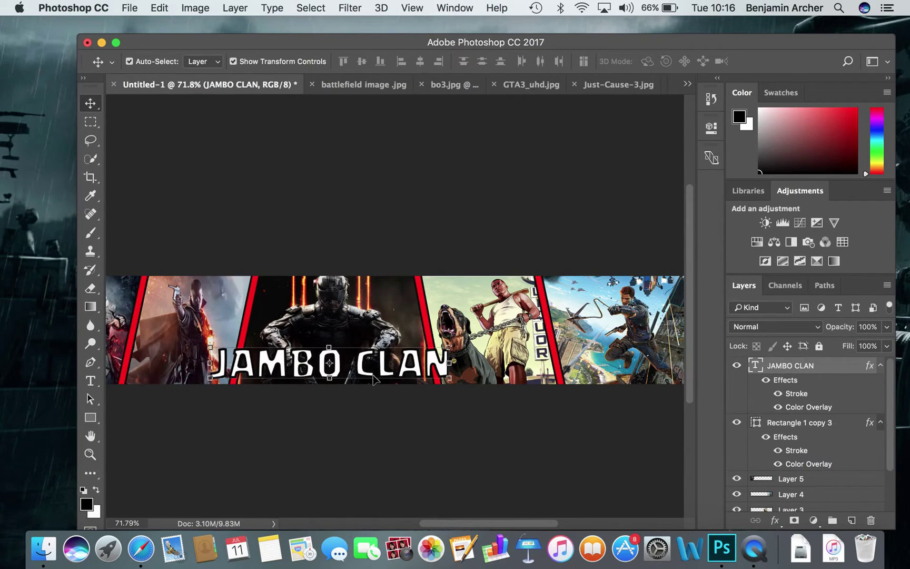
{"action": "left_click_drag", "start_coordinate": [373, 379], "coordinate": [373, 380]}
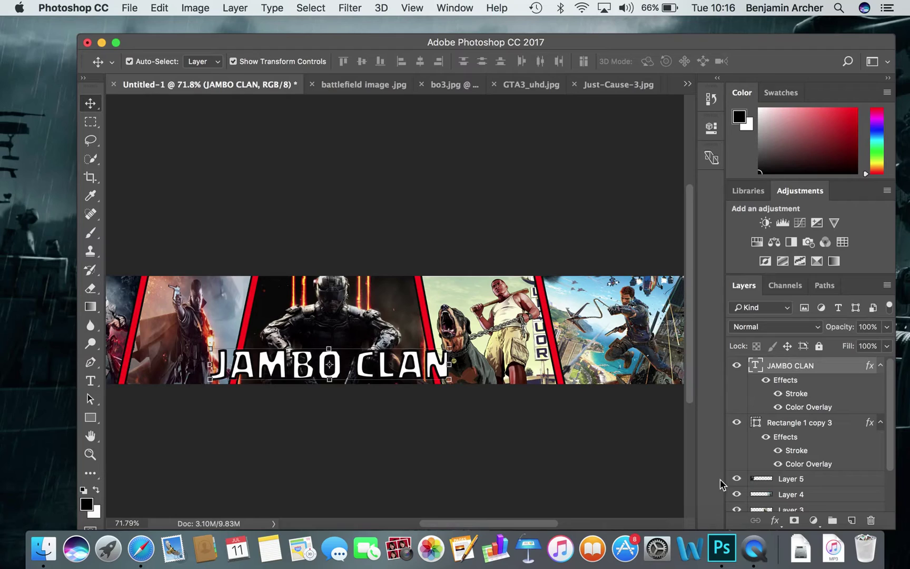
Step: Add an Outer Glow to the JAMBO CLAN text in blue 1202e5 with Screen blend mode and 38% opacity
{"action": "left_click", "coordinate": [775, 520]}
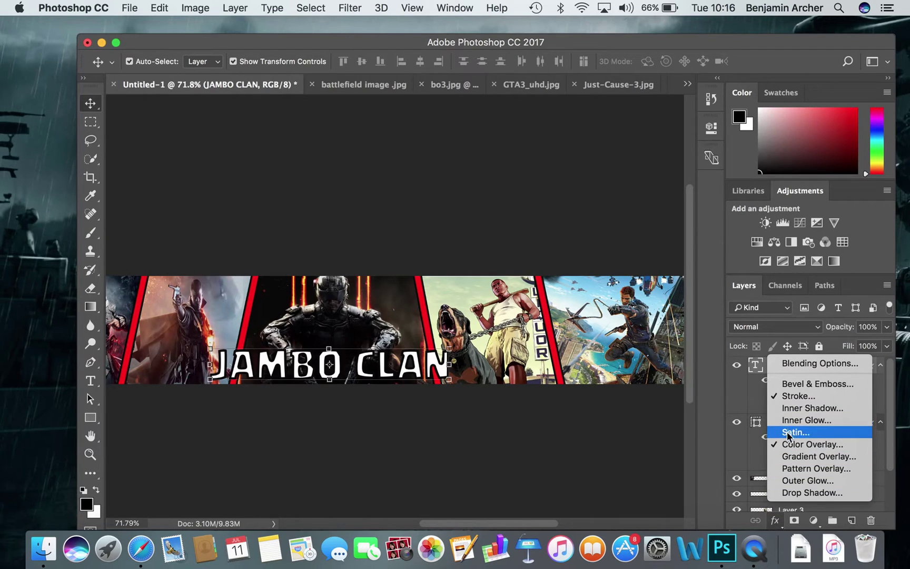
{"action": "left_click", "coordinate": [790, 481]}
{"action": "left_click_drag", "start_coordinate": [527, 103], "coordinate": [428, 417]}
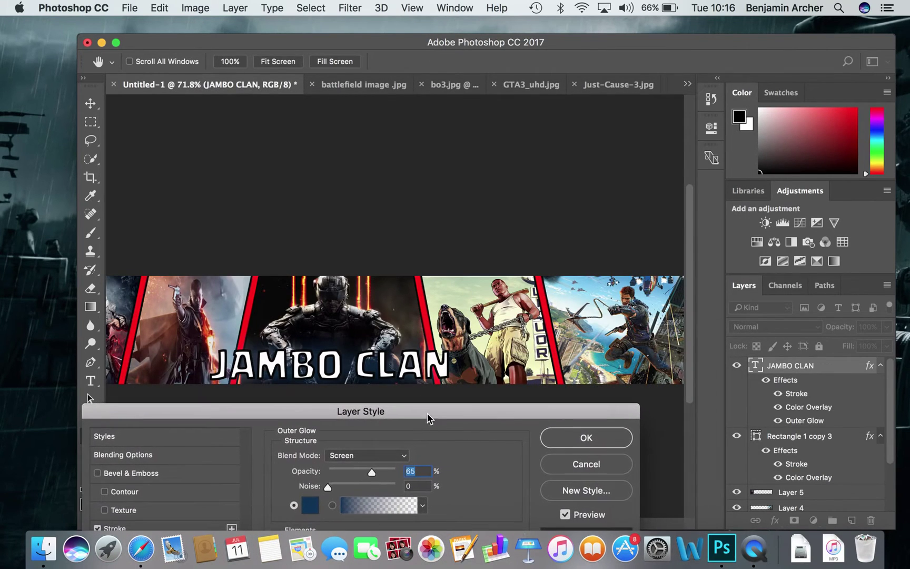
{"action": "left_click", "coordinate": [311, 507]}
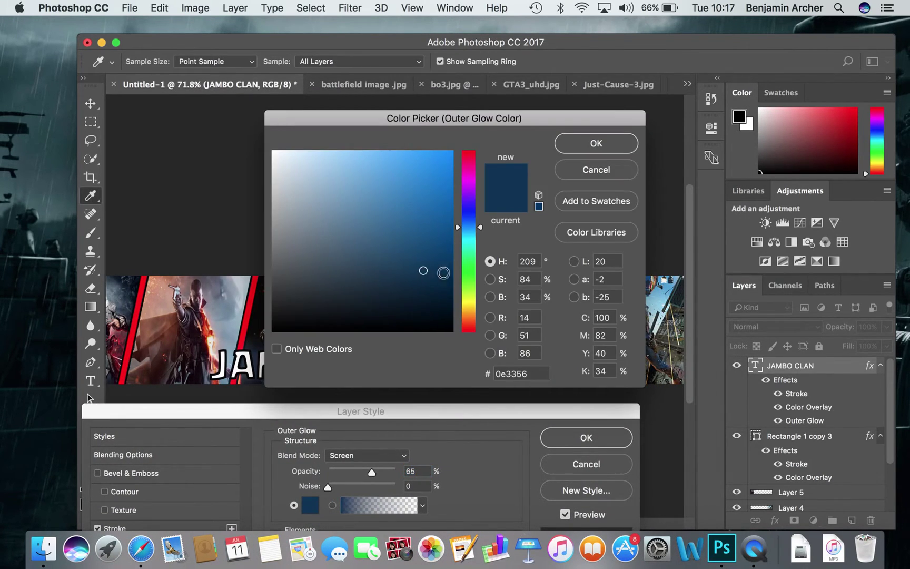
{"action": "mouse_move", "coordinate": [465, 214]}
{"action": "left_mouse_down"}
{"action": "mouse_move", "coordinate": [455, 188]}
{"action": "mouse_move", "coordinate": [470, 212]}
{"action": "left_mouse_up"}
{"action": "left_click", "coordinate": [451, 169]}
{"action": "left_click_drag", "start_coordinate": [469, 209], "coordinate": [469, 208]}
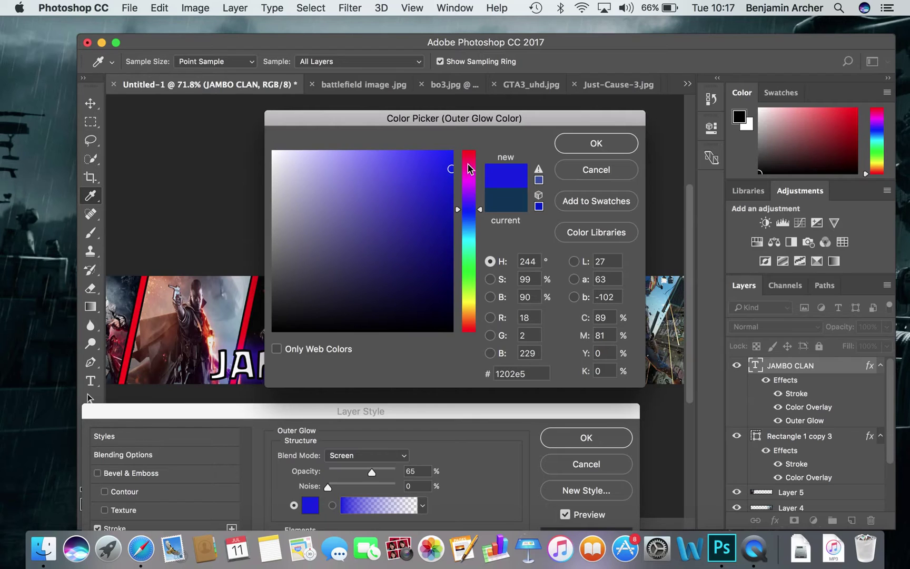
{"action": "left_click_drag", "start_coordinate": [541, 123], "coordinate": [757, 234]}
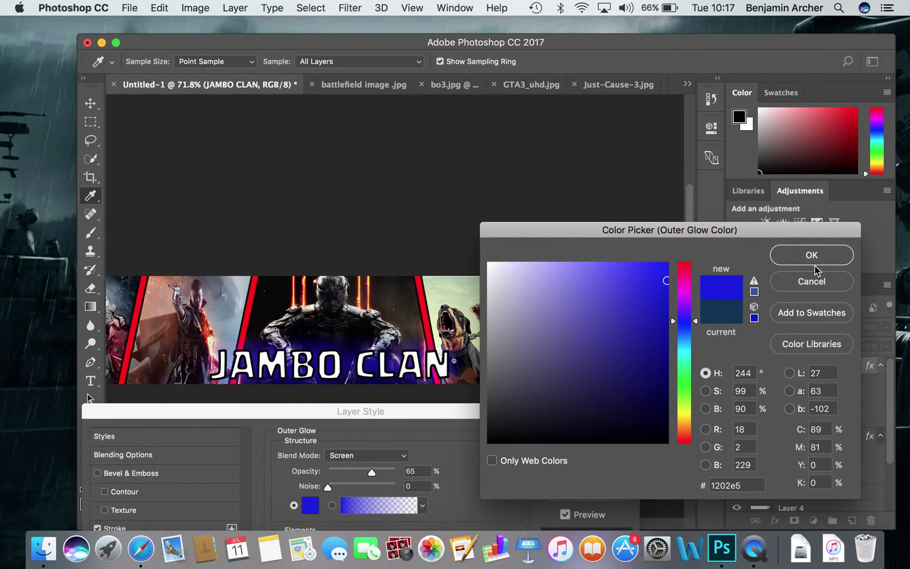
{"action": "left_click", "coordinate": [812, 262]}
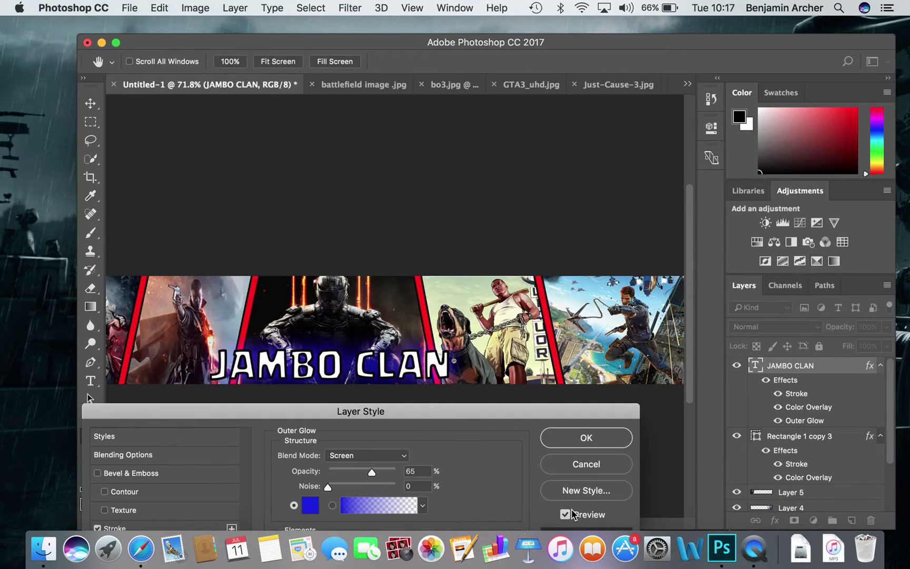
{"action": "left_click_drag", "start_coordinate": [374, 474], "coordinate": [355, 472]}
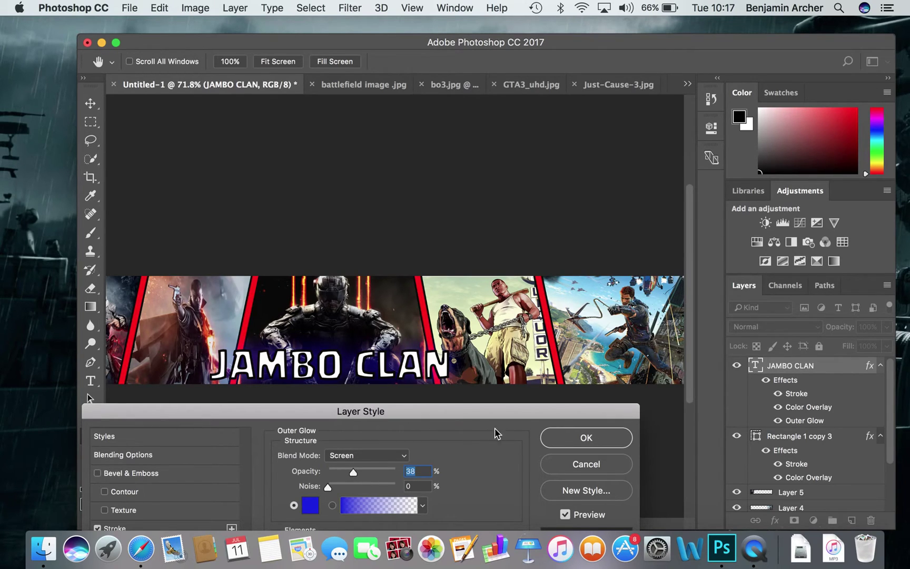
{"action": "left_click", "coordinate": [586, 441]}
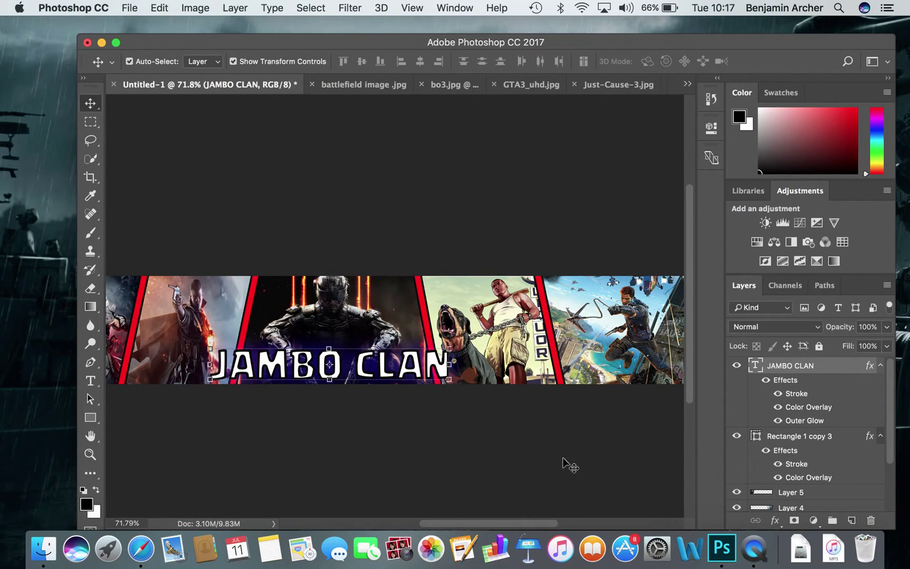
{"action": "left_click", "coordinate": [537, 420]}
{"action": "mouse_move", "coordinate": [525, 527]}
{"action": "left_mouse_down"}
{"action": "mouse_move", "coordinate": [470, 522]}
{"action": "mouse_move", "coordinate": [550, 522]}
{"action": "mouse_move", "coordinate": [516, 519]}
{"action": "left_mouse_up"}
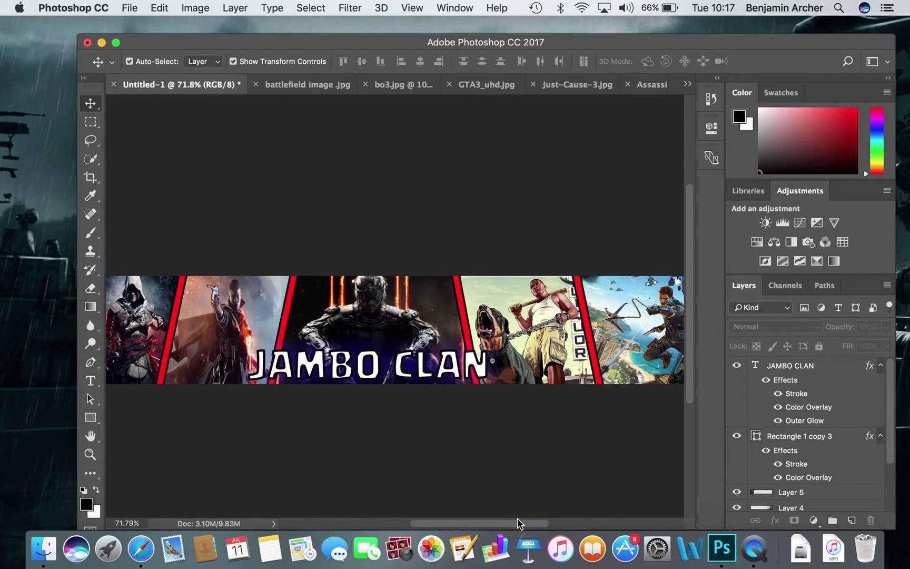
{"action": "scroll", "coordinate": [534, 512], "scroll_direction": "right", "scroll_amount": 5}
{"action": "scroll", "coordinate": [537, 514], "scroll_direction": "left", "scroll_amount": 3}
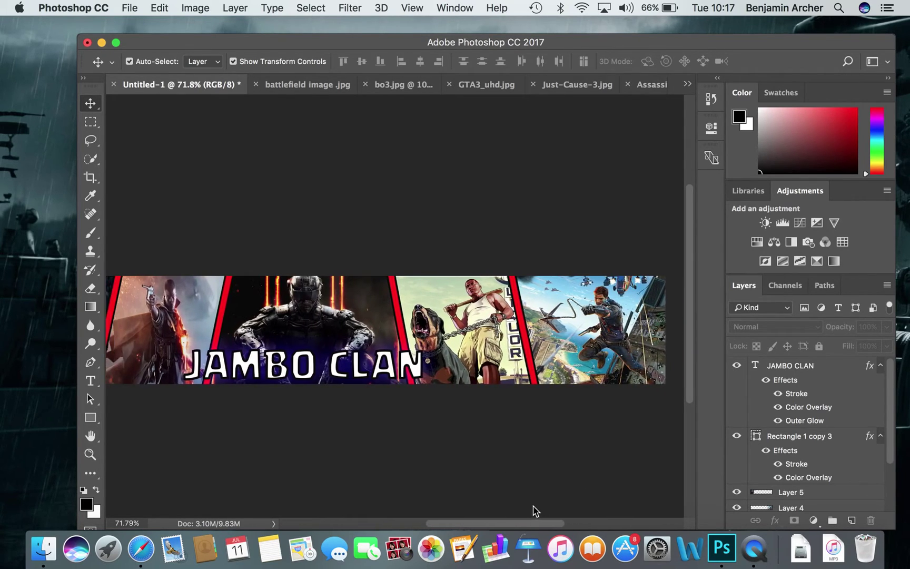
{"action": "scroll", "coordinate": [528, 510], "scroll_direction": "left", "scroll_amount": 1}
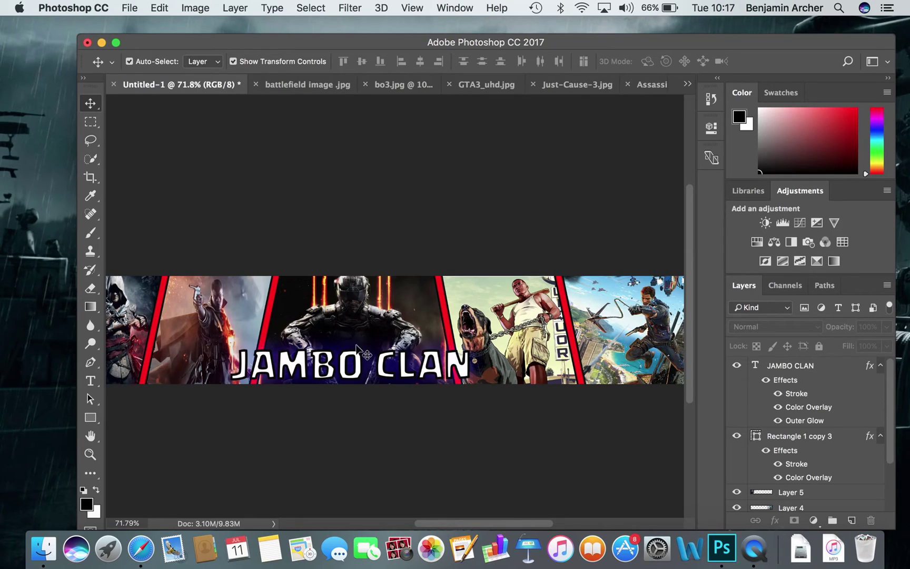
Step: Create a new 2560 x 1440 px document at 300 pixels/inch in RGB Color with a white background
{"action": "left_click", "coordinate": [129, 7]}
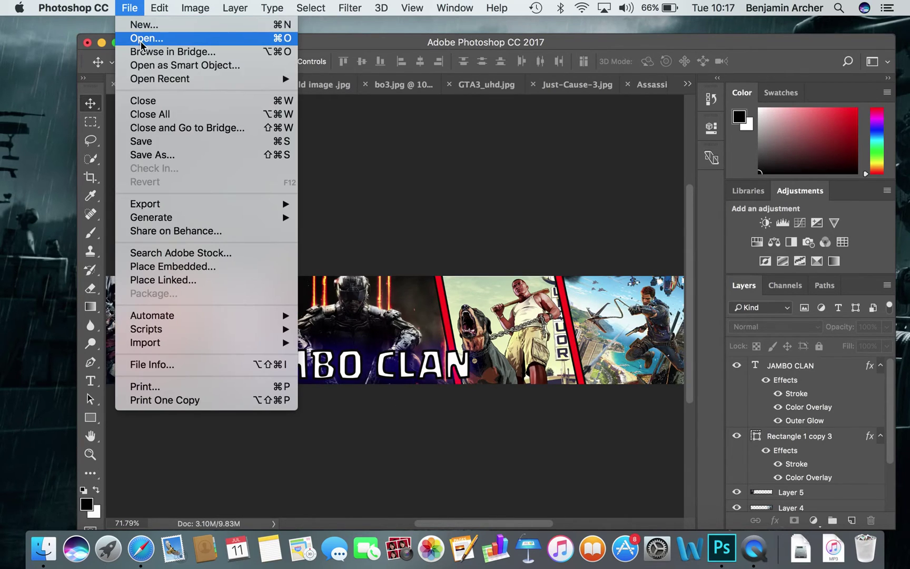
{"action": "left_click", "coordinate": [144, 27]}
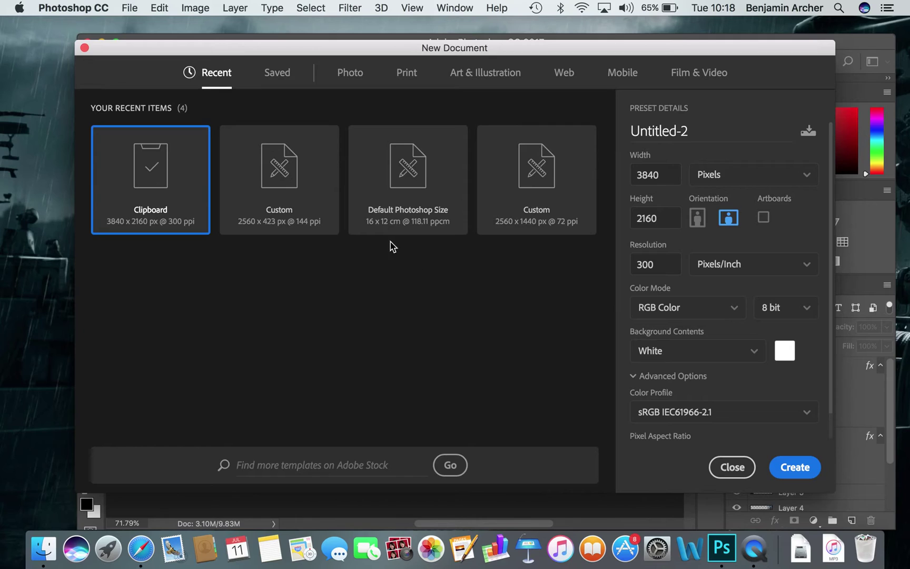
{"action": "double_click", "coordinate": [661, 173]}
{"action": "key", "text": "BackSpace"}
{"action": "double_click", "coordinate": [667, 215]}
{"action": "key", "text": "BackSpace"}
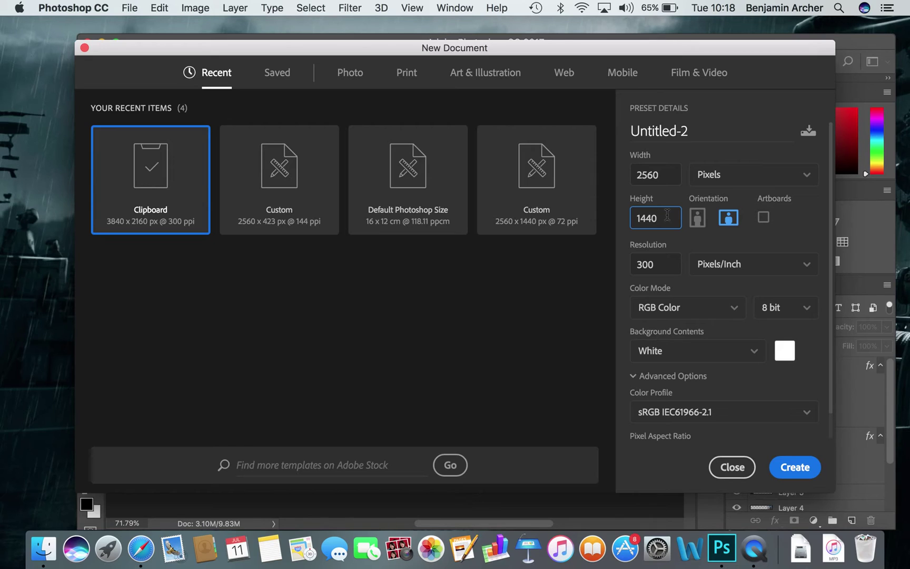
{"action": "left_click", "coordinate": [800, 468]}
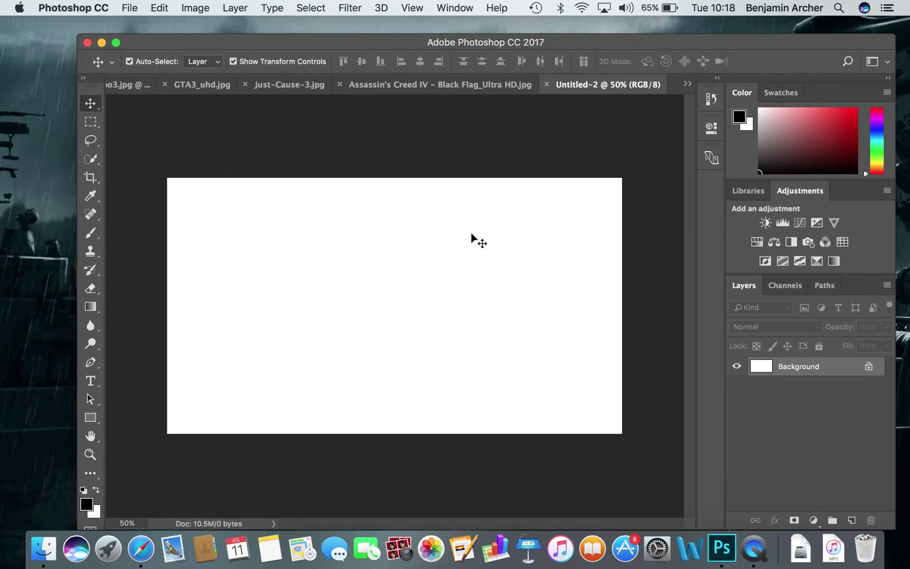
Step: Open the halo image from the YT folder
{"action": "left_click", "coordinate": [129, 8]}
{"action": "left_click", "coordinate": [146, 39]}
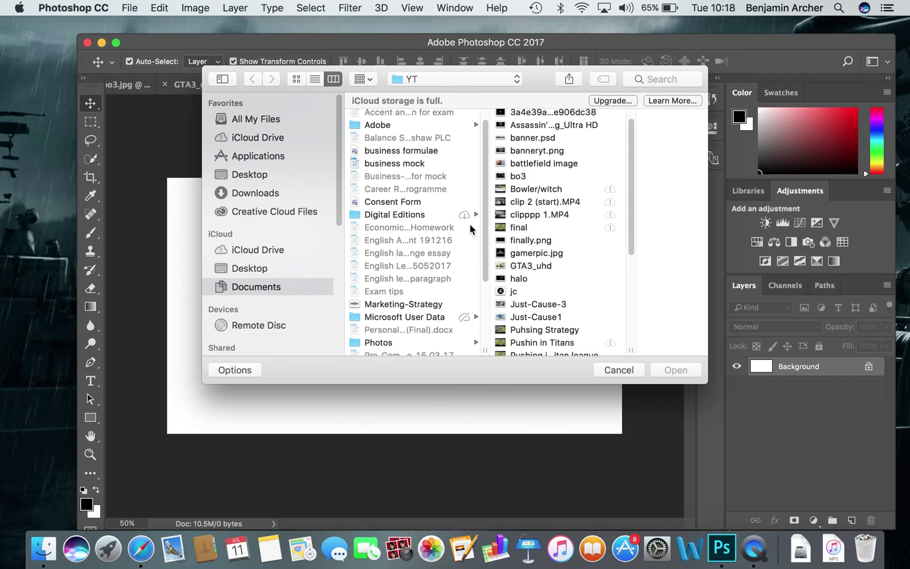
{"action": "scroll", "coordinate": [628, 182], "scroll_direction": "up", "scroll_amount": 1}
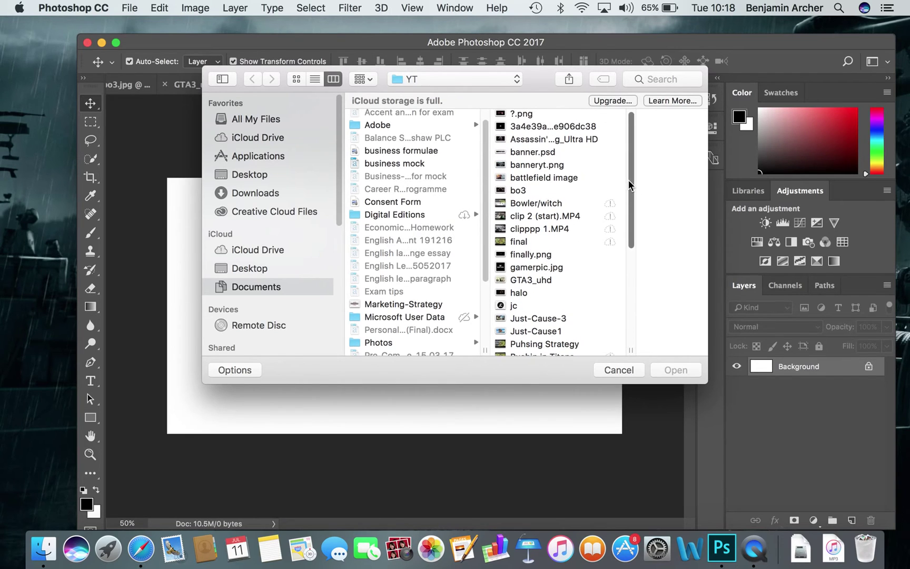
{"action": "mouse_move", "coordinate": [630, 185]}
{"action": "left_mouse_down"}
{"action": "mouse_move", "coordinate": [624, 301]}
{"action": "mouse_move", "coordinate": [634, 196]}
{"action": "left_mouse_up"}
{"action": "left_click", "coordinate": [556, 258]}
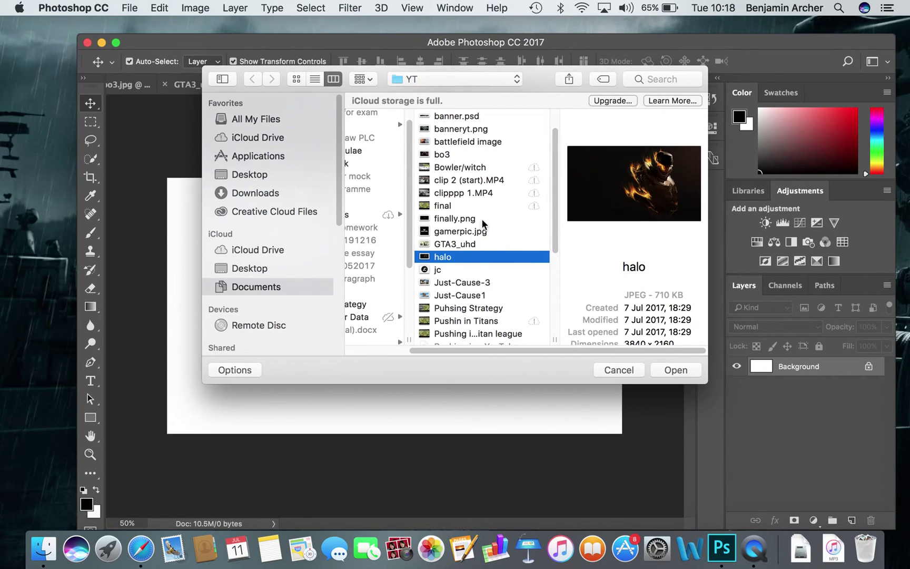
{"action": "left_click_drag", "start_coordinate": [556, 166], "coordinate": [538, 260]}
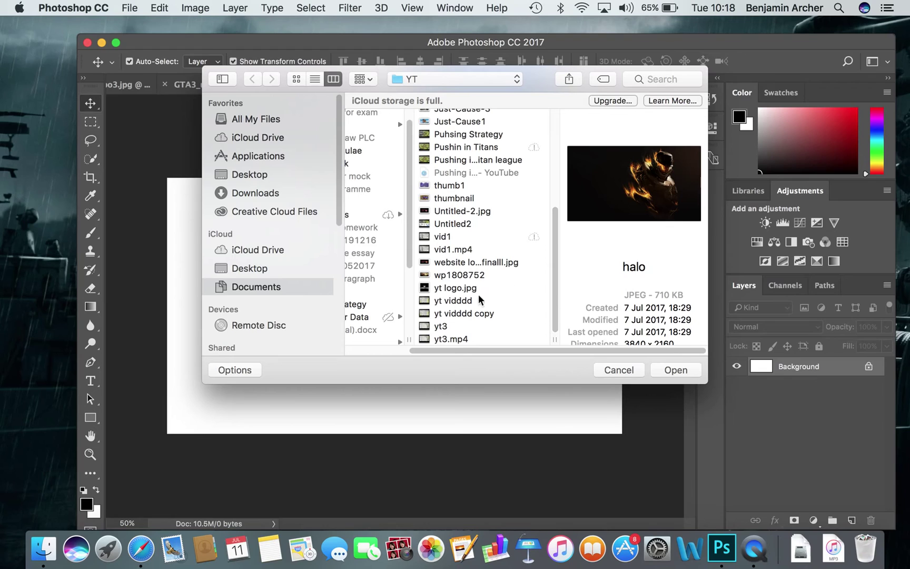
{"action": "left_click", "coordinate": [691, 372]}
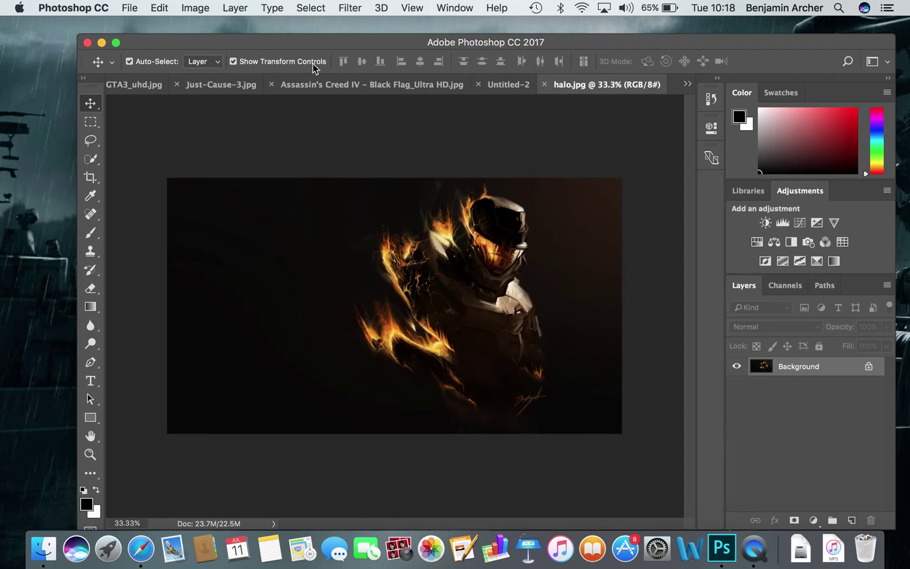
Step: Apply a Gaussian Blur with a 10.1 pixel radius to the halo image
{"action": "left_click", "coordinate": [311, 8]}
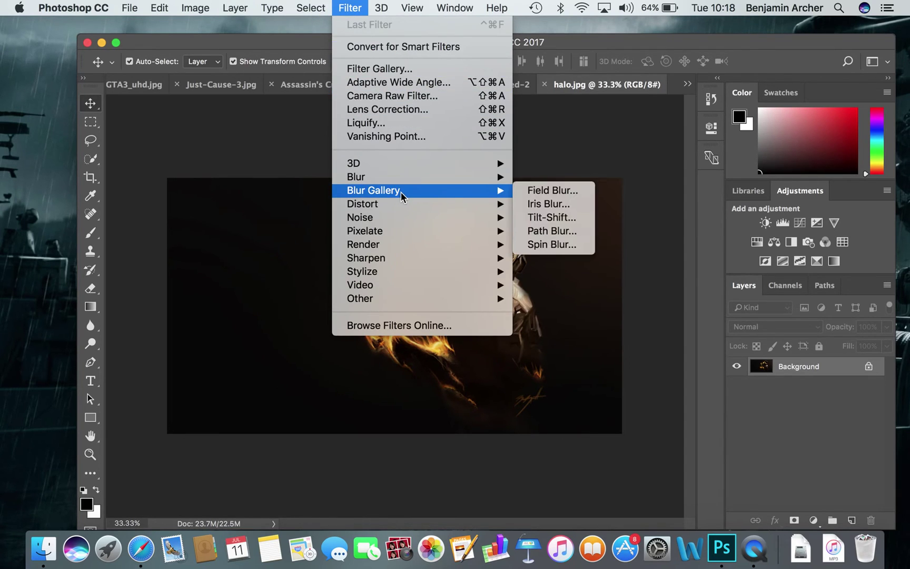
{"action": "mouse_move", "coordinate": [423, 180]}
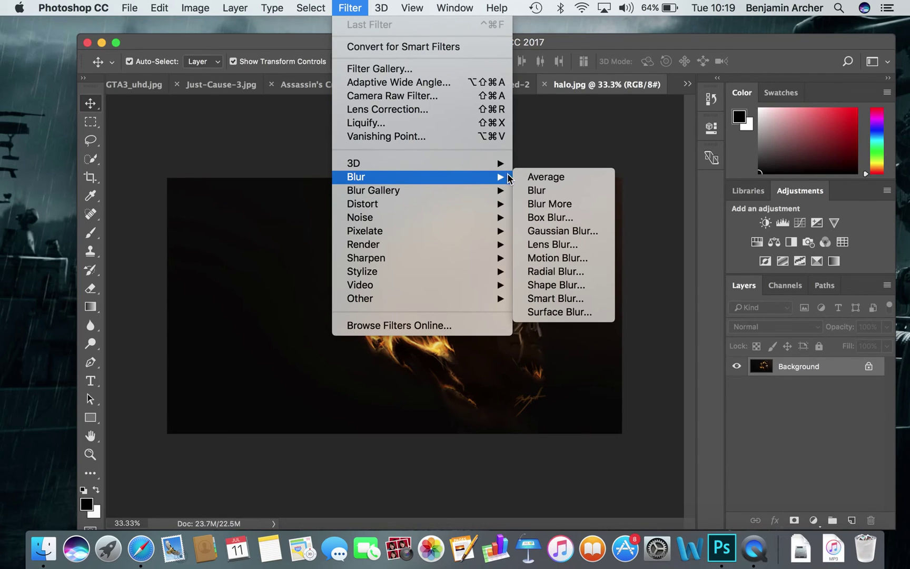
{"action": "left_click", "coordinate": [541, 230]}
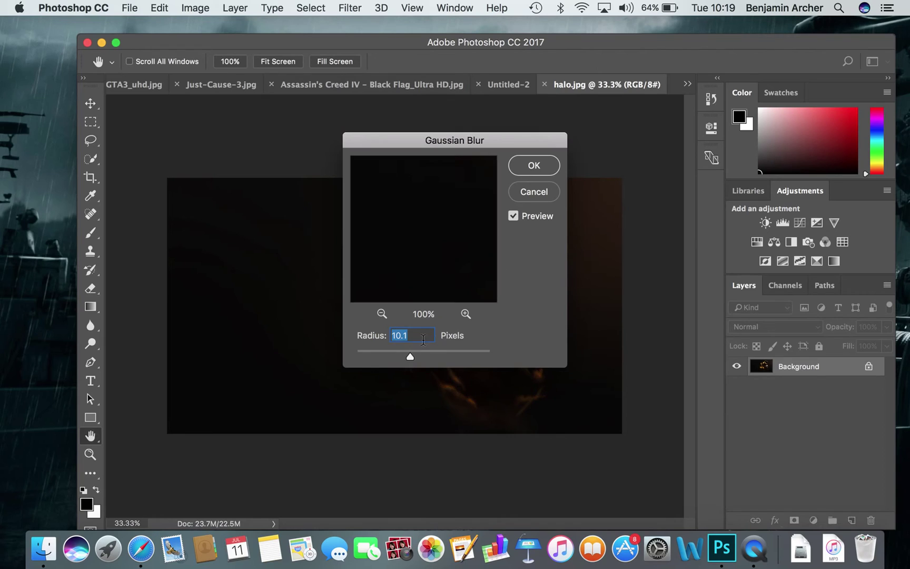
{"action": "left_click", "coordinate": [408, 335]}
{"action": "left_click_drag", "start_coordinate": [410, 361], "coordinate": [410, 358]}
{"action": "left_click", "coordinate": [534, 166]}
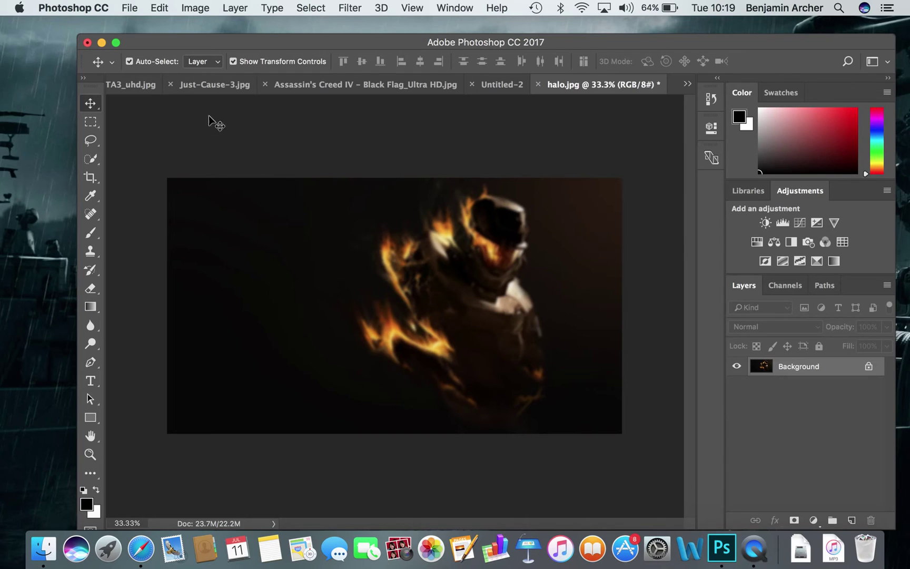
Step: Return to the Untitled-1 banner document and collapse the effects lists of the JAMBO CLAN and Rectangle 1 copy 3 layers
{"action": "left_click", "coordinate": [687, 85]}
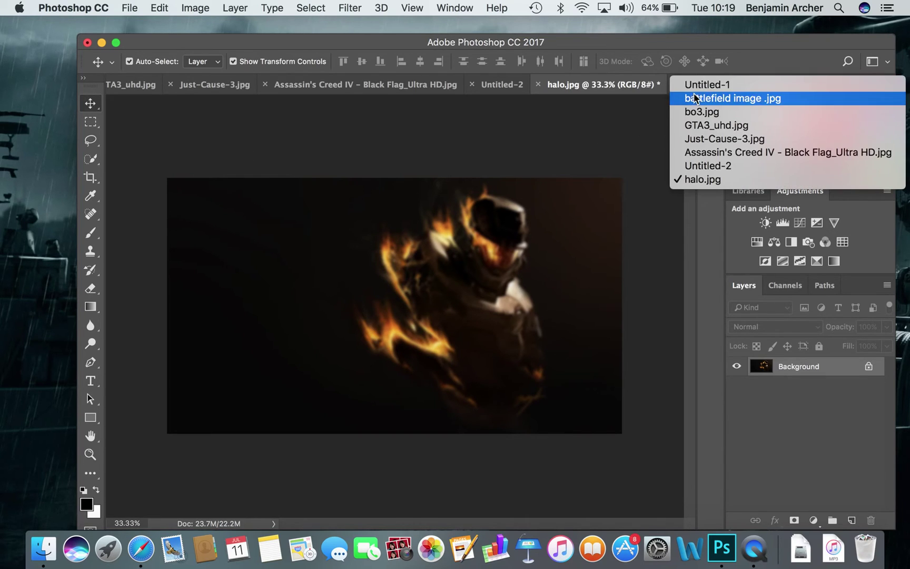
{"action": "left_click", "coordinate": [696, 86]}
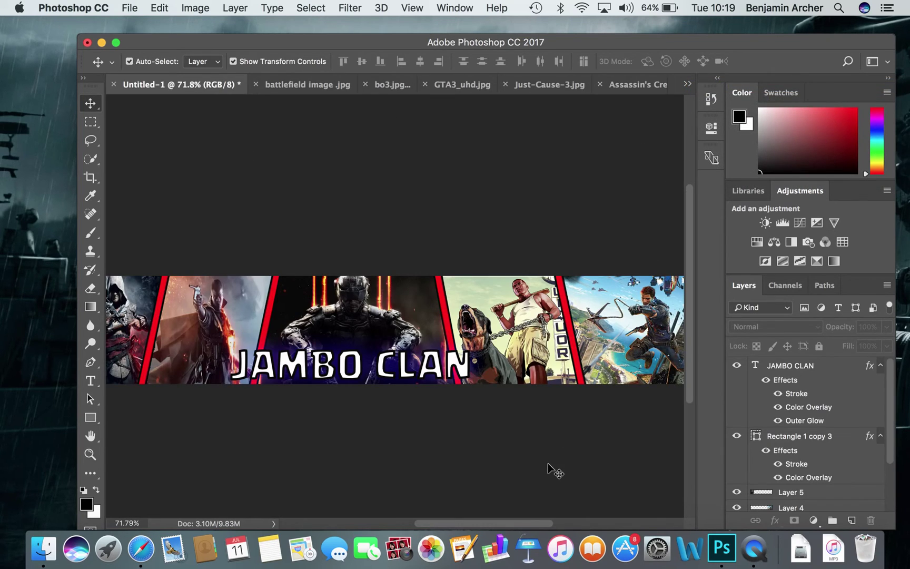
{"action": "scroll", "coordinate": [510, 524], "scroll_direction": "right", "scroll_amount": 5}
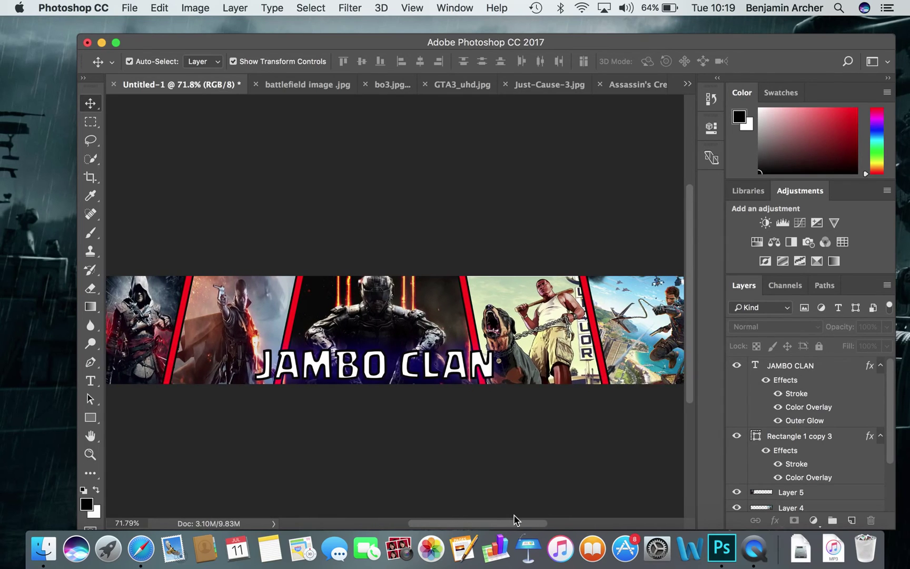
{"action": "left_click", "coordinate": [880, 365]}
{"action": "left_click", "coordinate": [880, 382]}
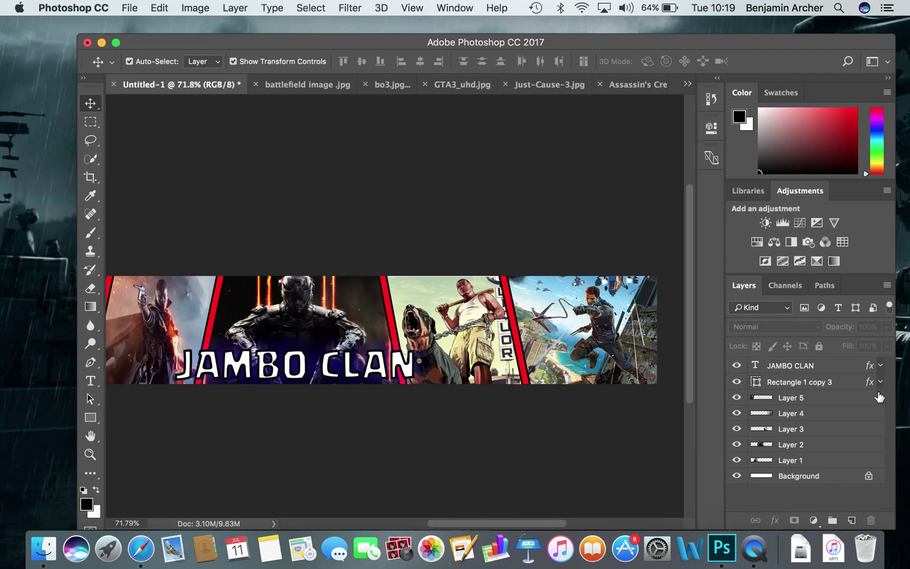
Step: Merge the JAMBO CLAN text, Rectangle 1 copy 3 and Layers 5 to 1 into one layer, leaving out the Background
{"action": "left_click", "coordinate": [807, 365]}
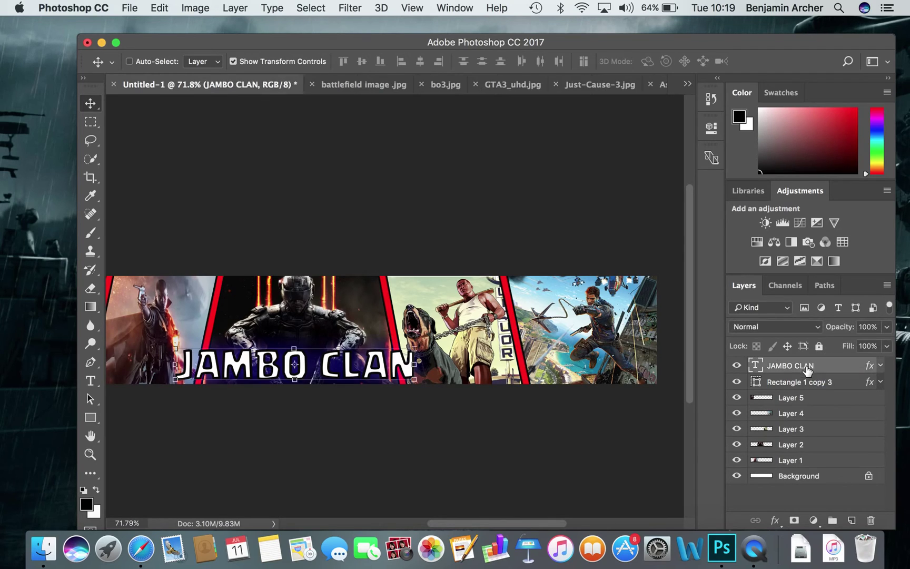
{"action": "left_click", "coordinate": [811, 382], "text": "shift"}
{"action": "left_click", "coordinate": [813, 403], "text": "shift"}
{"action": "left_click", "coordinate": [813, 415], "text": "shift"}
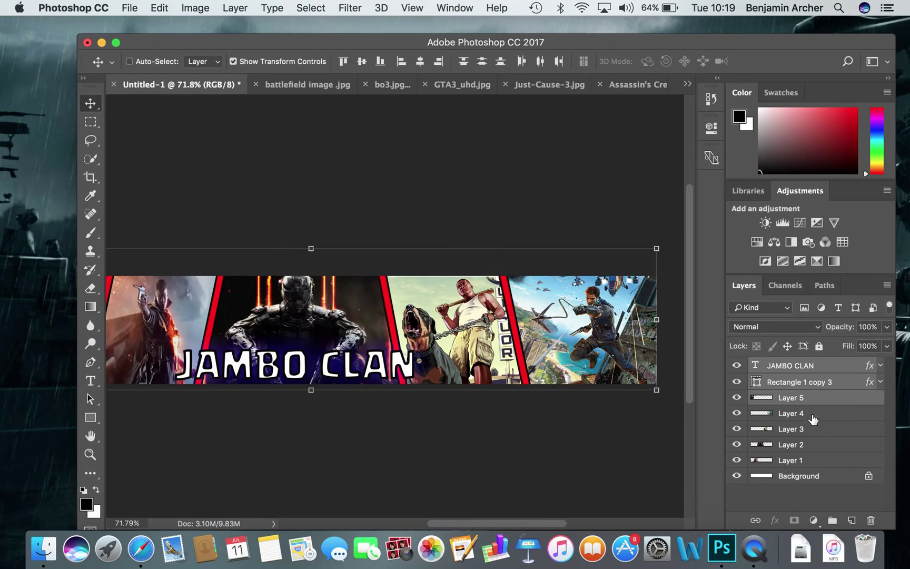
{"action": "left_click", "coordinate": [810, 431], "text": "shift"}
{"action": "left_click", "coordinate": [811, 448], "text": "shift"}
{"action": "left_click", "coordinate": [810, 462], "text": "shift"}
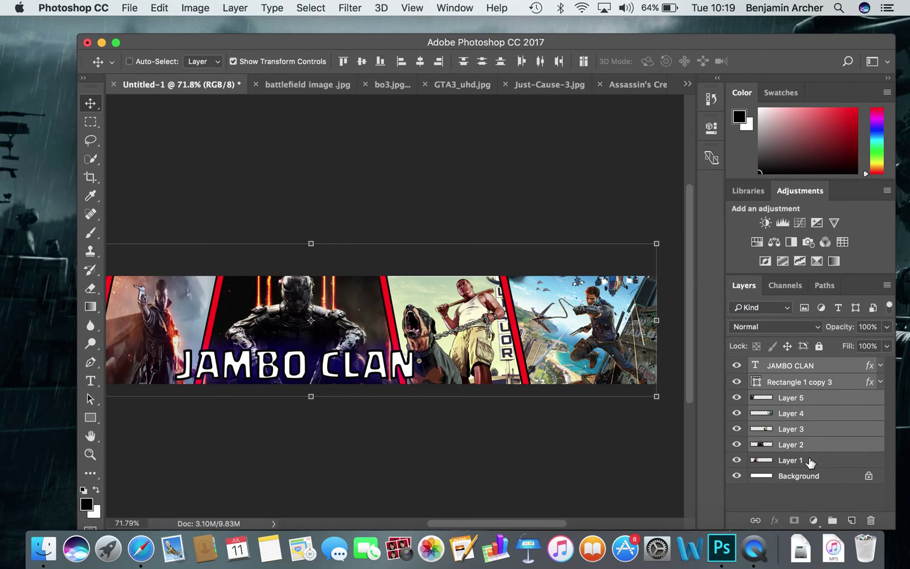
{"action": "right_click", "coordinate": [813, 426]}
{"action": "mouse_move", "coordinate": [749, 518]}
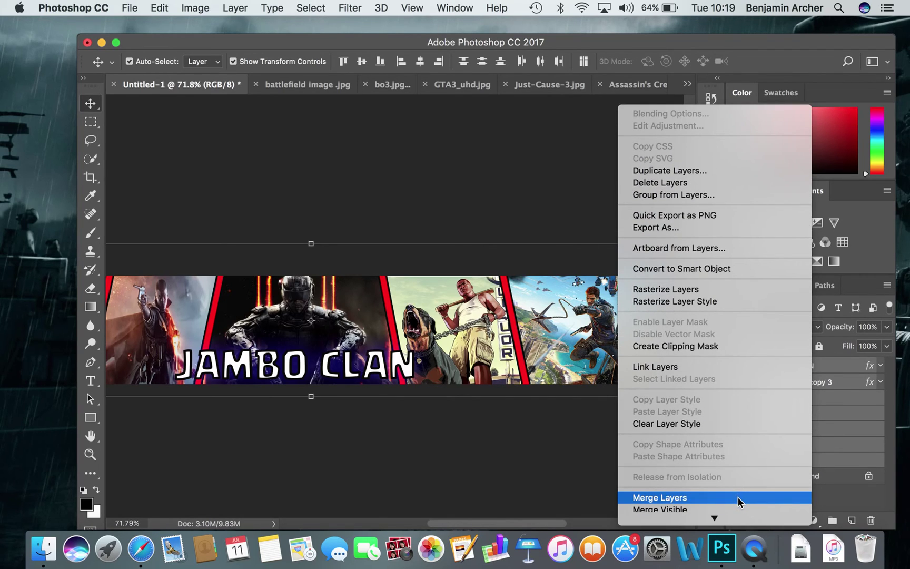
{"action": "left_click", "coordinate": [739, 500]}
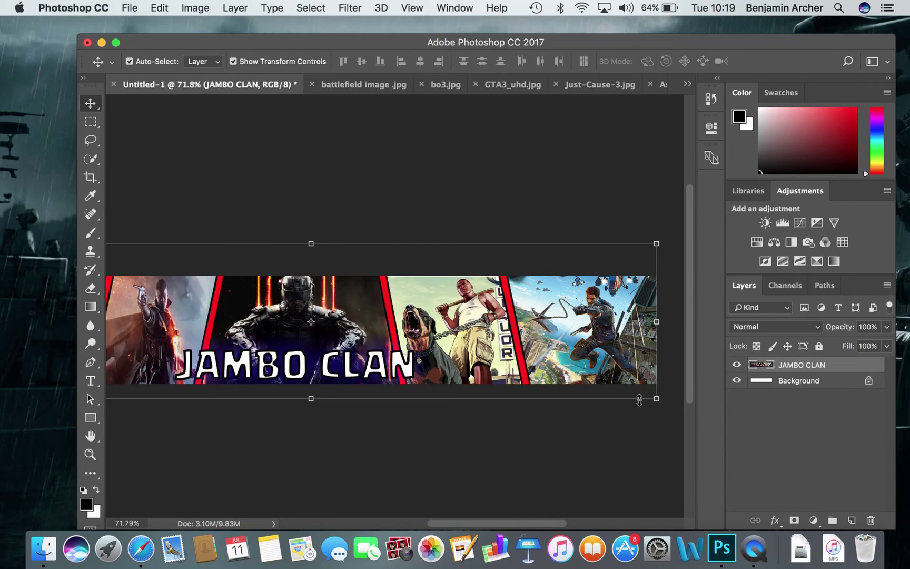
{"action": "left_click_drag", "start_coordinate": [552, 523], "coordinate": [585, 522]}
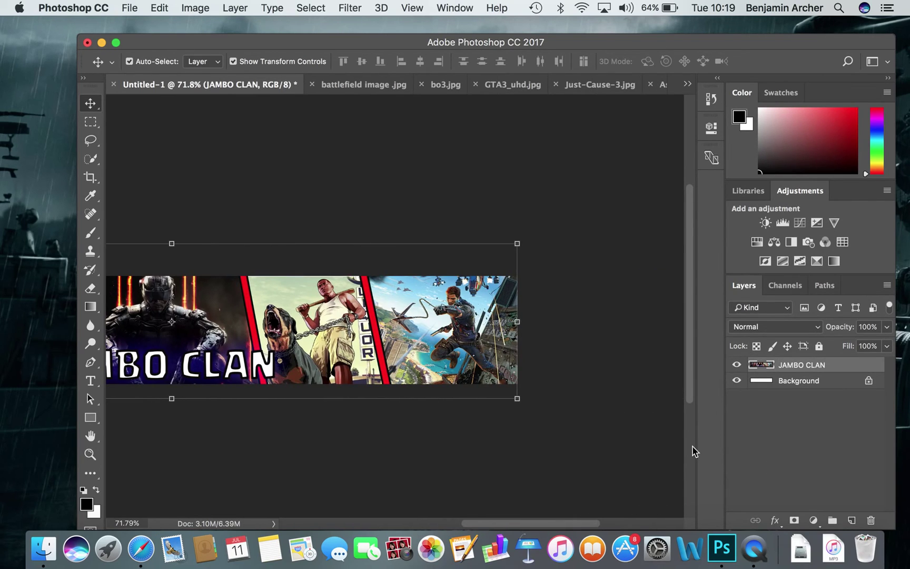
{"action": "right_click", "coordinate": [800, 365]}
{"action": "left_click", "coordinate": [473, 363]}
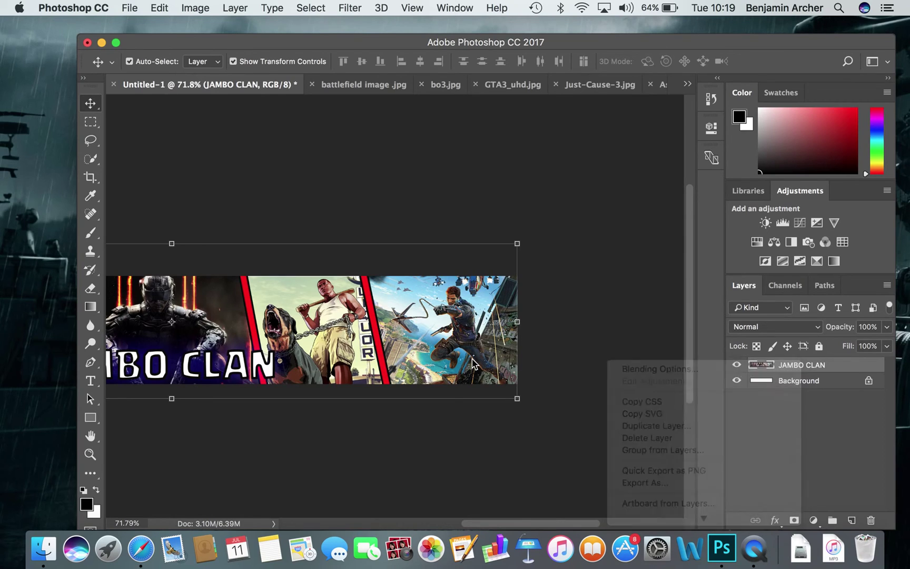
Step: Copy the entire merged JAMBO CLAN banner from Untitled-1 and paste it into the blurred halo.jpg document
{"action": "left_click_drag", "start_coordinate": [510, 522], "coordinate": [495, 478]}
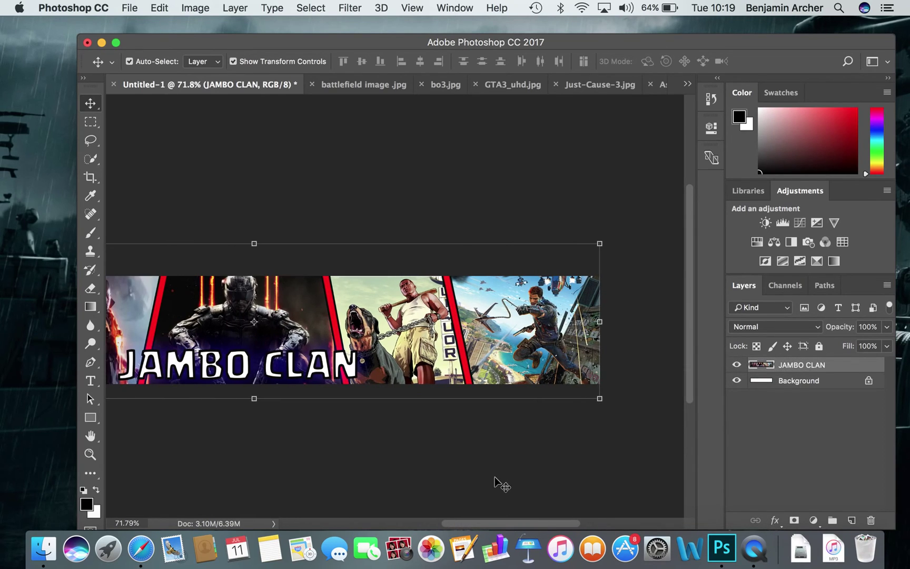
{"action": "key", "text": "super+a"}
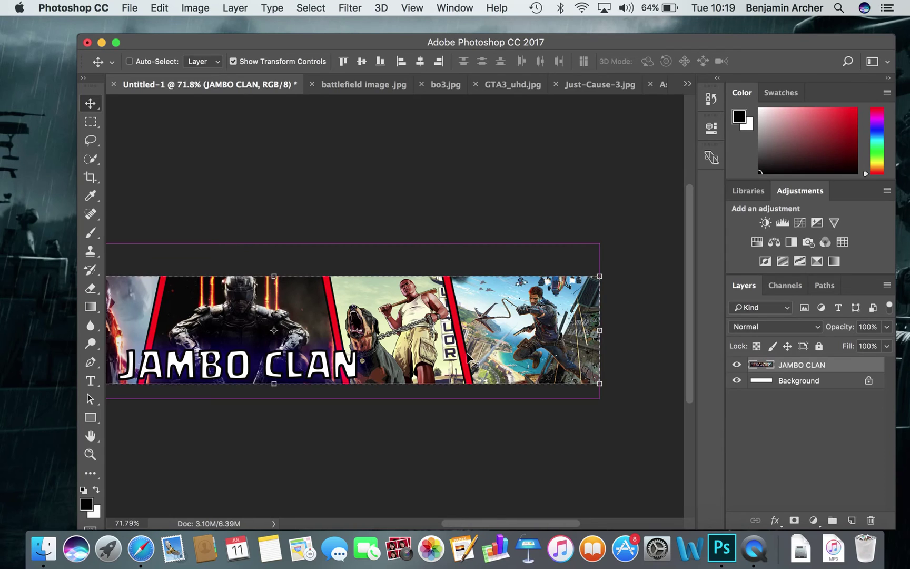
{"action": "left_click", "coordinate": [688, 84]}
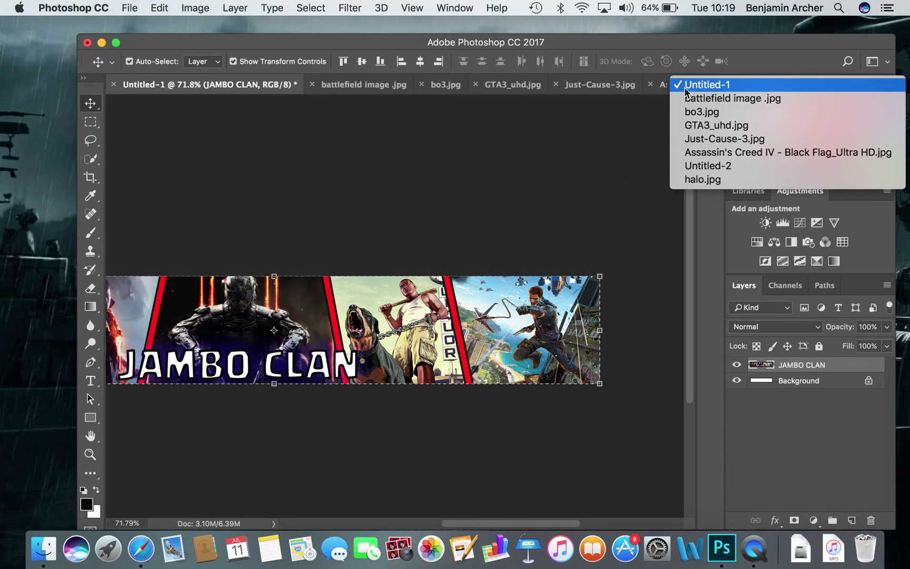
{"action": "left_click", "coordinate": [698, 165]}
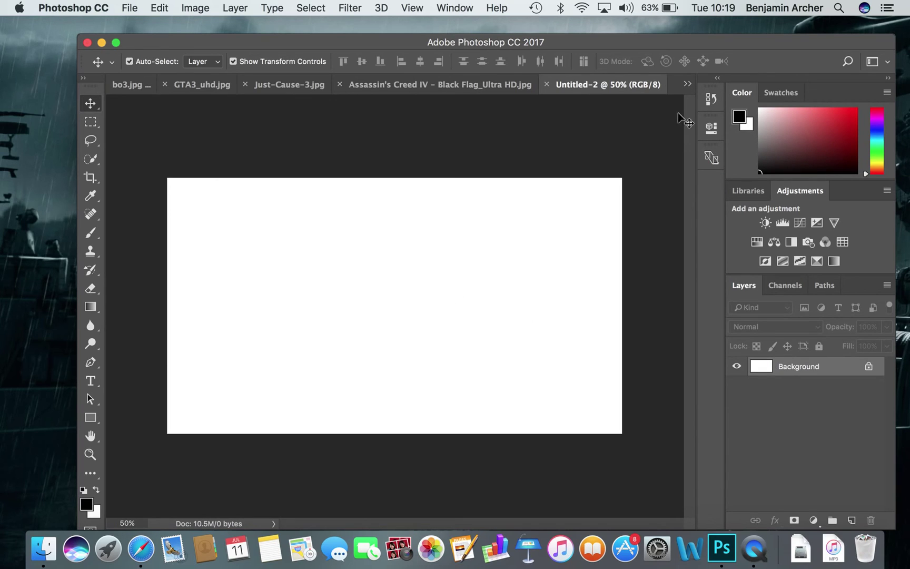
{"action": "left_click", "coordinate": [688, 84]}
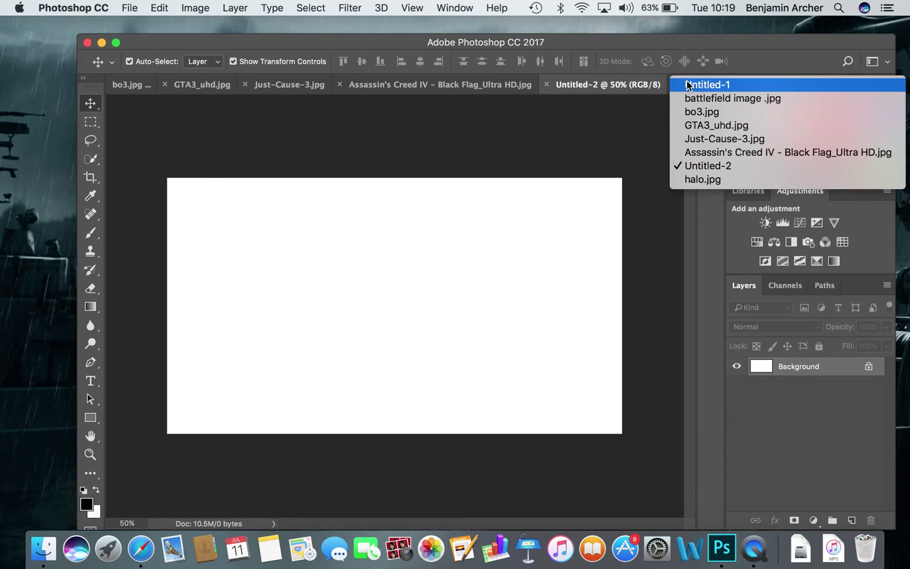
{"action": "left_click", "coordinate": [701, 179]}
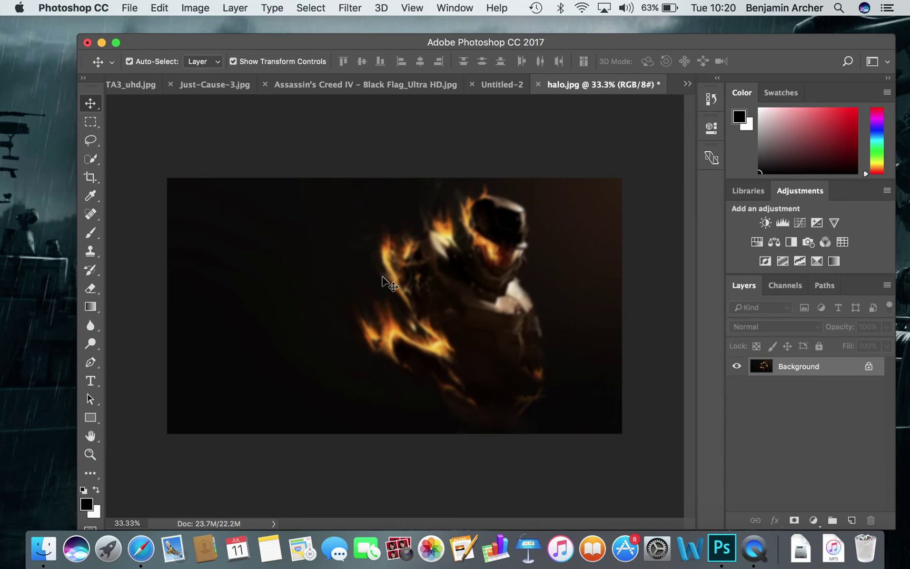
{"action": "key", "text": "super+v"}
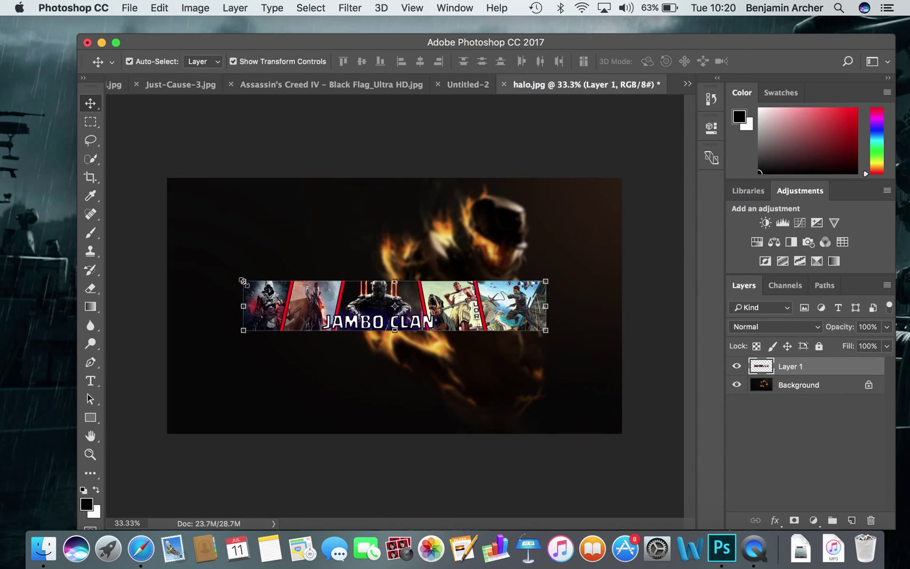
Step: Stretch the pasted banner across the halo image's full width, scaling it to 150% wide and about 194% high, and deselect the layer
{"action": "left_click_drag", "start_coordinate": [311, 331], "coordinate": [237, 324]}
{"action": "left_click_drag", "start_coordinate": [470, 298], "coordinate": [622, 299]}
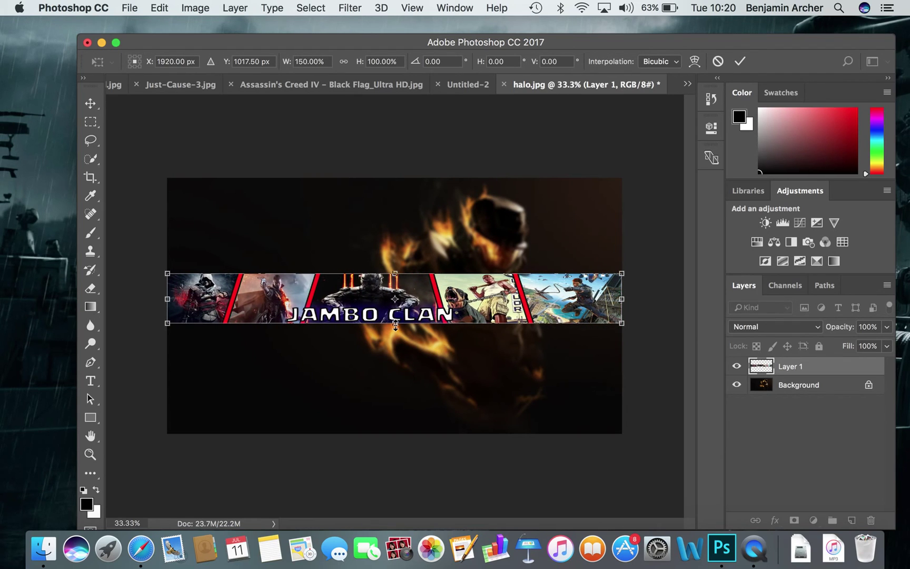
{"action": "left_click_drag", "start_coordinate": [397, 331], "coordinate": [405, 363]}
{"action": "left_click_drag", "start_coordinate": [395, 272], "coordinate": [395, 269]}
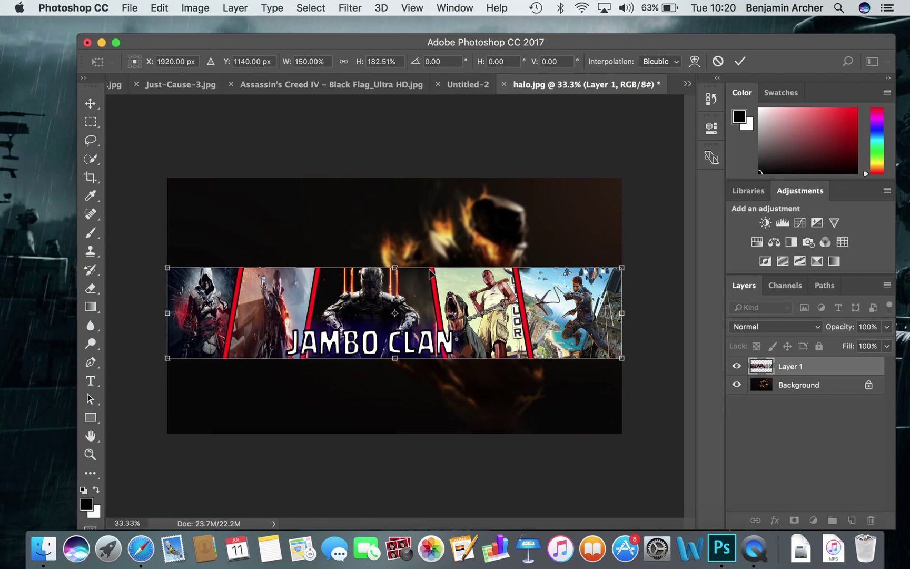
{"action": "left_click_drag", "start_coordinate": [397, 268], "coordinate": [397, 264]}
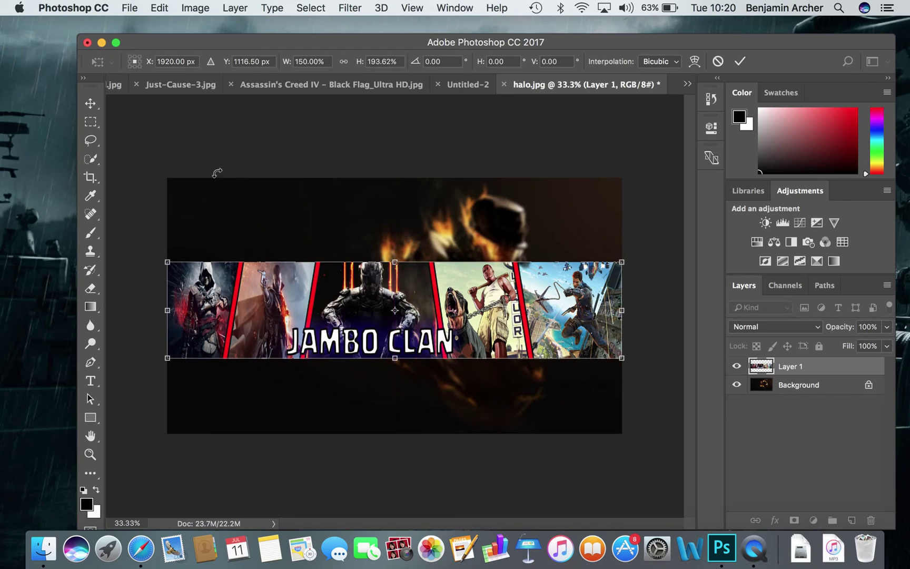
{"action": "left_click", "coordinate": [126, 12]}
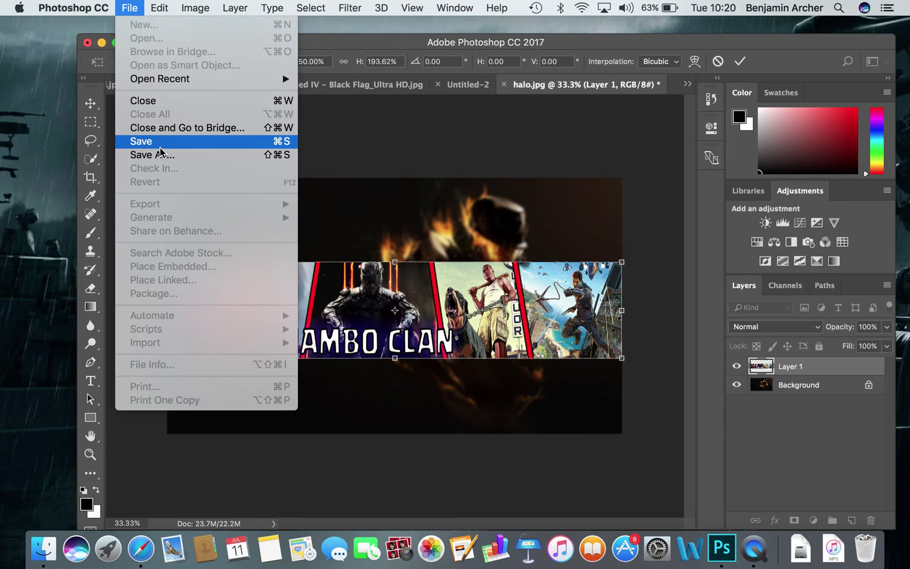
{"action": "left_click", "coordinate": [743, 62]}
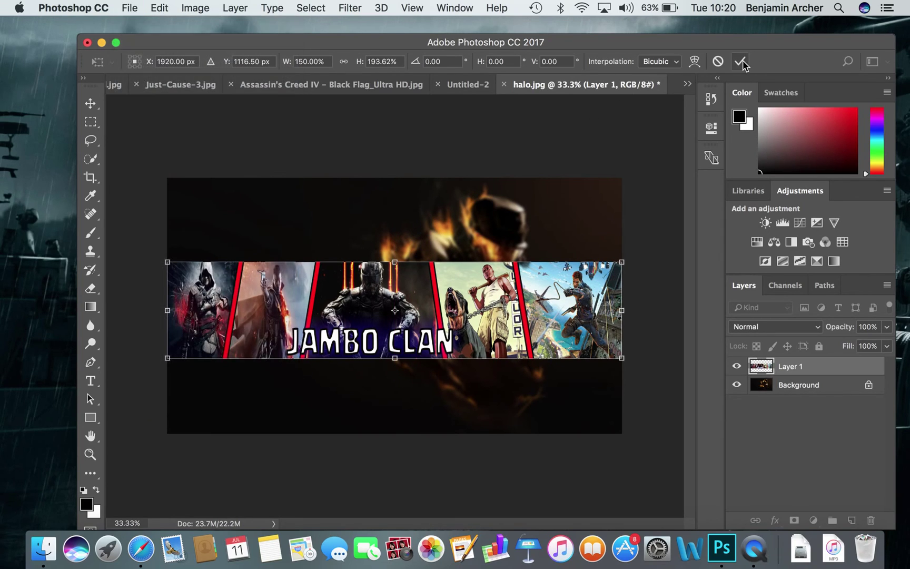
{"action": "left_click", "coordinate": [742, 62]}
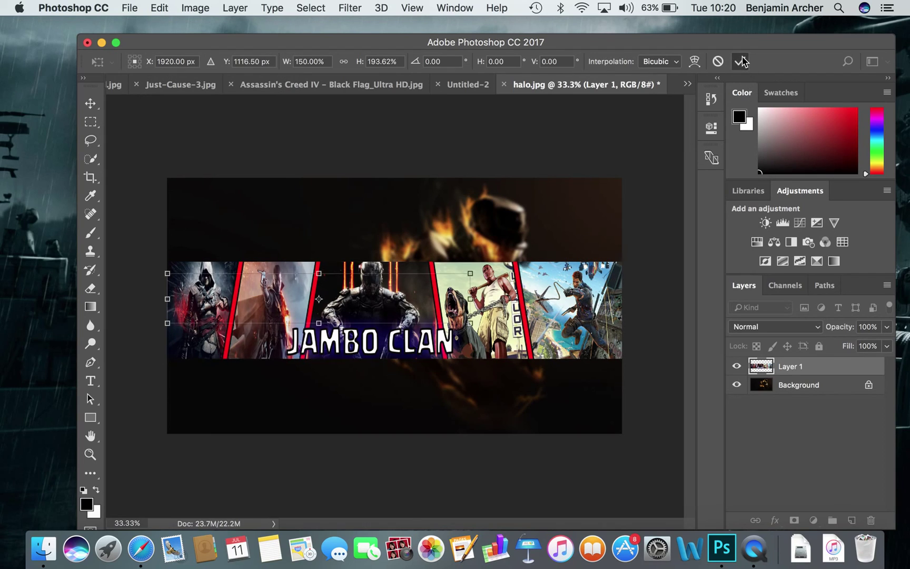
{"action": "left_click", "coordinate": [354, 184]}
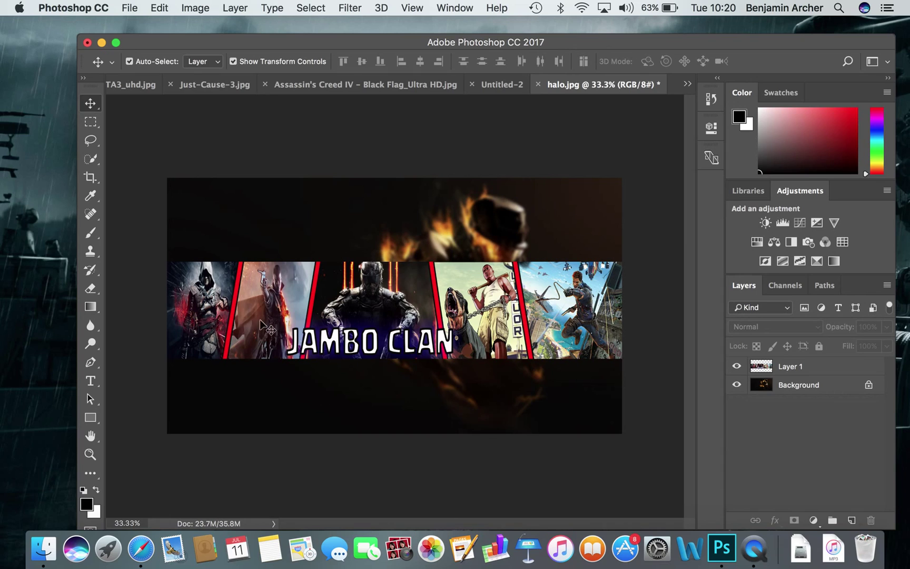
Step: Review the file formats offered for saving the halo banner composition, and leave without saving
{"action": "left_click", "coordinate": [125, 8]}
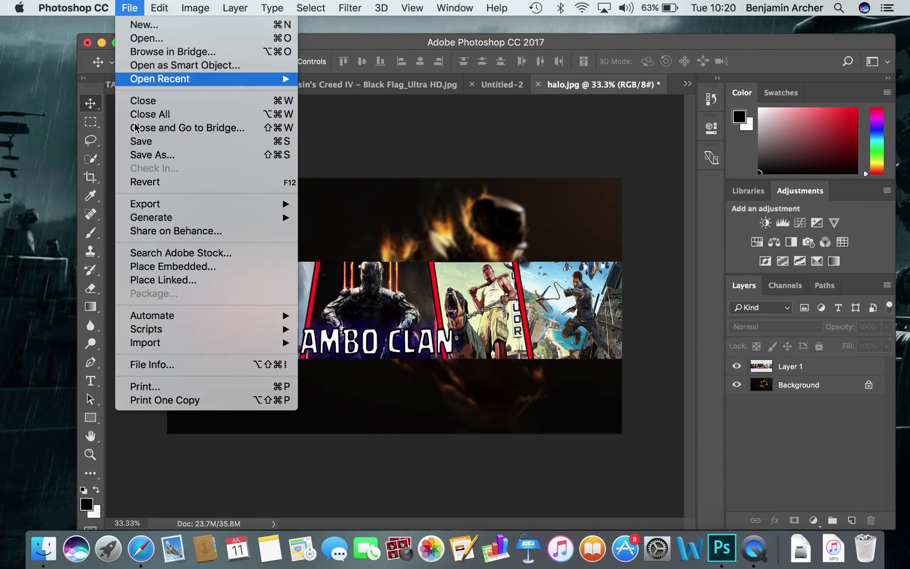
{"action": "left_click", "coordinate": [148, 156]}
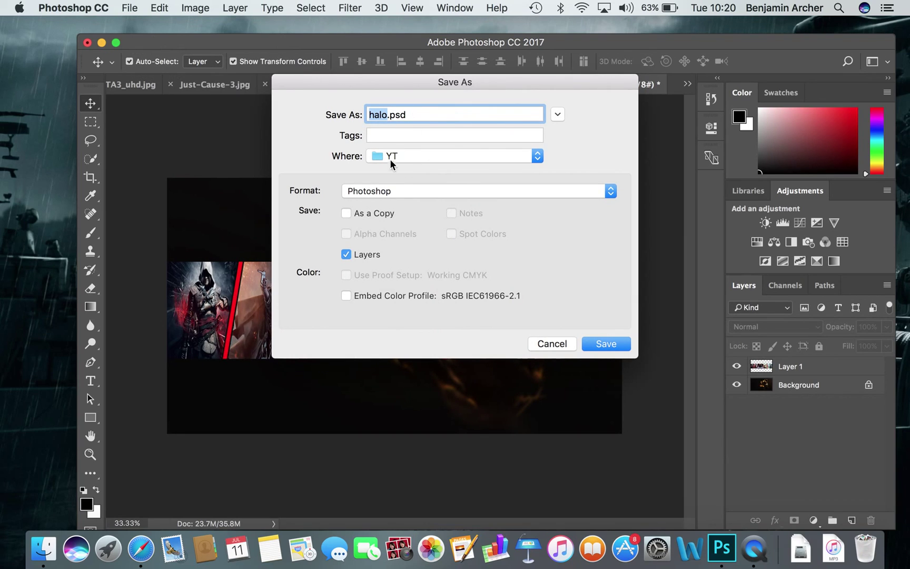
{"action": "left_click", "coordinate": [398, 191]}
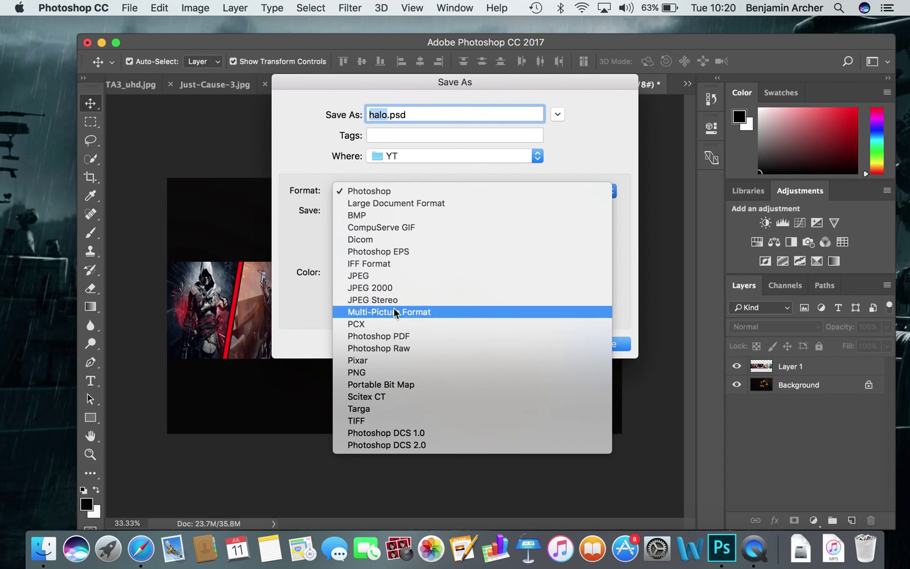
{"action": "left_click", "coordinate": [506, 157]}
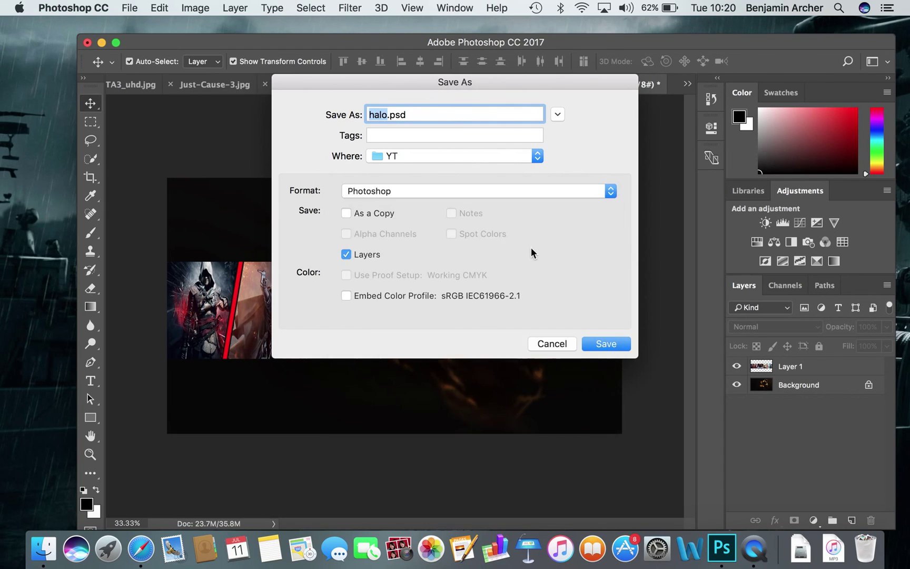
{"action": "left_click", "coordinate": [558, 344]}
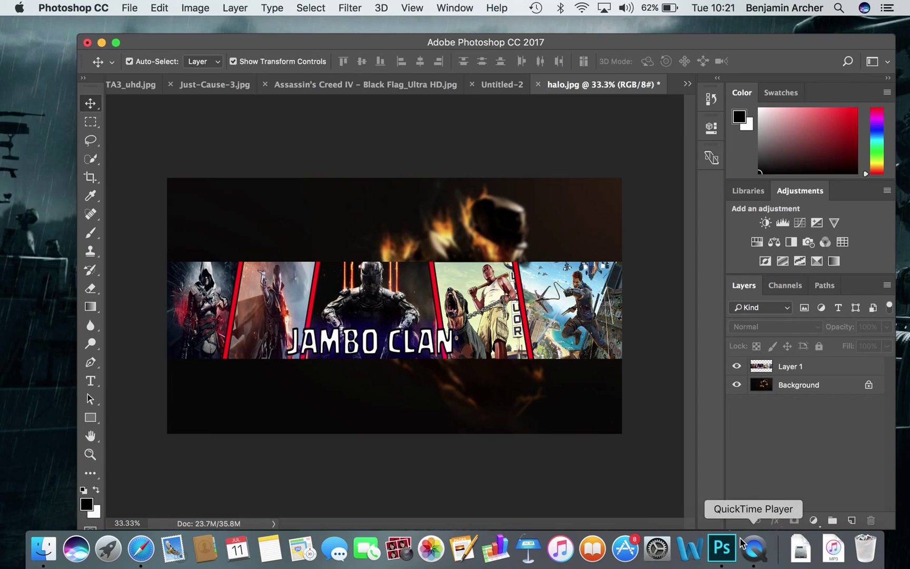
{"action": "left_click", "coordinate": [755, 548]}
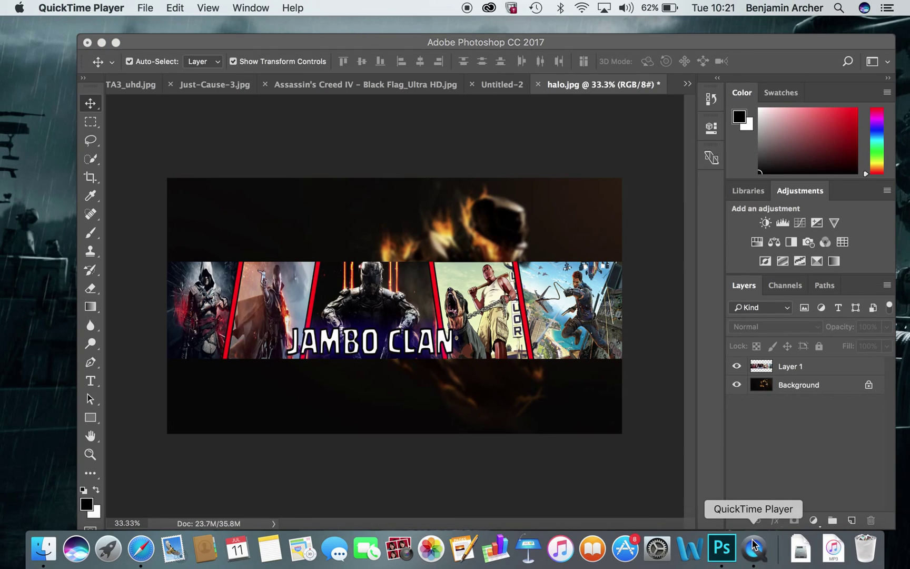